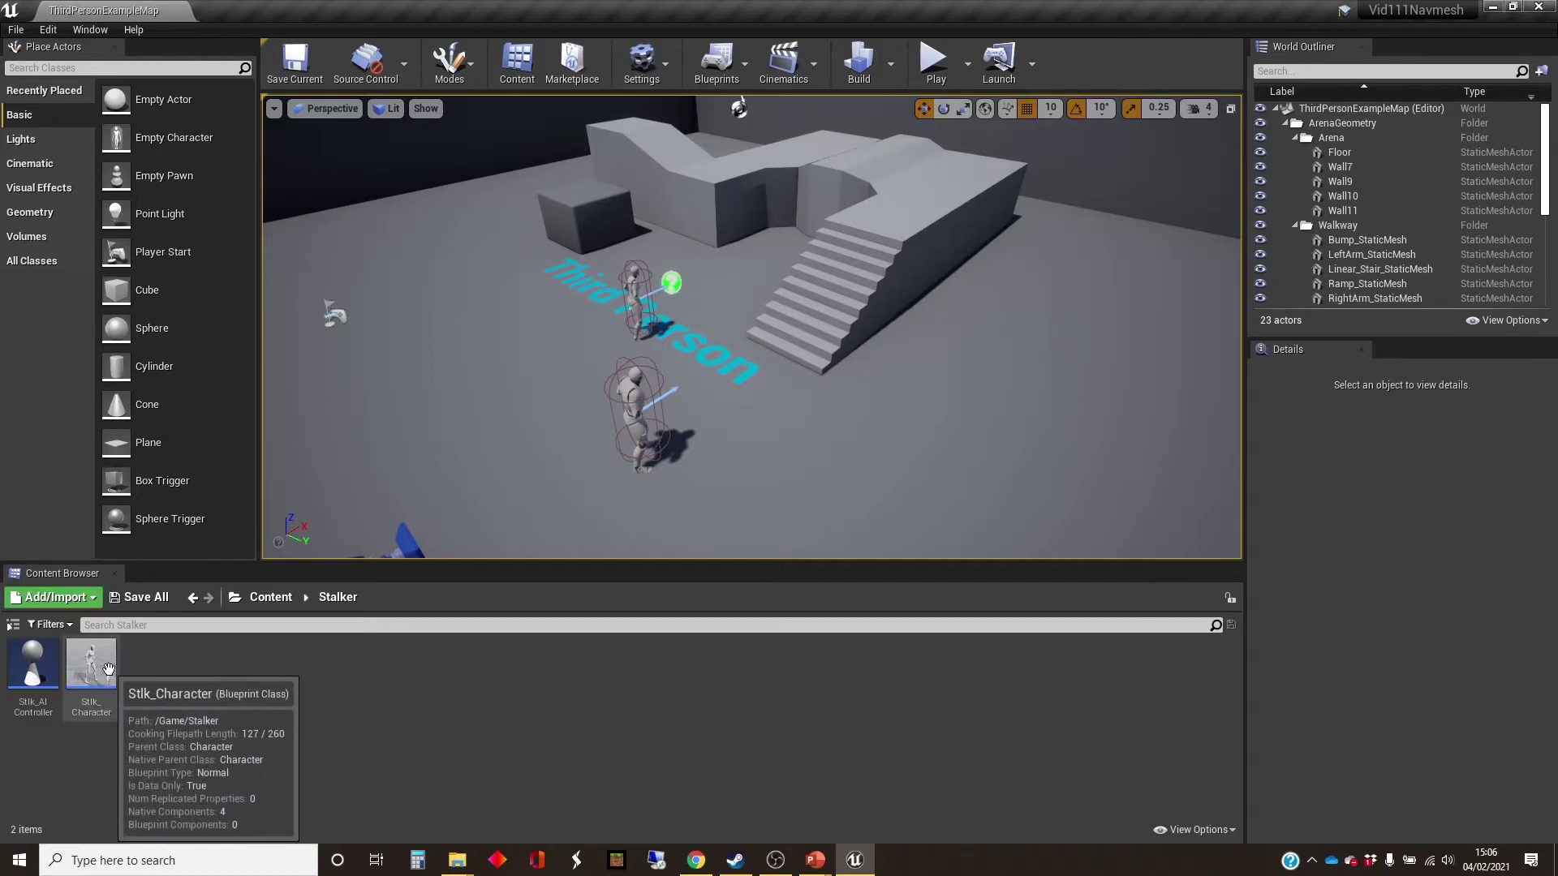
Examine the stalker controller and character assets, plus the staircase and both characters placed in the level
{"action": "left_click", "coordinate": [100, 663]}
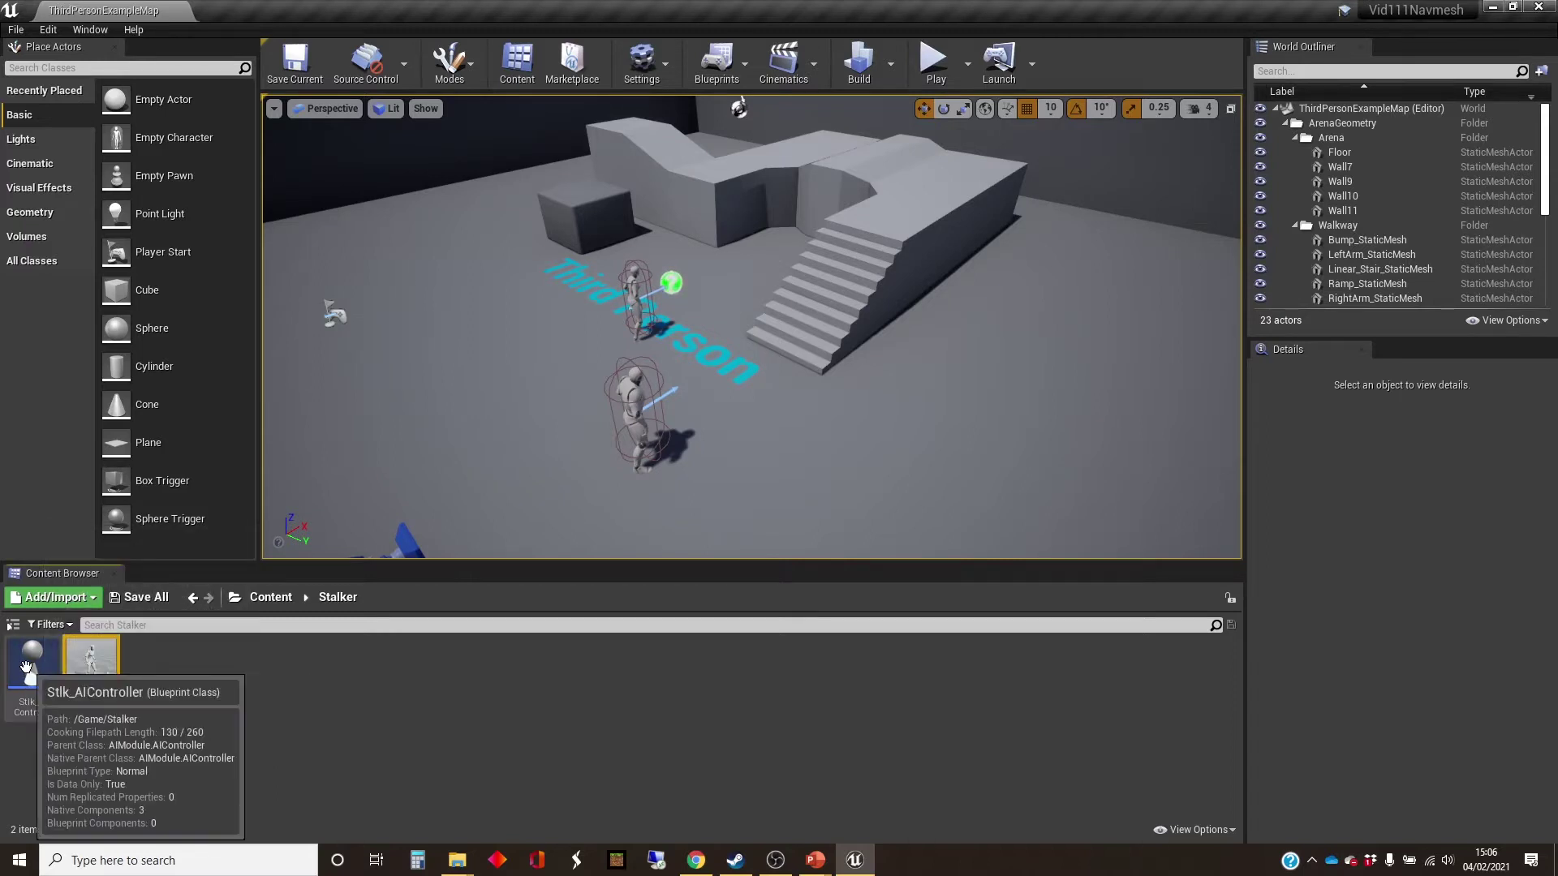
{"action": "left_click", "coordinate": [27, 667]}
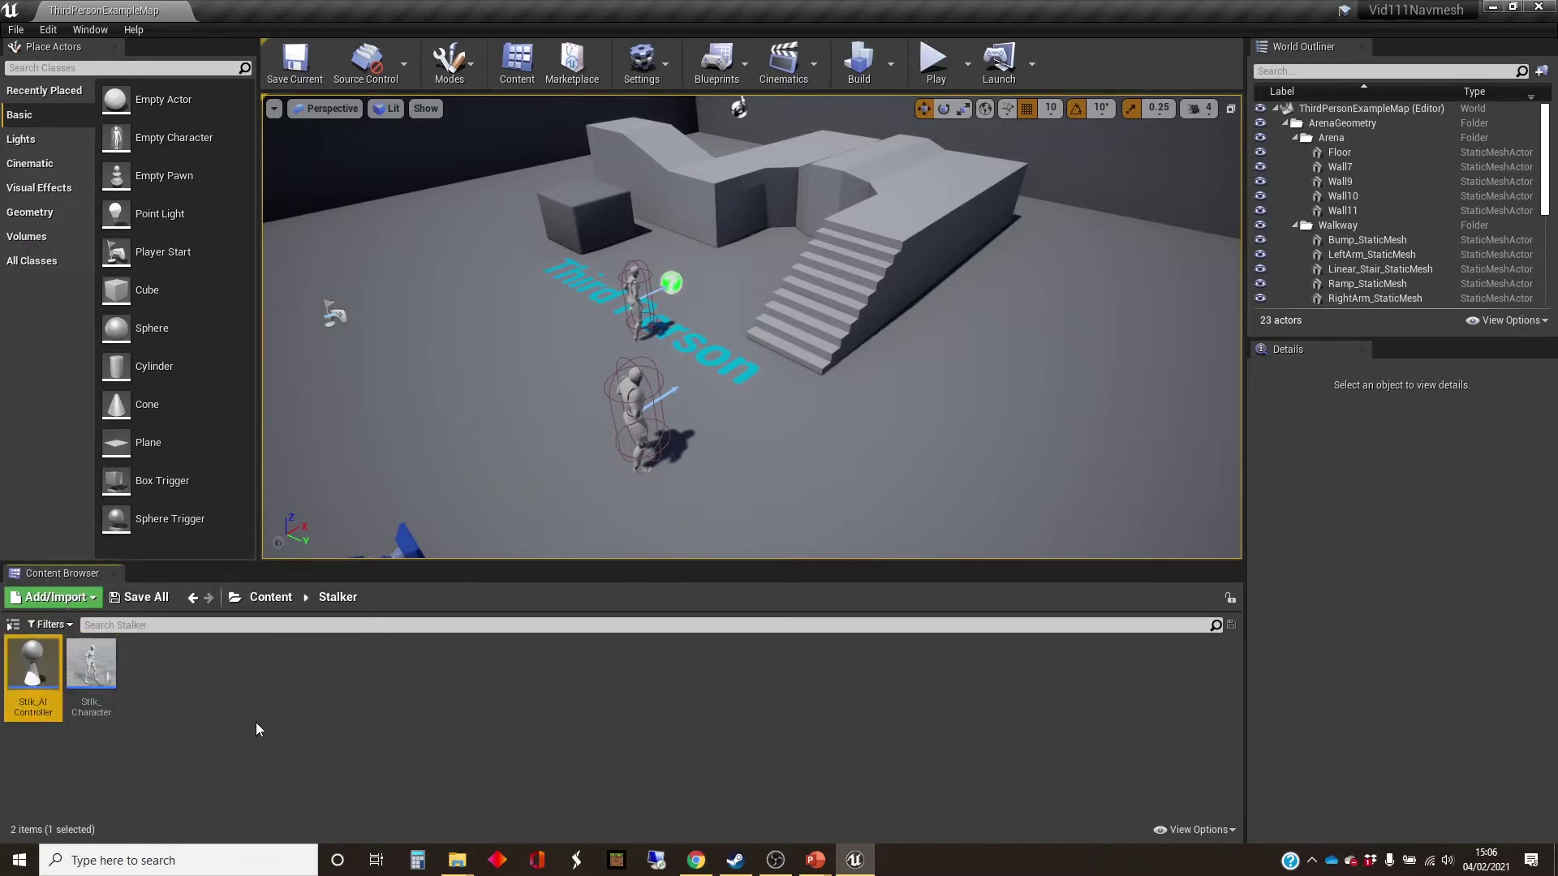
{"action": "left_click", "coordinate": [177, 724]}
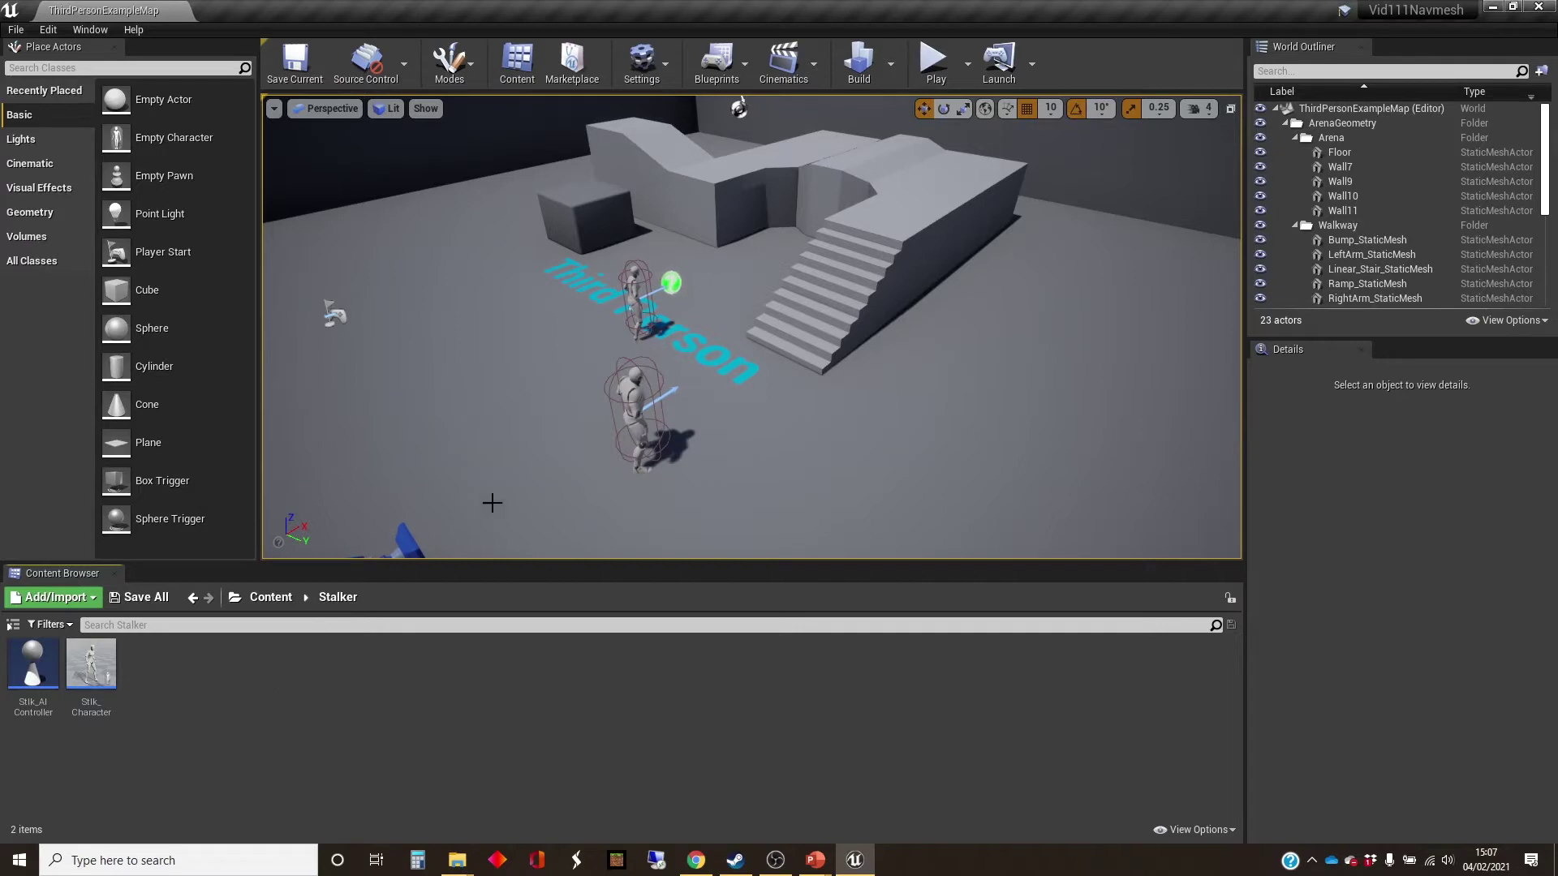
{"action": "right_click_drag", "start_coordinate": [866, 393], "coordinate": [928, 347]}
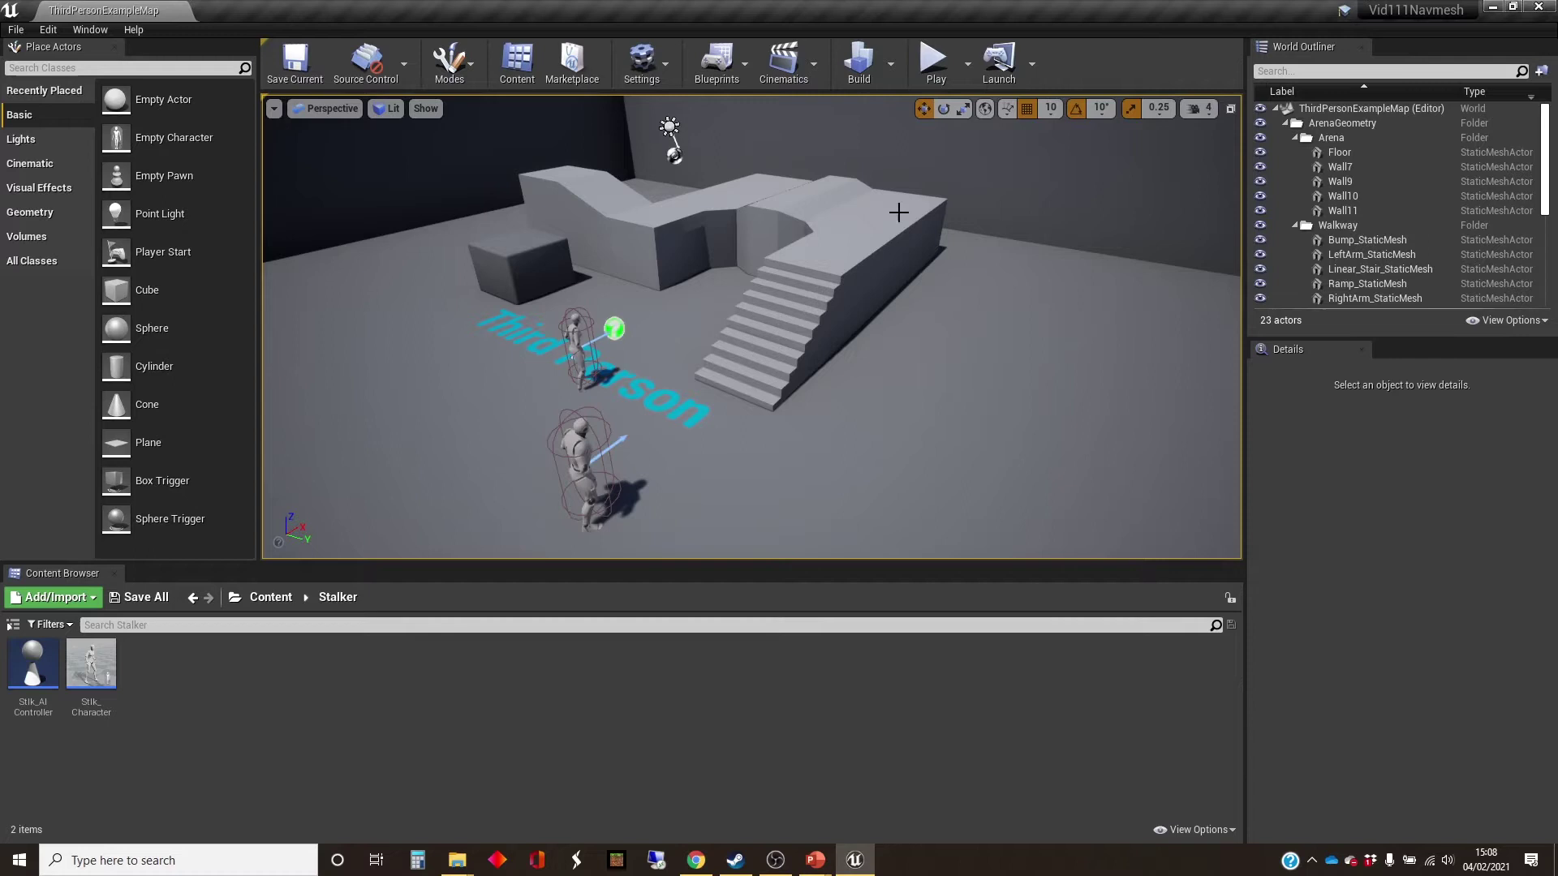
{"action": "left_click", "coordinate": [779, 324]}
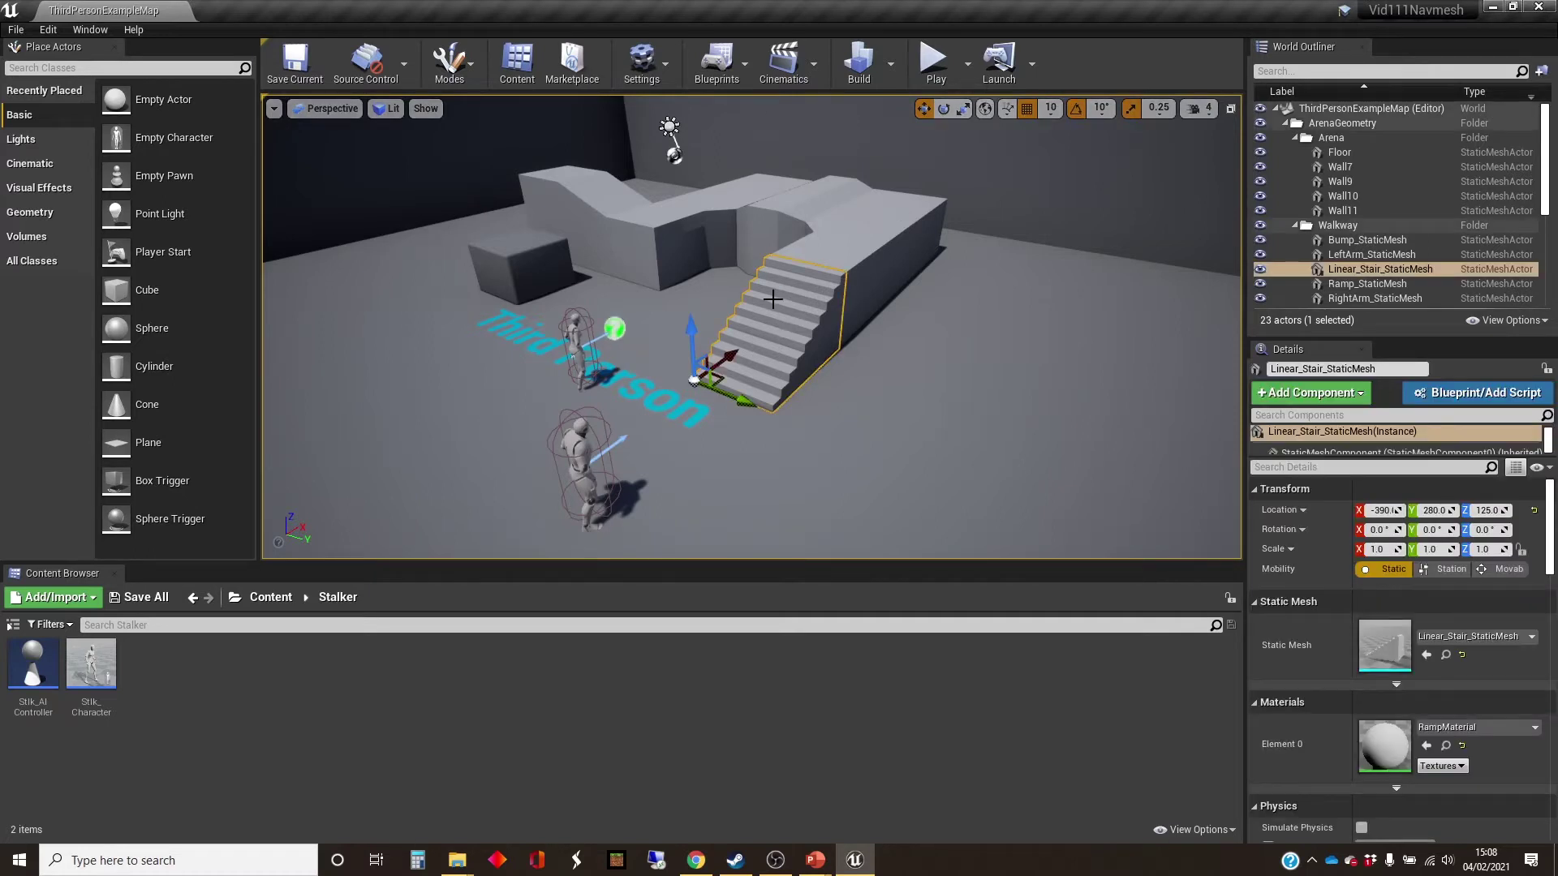
{"action": "left_click", "coordinate": [575, 436]}
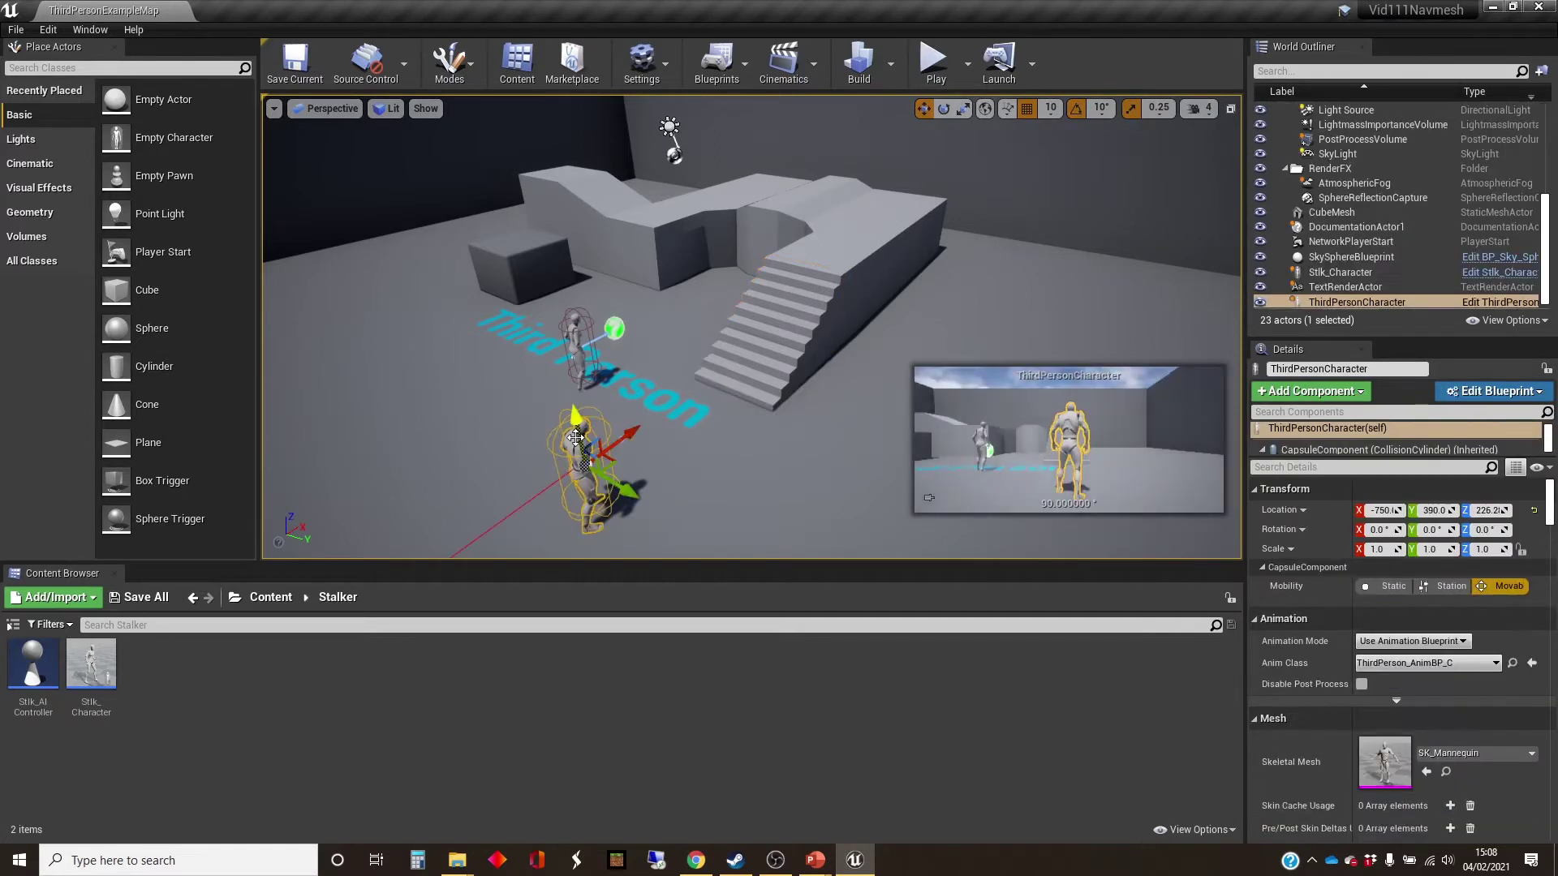
{"action": "left_click", "coordinate": [577, 336]}
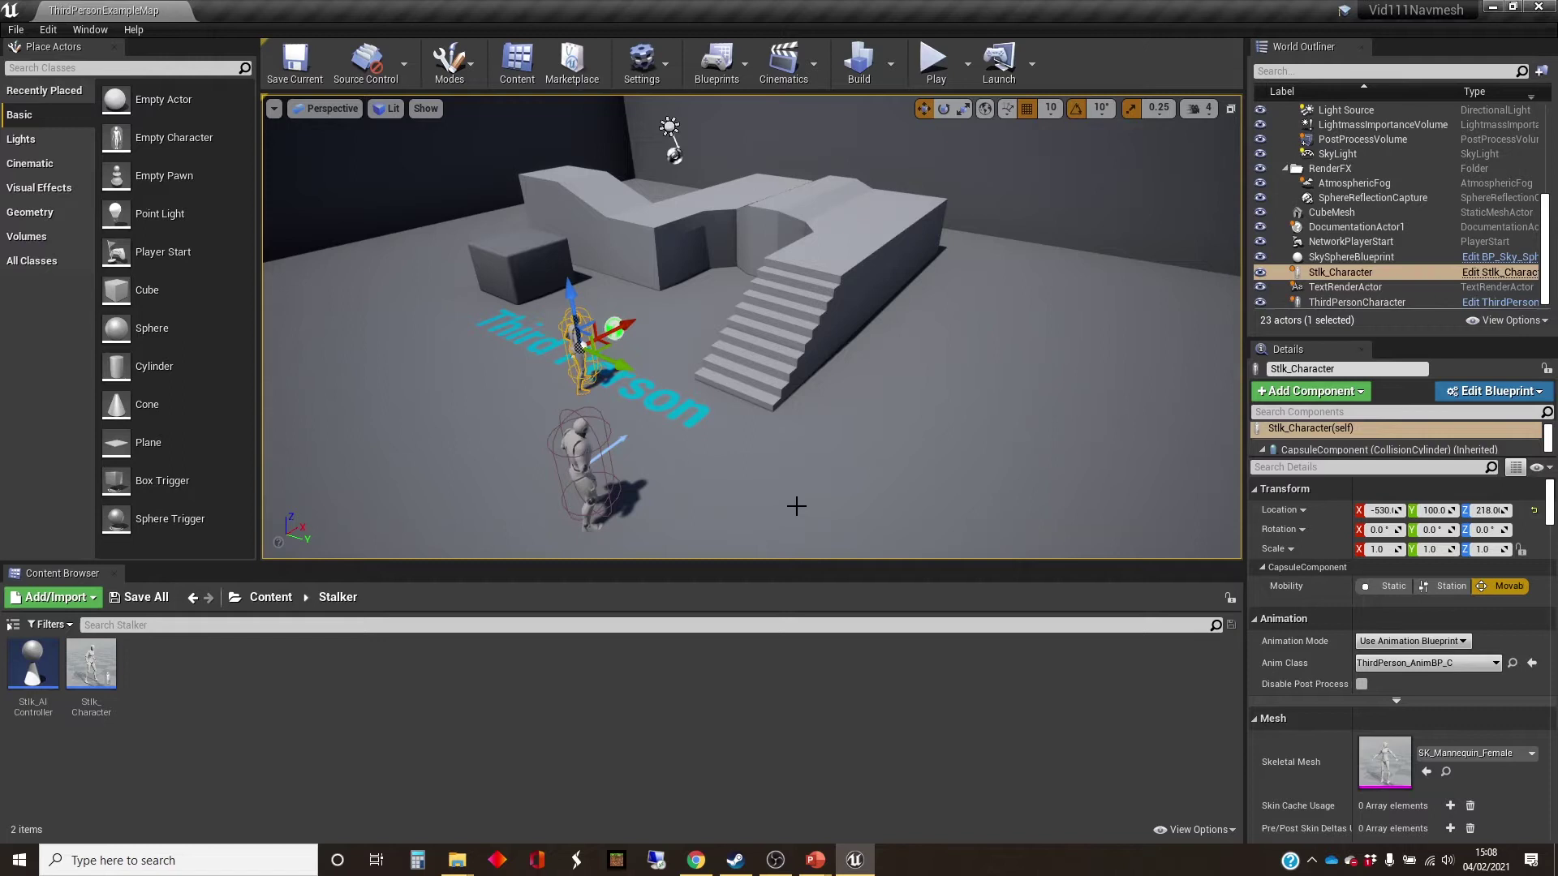
{"action": "right_click_drag", "start_coordinate": [786, 442], "coordinate": [771, 448]}
{"action": "left_click_drag", "start_coordinate": [779, 434], "coordinate": [767, 425]}
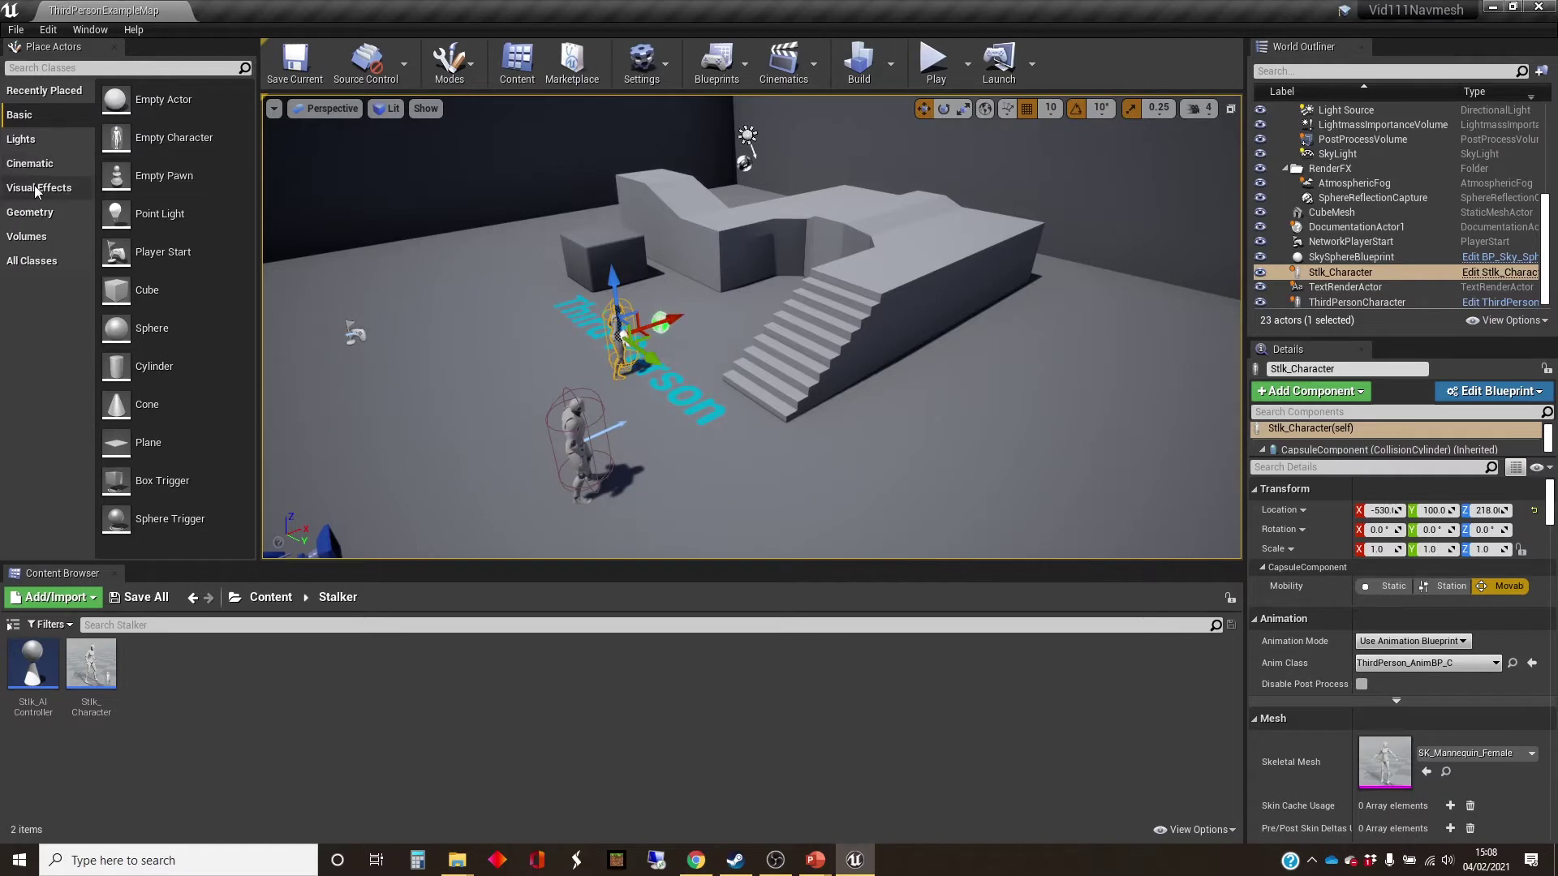
Place a Nav Mesh Bounds Volume on the open floor beside the stalker character, at about X -820, Y -50
{"action": "left_click", "coordinate": [35, 237]}
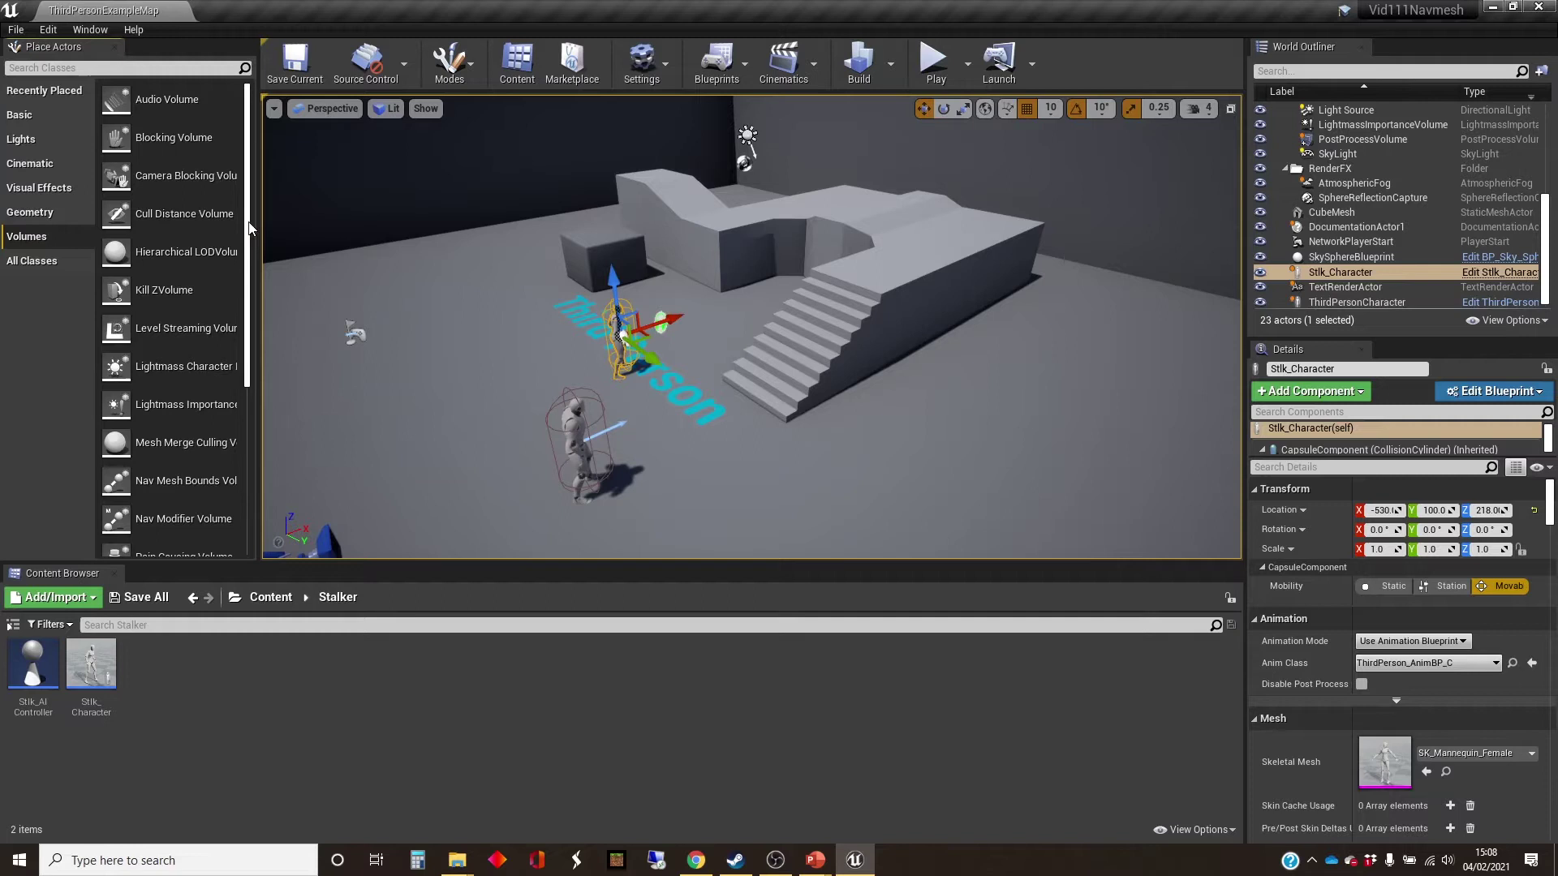
{"action": "scroll", "coordinate": [251, 235], "scroll_direction": "down", "scroll_amount": 2}
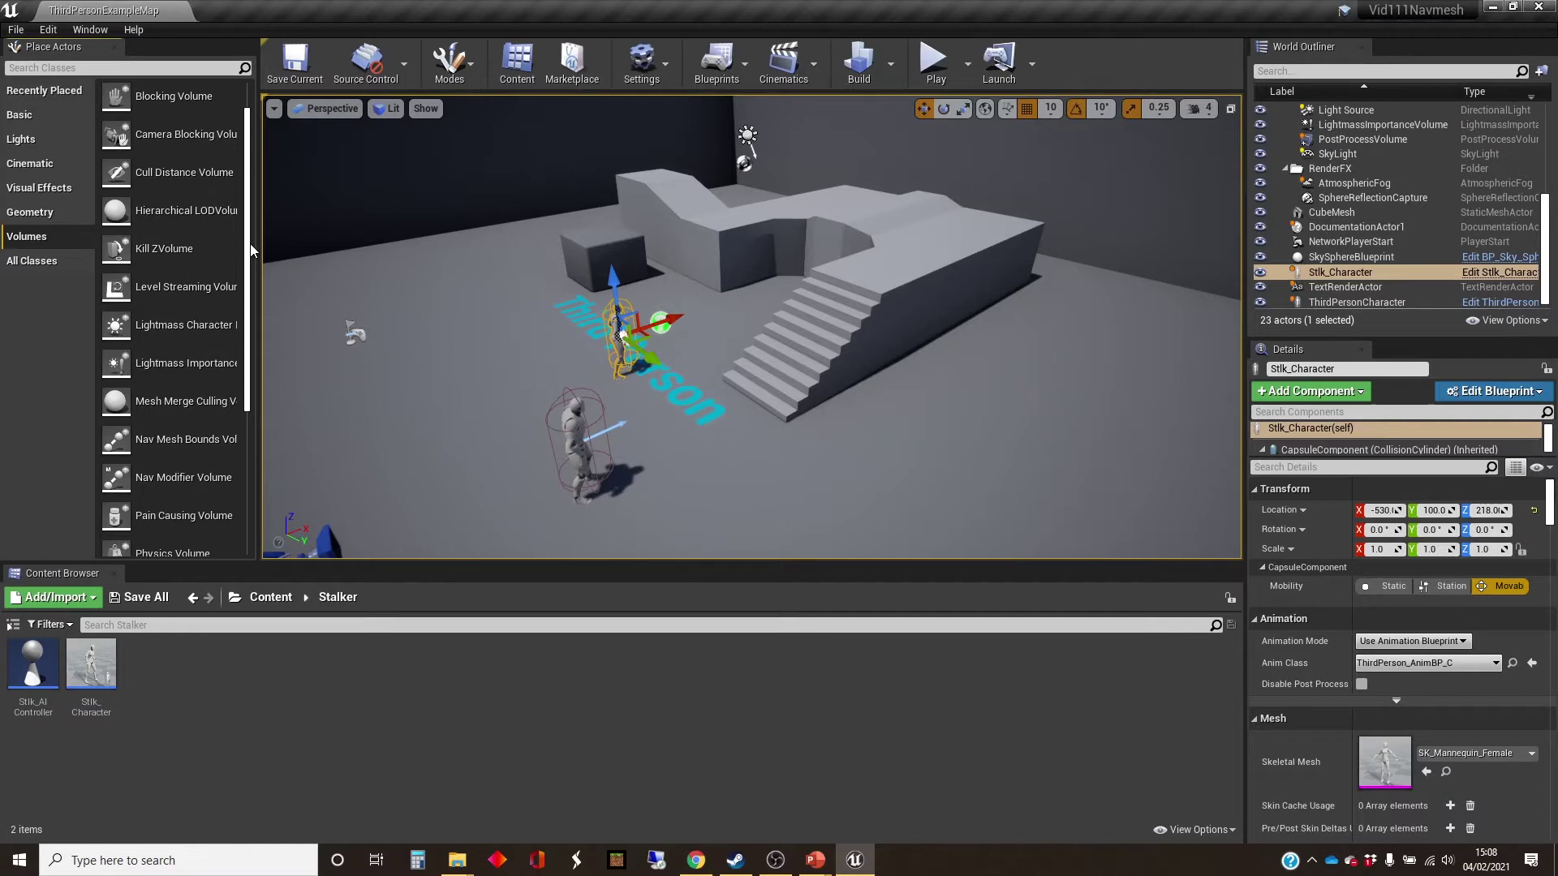
{"action": "left_click_drag", "start_coordinate": [250, 250], "coordinate": [251, 343]}
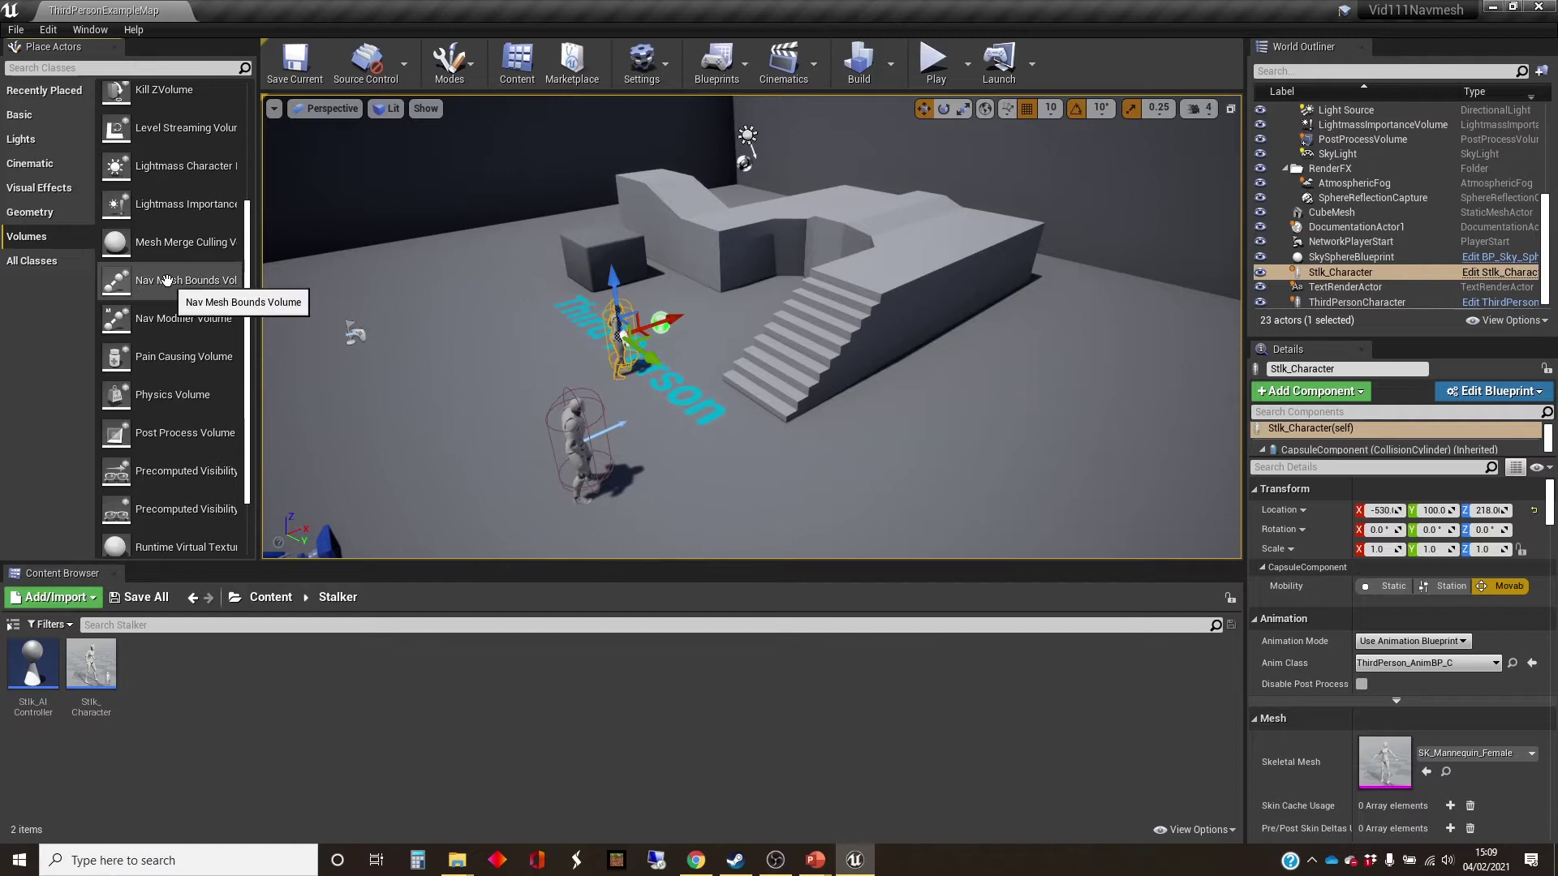
{"action": "left_click_drag", "start_coordinate": [159, 293], "coordinate": [469, 394]}
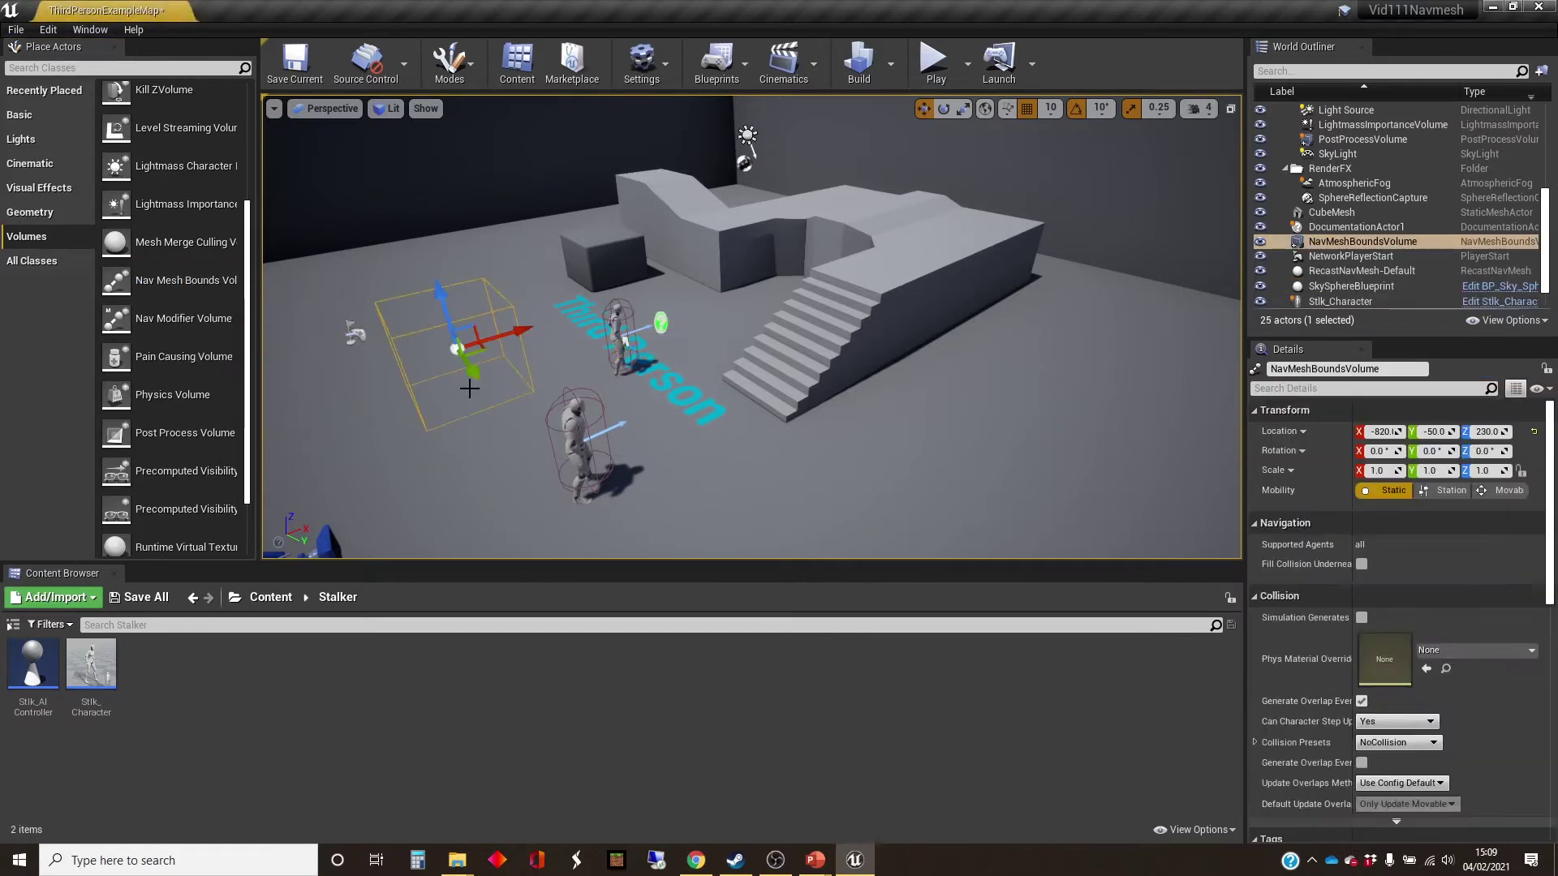
Lower the nav mesh bounds volume to Z 210 so it reaches into the floor
{"action": "middle_click_drag", "start_coordinate": [431, 549], "coordinate": [441, 561]}
{"action": "right_click_drag", "start_coordinate": [751, 327], "coordinate": [568, 324]}
{"action": "right_click_drag", "start_coordinate": [669, 418], "coordinate": [673, 420]}
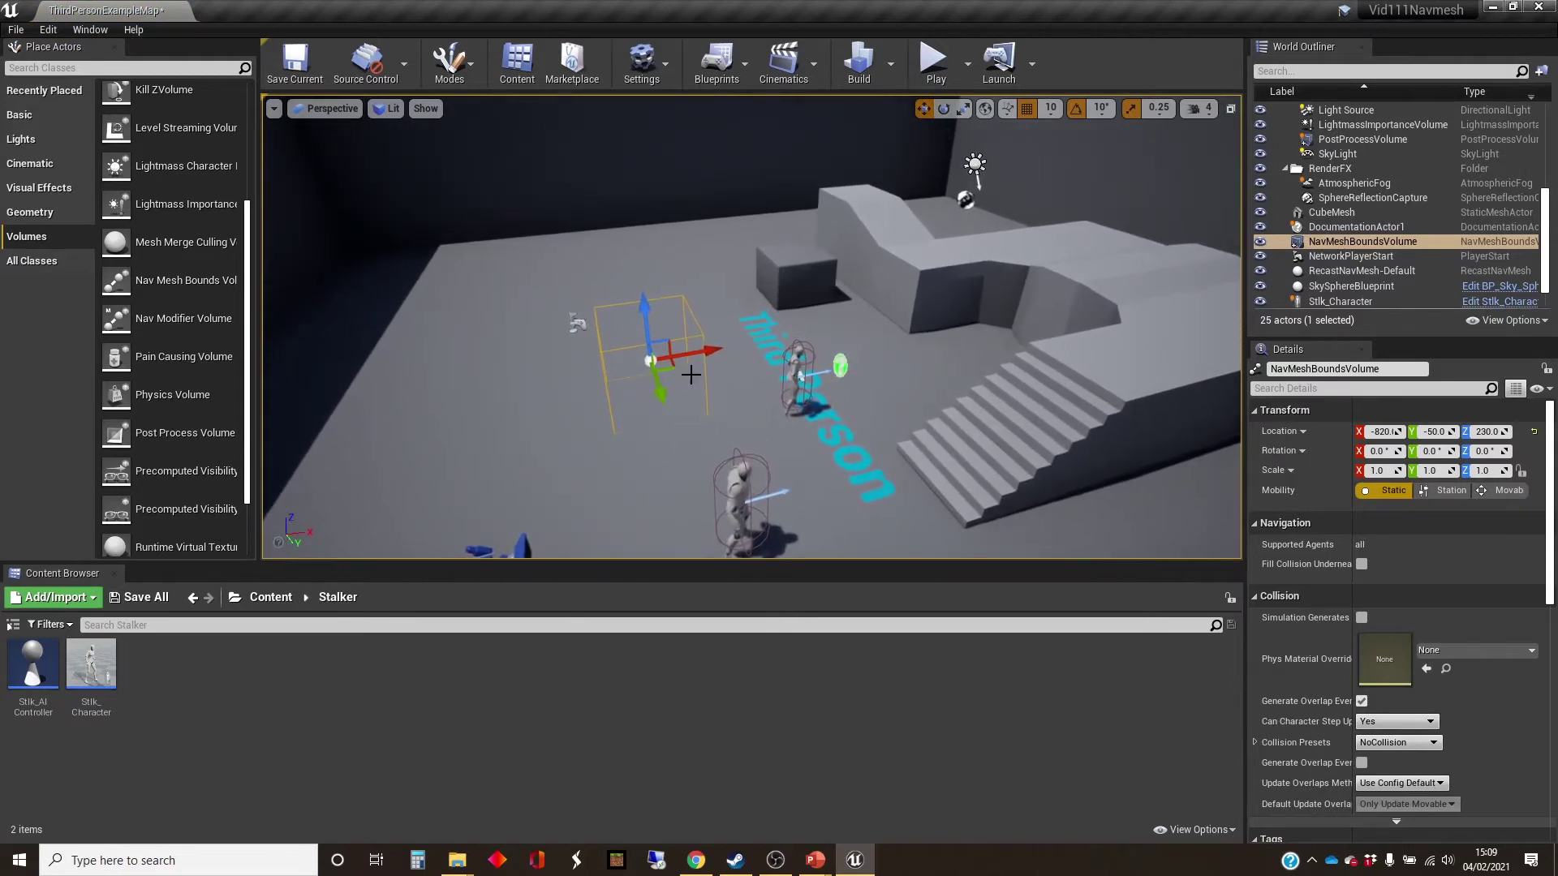
{"action": "left_click_drag", "start_coordinate": [647, 323], "coordinate": [656, 338]}
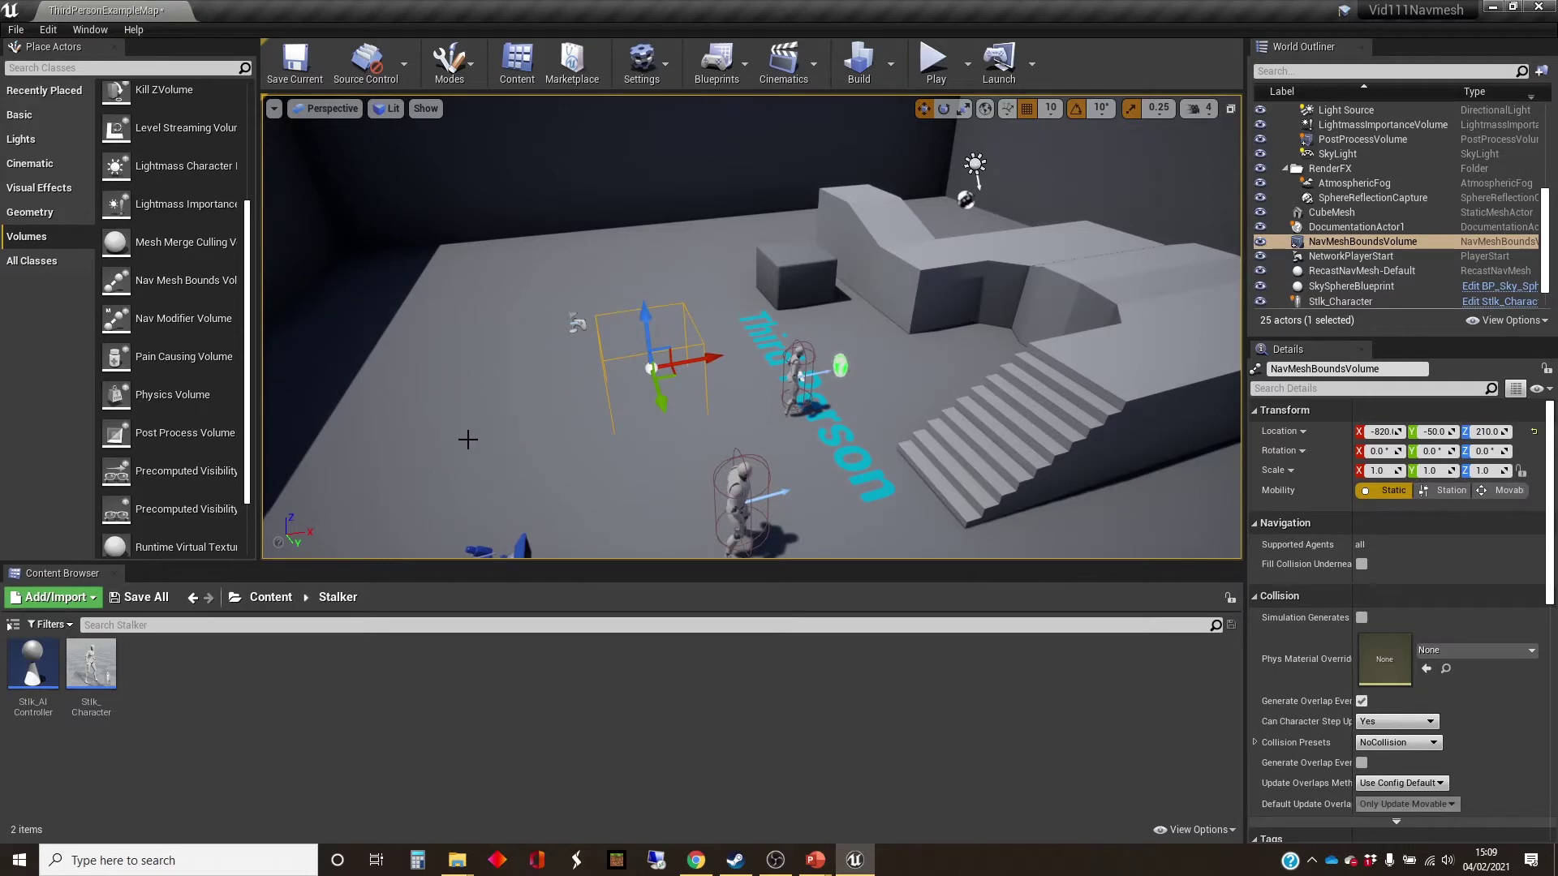
Toggle the navigation mesh display on and off several times, leaving it shown
{"action": "key", "text": "p"}
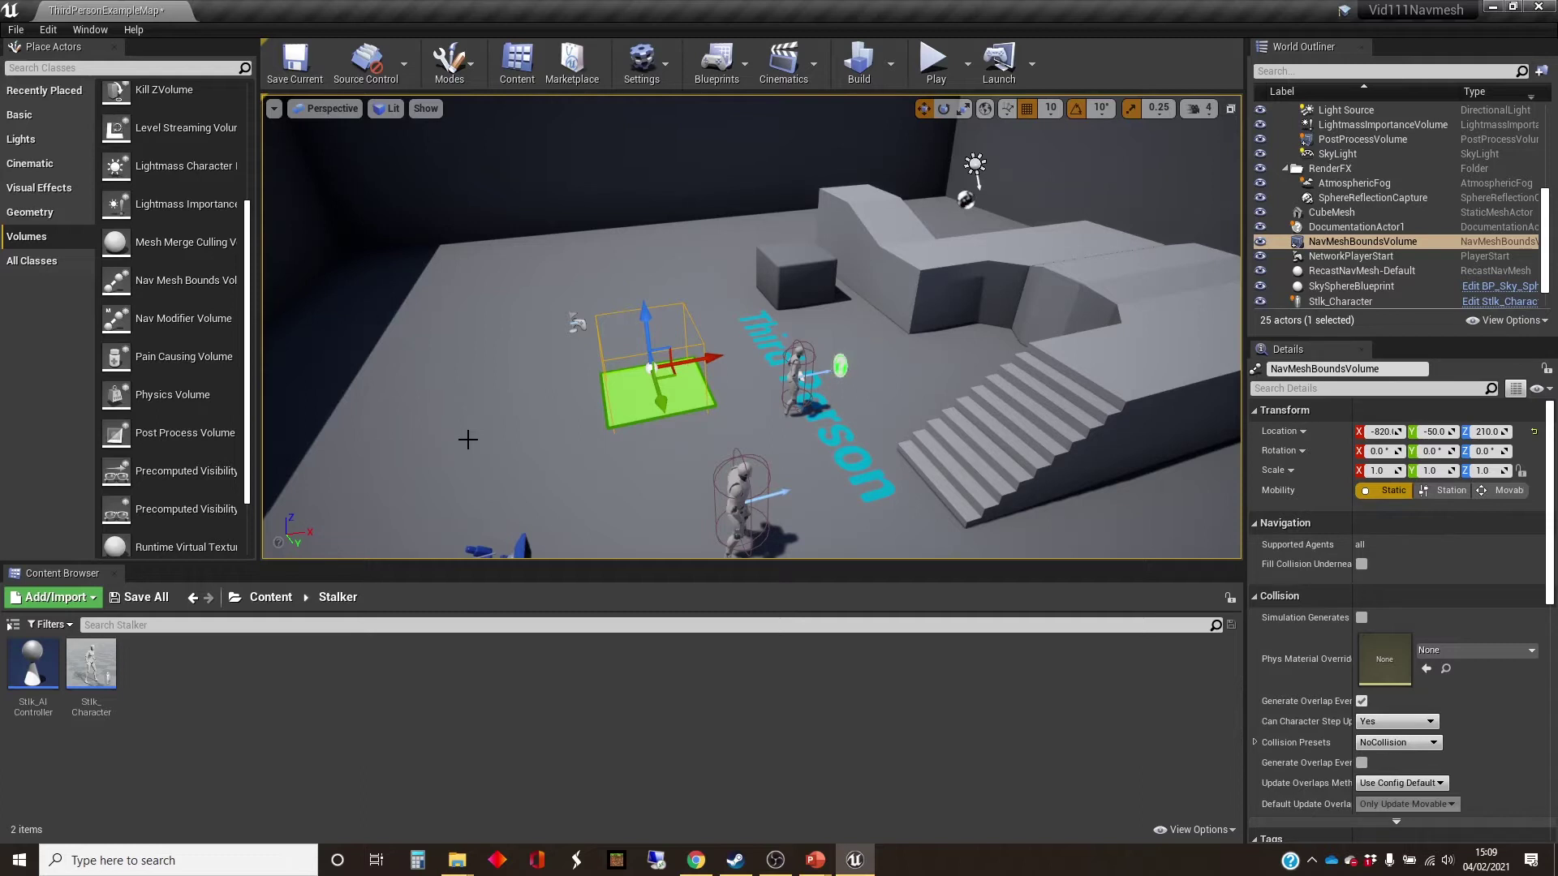
{"action": "key", "text": "p"}
{"action": "key", "text": "p"}
{"action": "key", "text": "p"}
{"action": "key", "text": "p"}
{"action": "key", "text": "p"}
{"action": "key", "text": "p"}
{"action": "right_click_drag", "start_coordinate": [799, 373], "coordinate": [791, 360]}
{"action": "right_click_drag", "start_coordinate": [559, 473], "coordinate": [559, 473]}
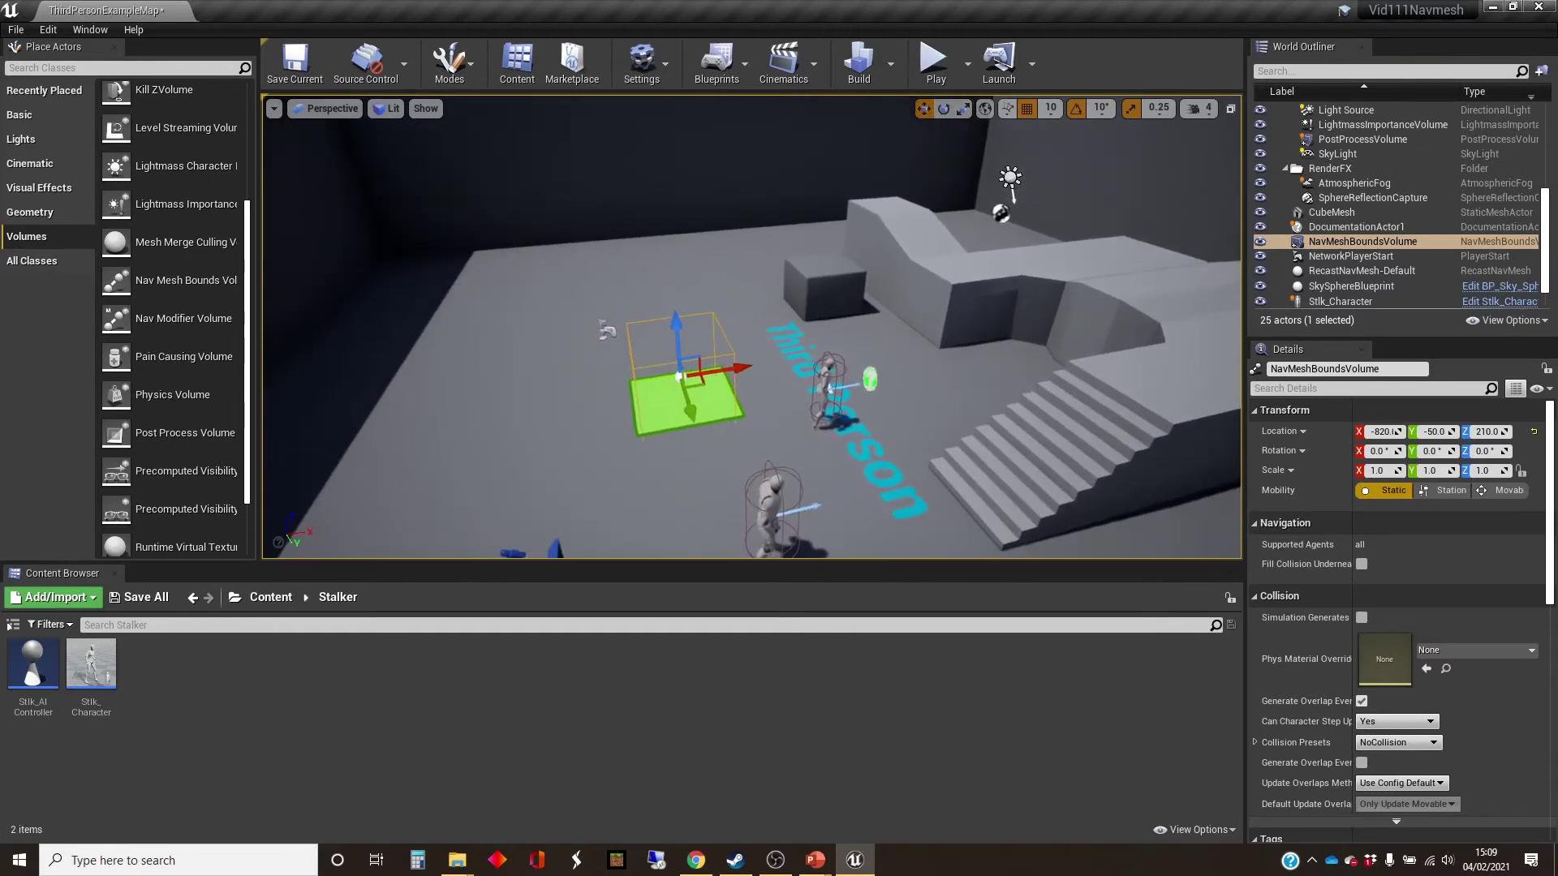
Scale the nav mesh bounds volume to 14.0 in X and 15.25 in Y to spread it across the arena floor
{"action": "key", "text": "e"}
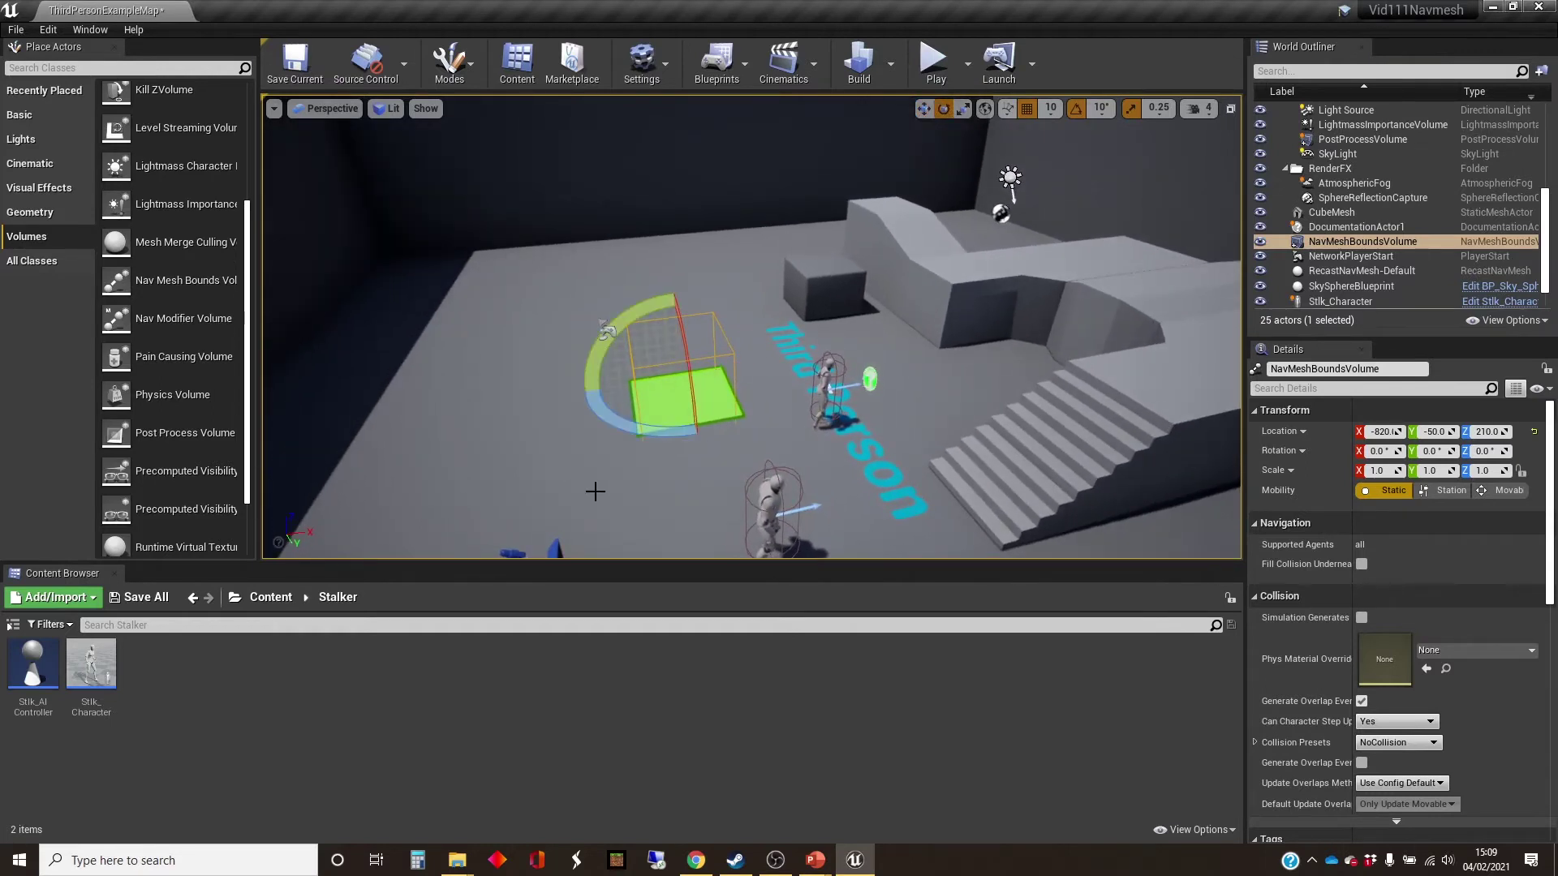
{"action": "key", "text": "r"}
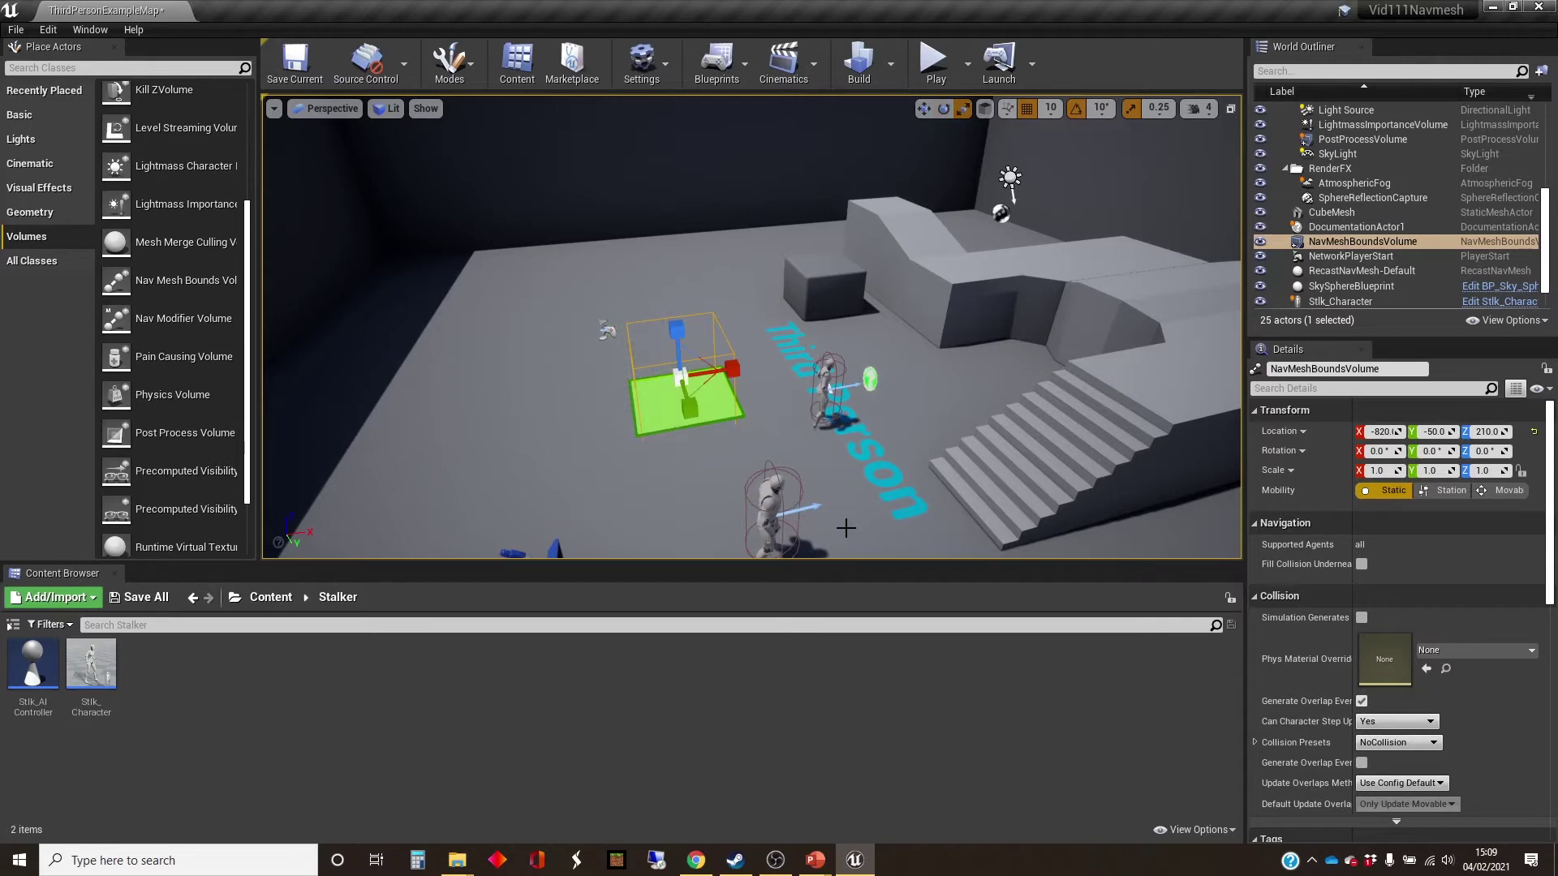
{"action": "left_click_drag", "start_coordinate": [729, 370], "coordinate": [860, 366]}
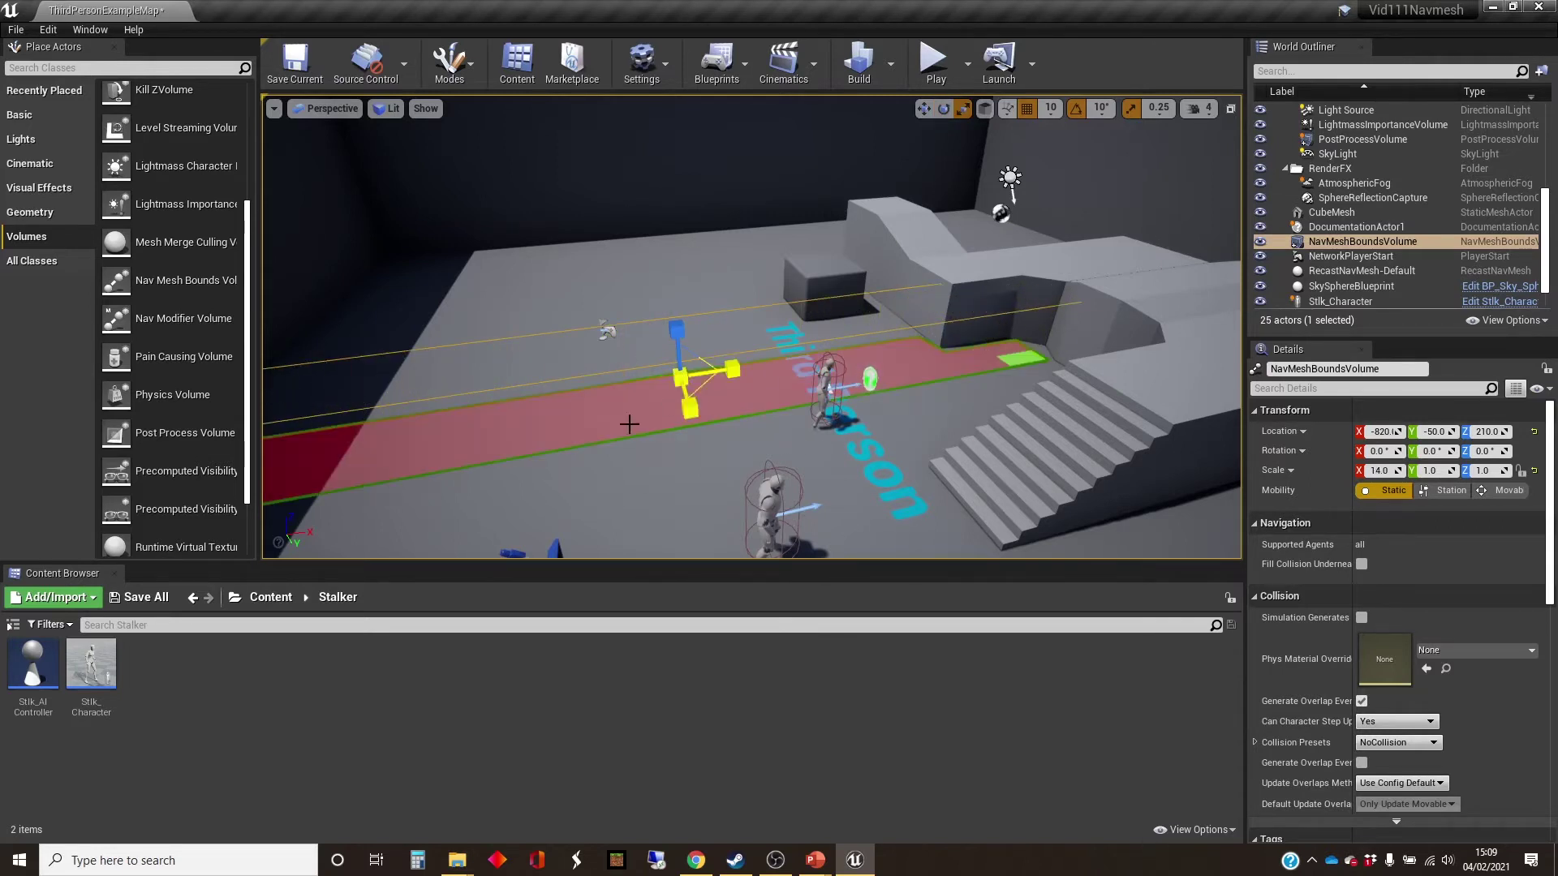
{"action": "right_click_drag", "start_coordinate": [629, 425], "coordinate": [588, 441]}
{"action": "key", "text": "s"}
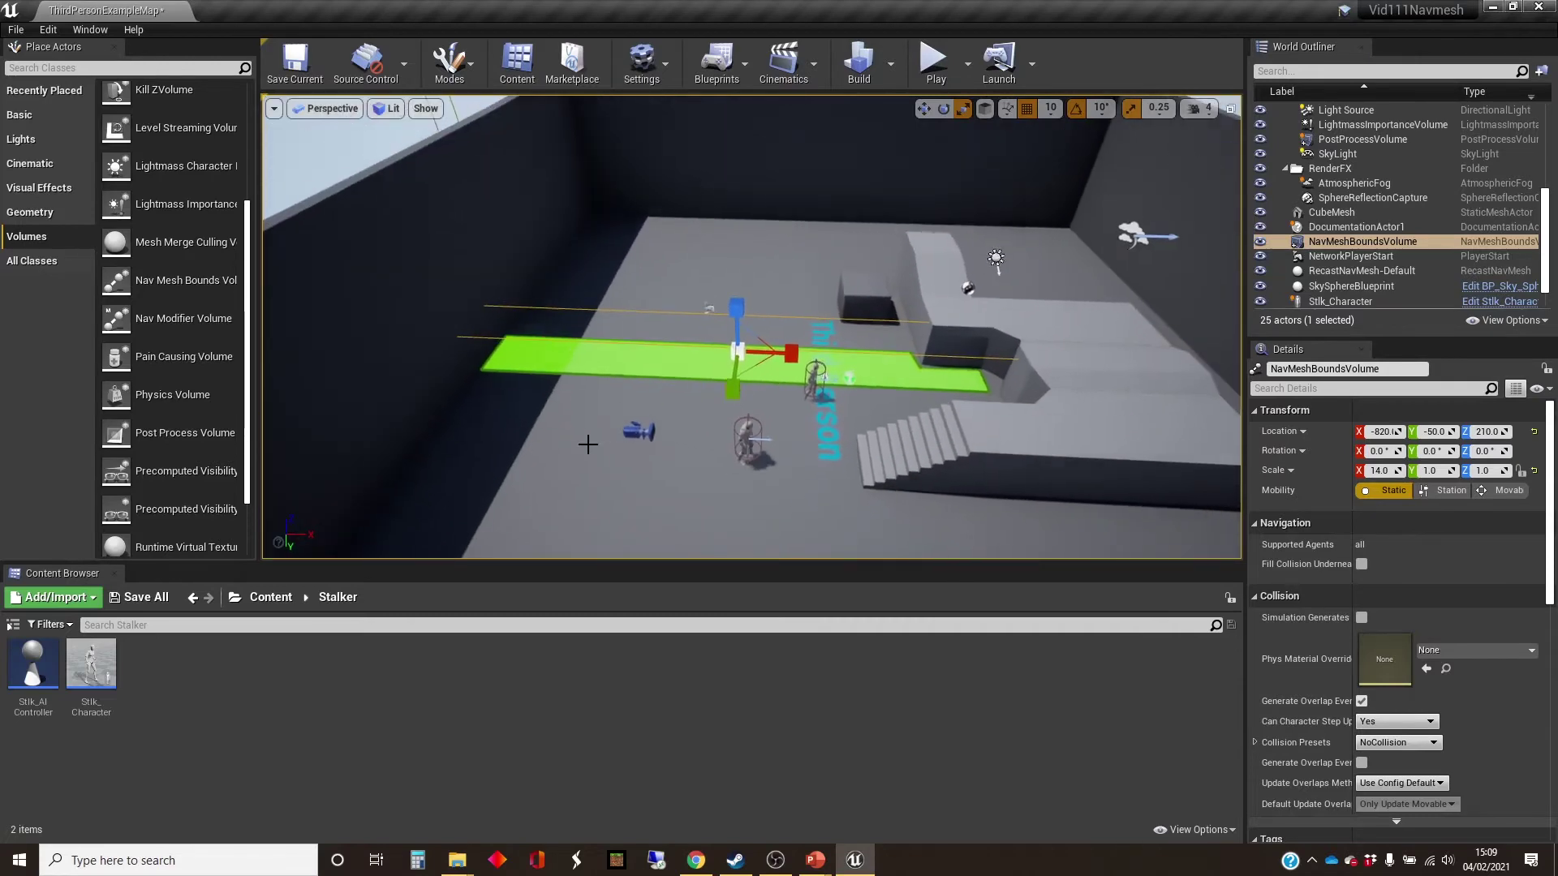
{"action": "left_click_drag", "start_coordinate": [756, 384], "coordinate": [727, 453]}
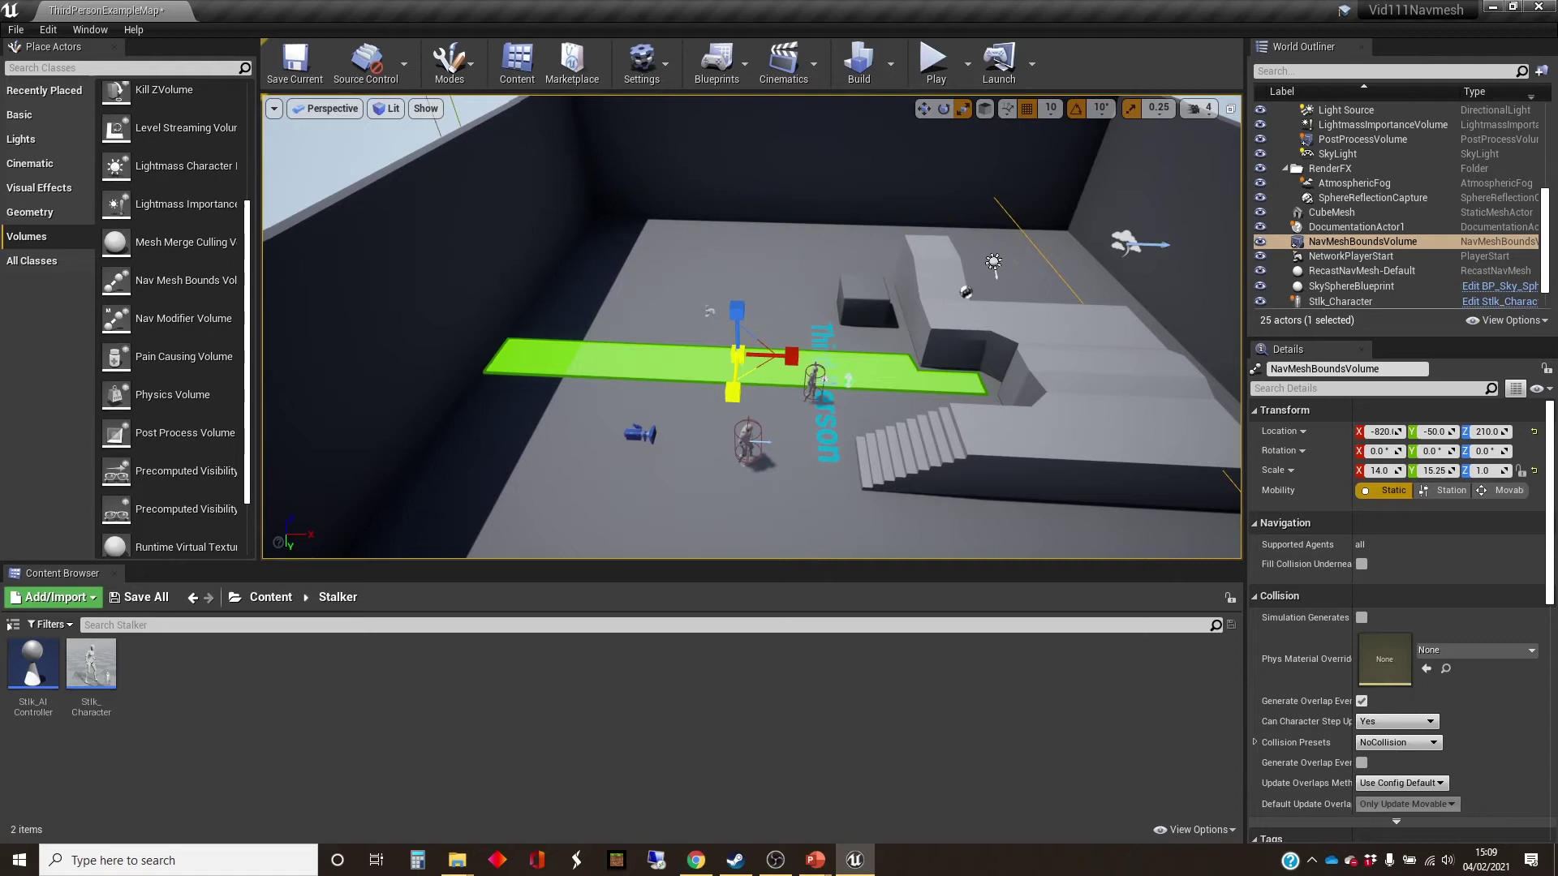
Shift the nav mesh bounds volume along X to -380 and increase its X scale to 15.5
{"action": "key", "text": "w"}
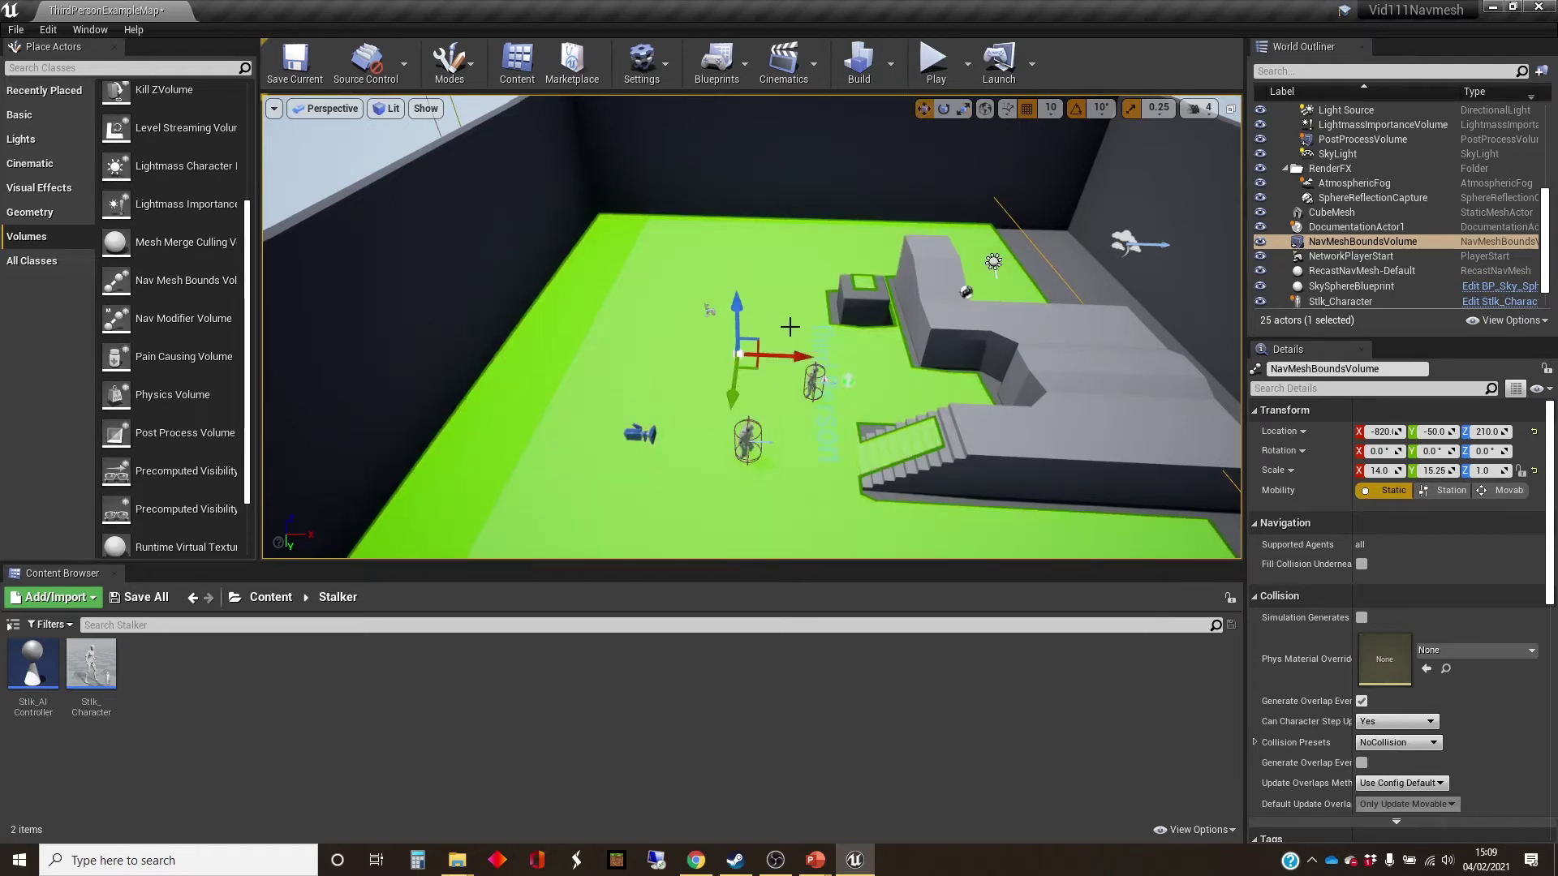
{"action": "left_click_drag", "start_coordinate": [807, 355], "coordinate": [931, 357]}
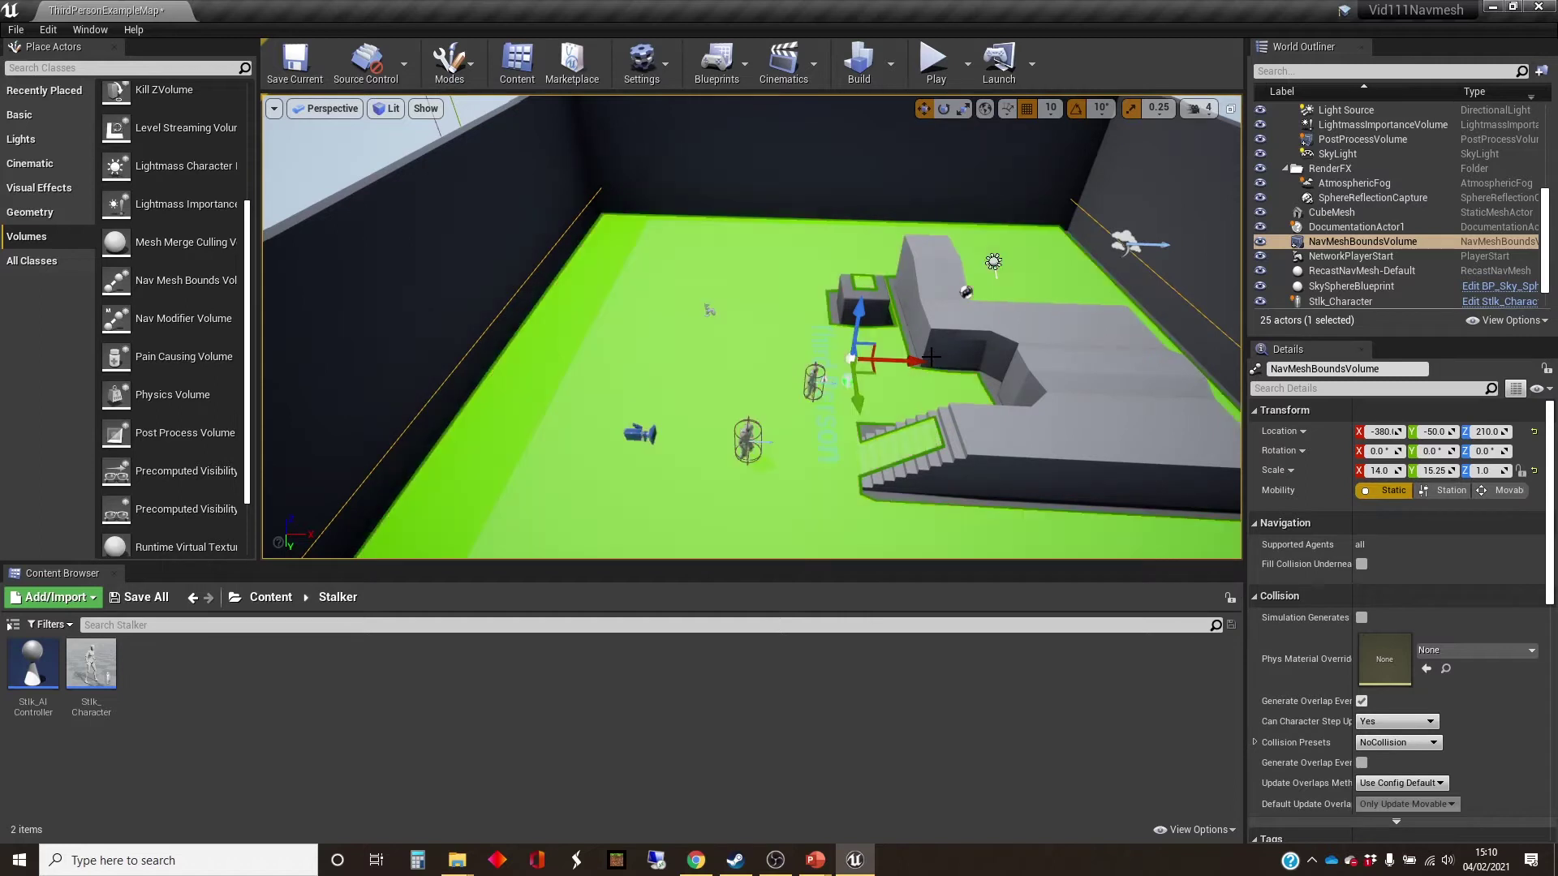
{"action": "key", "text": "r"}
{"action": "left_click_drag", "start_coordinate": [907, 359], "coordinate": [925, 360]}
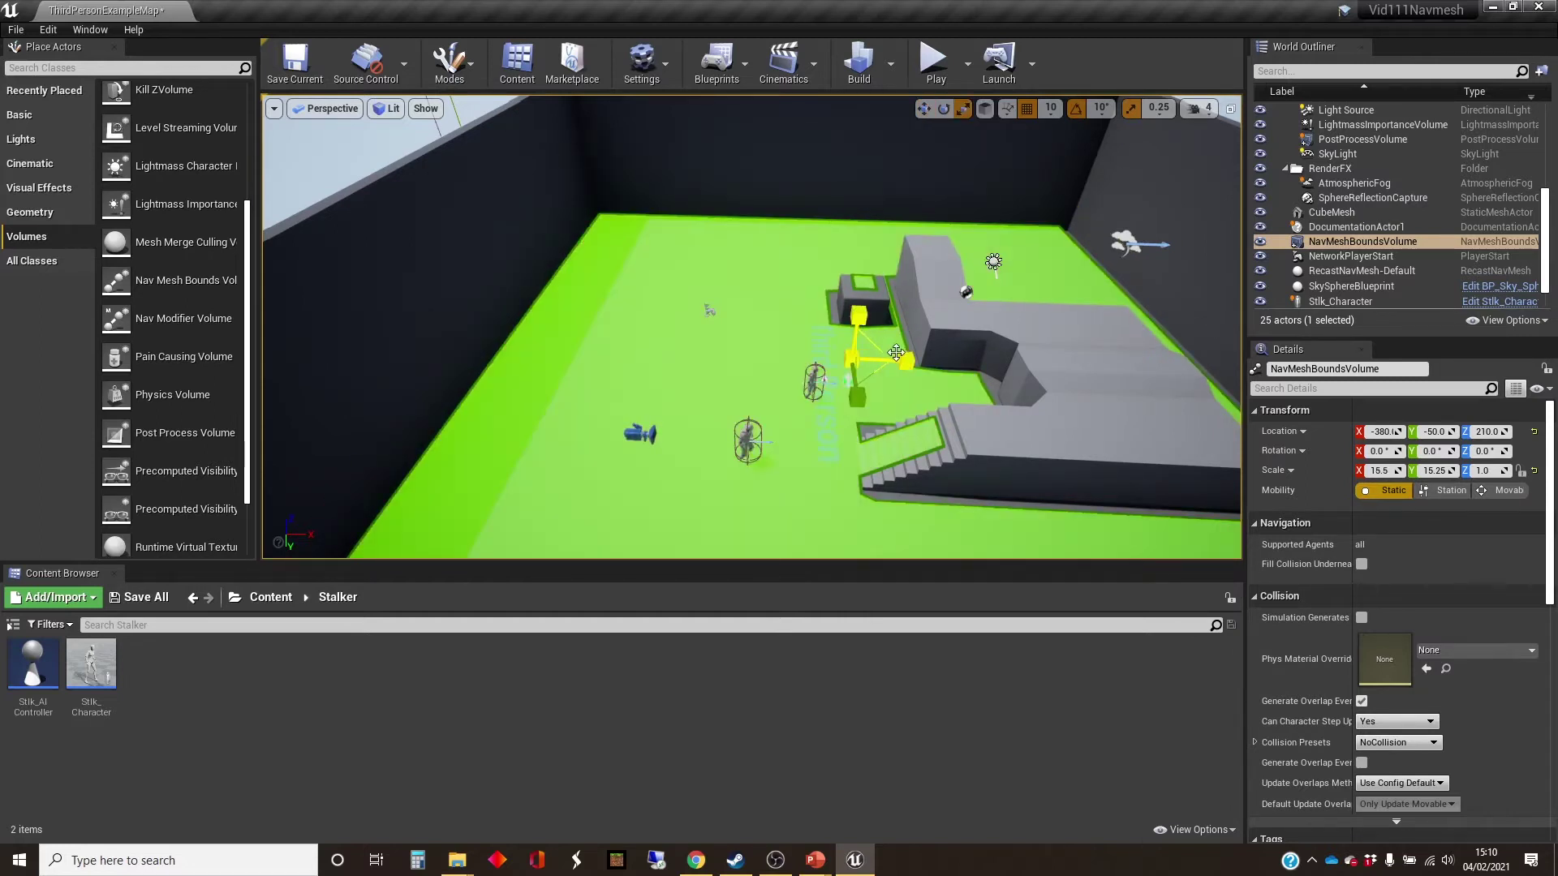
Increase the nav mesh bounds volume's Z scale to 4.0 so it encloses the raised walkway
{"action": "right_click_drag", "start_coordinate": [870, 341], "coordinate": [981, 412]}
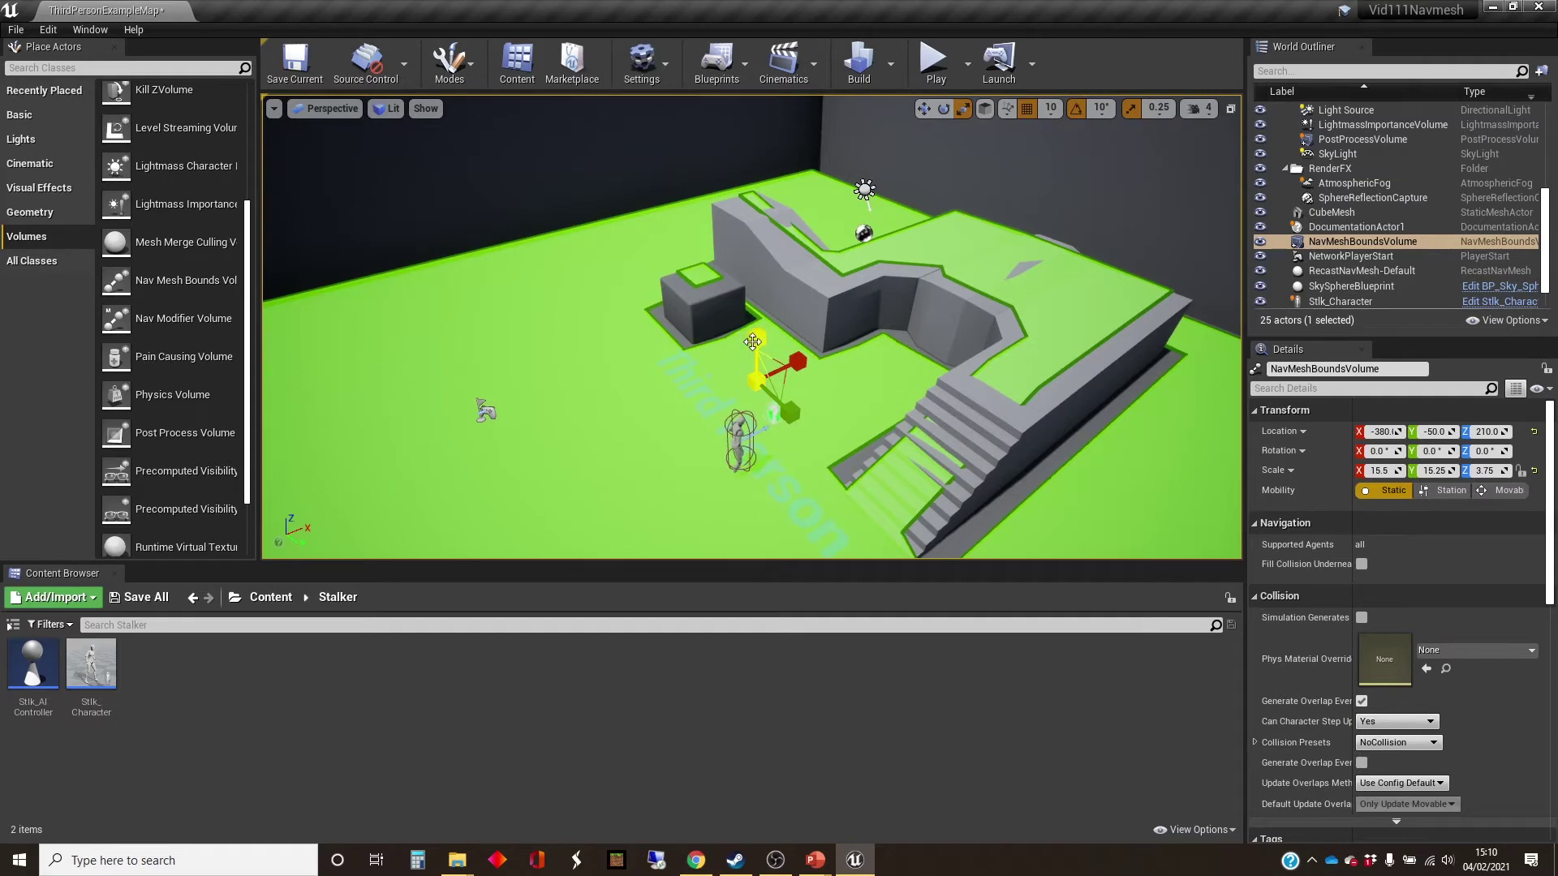
{"action": "left_click", "coordinate": [757, 356]}
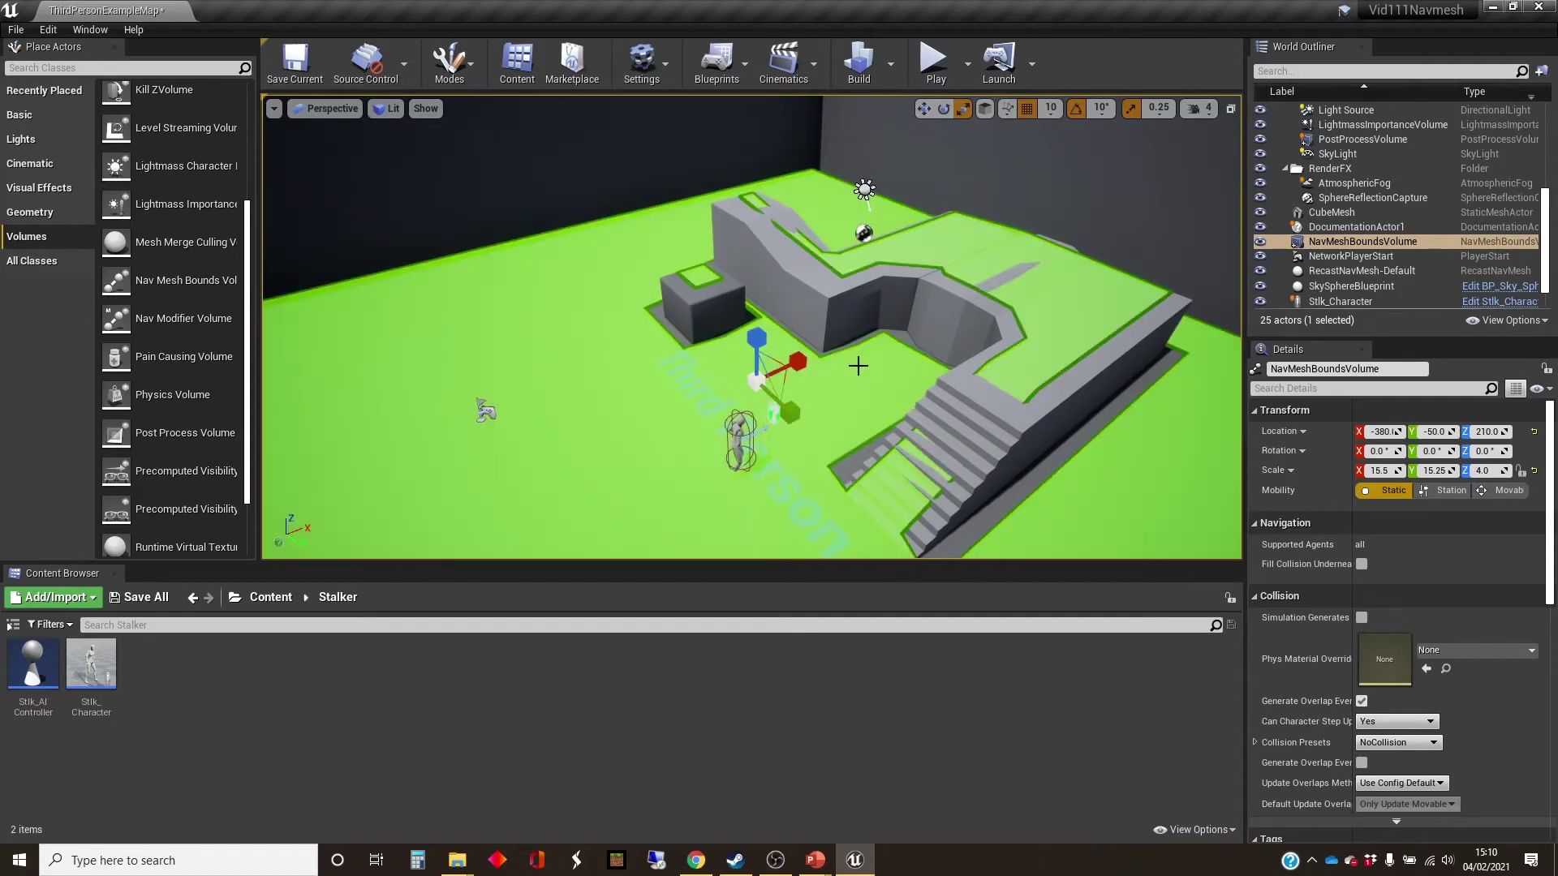
{"action": "right_click_drag", "start_coordinate": [757, 357], "coordinate": [869, 350]}
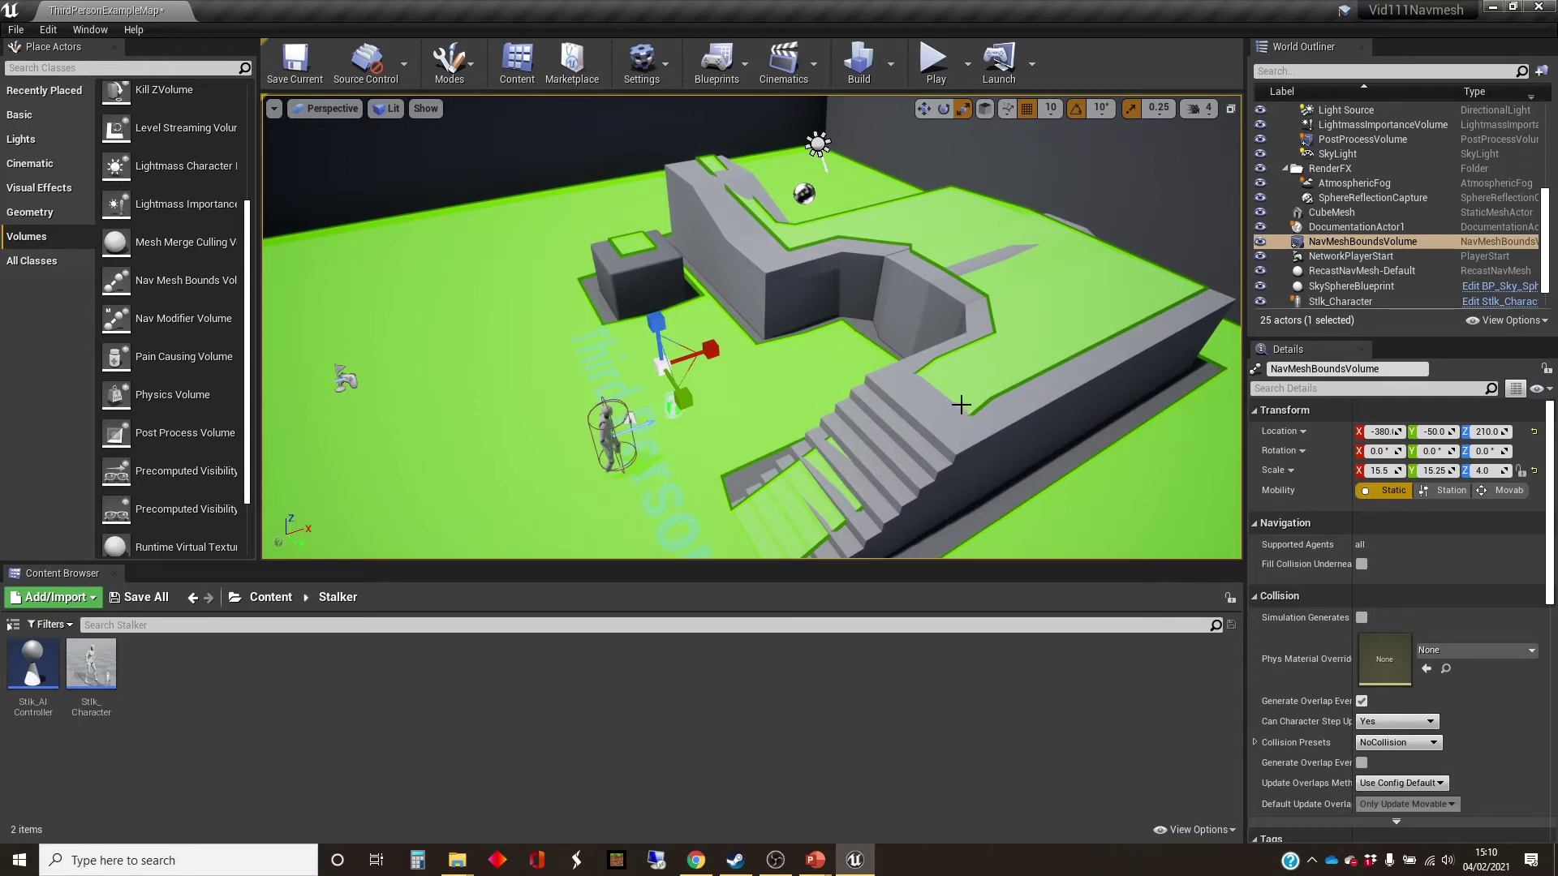
Move the cube mesh along X to -940 and back to -550 to test navigation mesh rebuilding
{"action": "right_click_drag", "start_coordinate": [919, 478], "coordinate": [799, 536]}
{"action": "right_click_drag", "start_coordinate": [880, 592], "coordinate": [873, 536]}
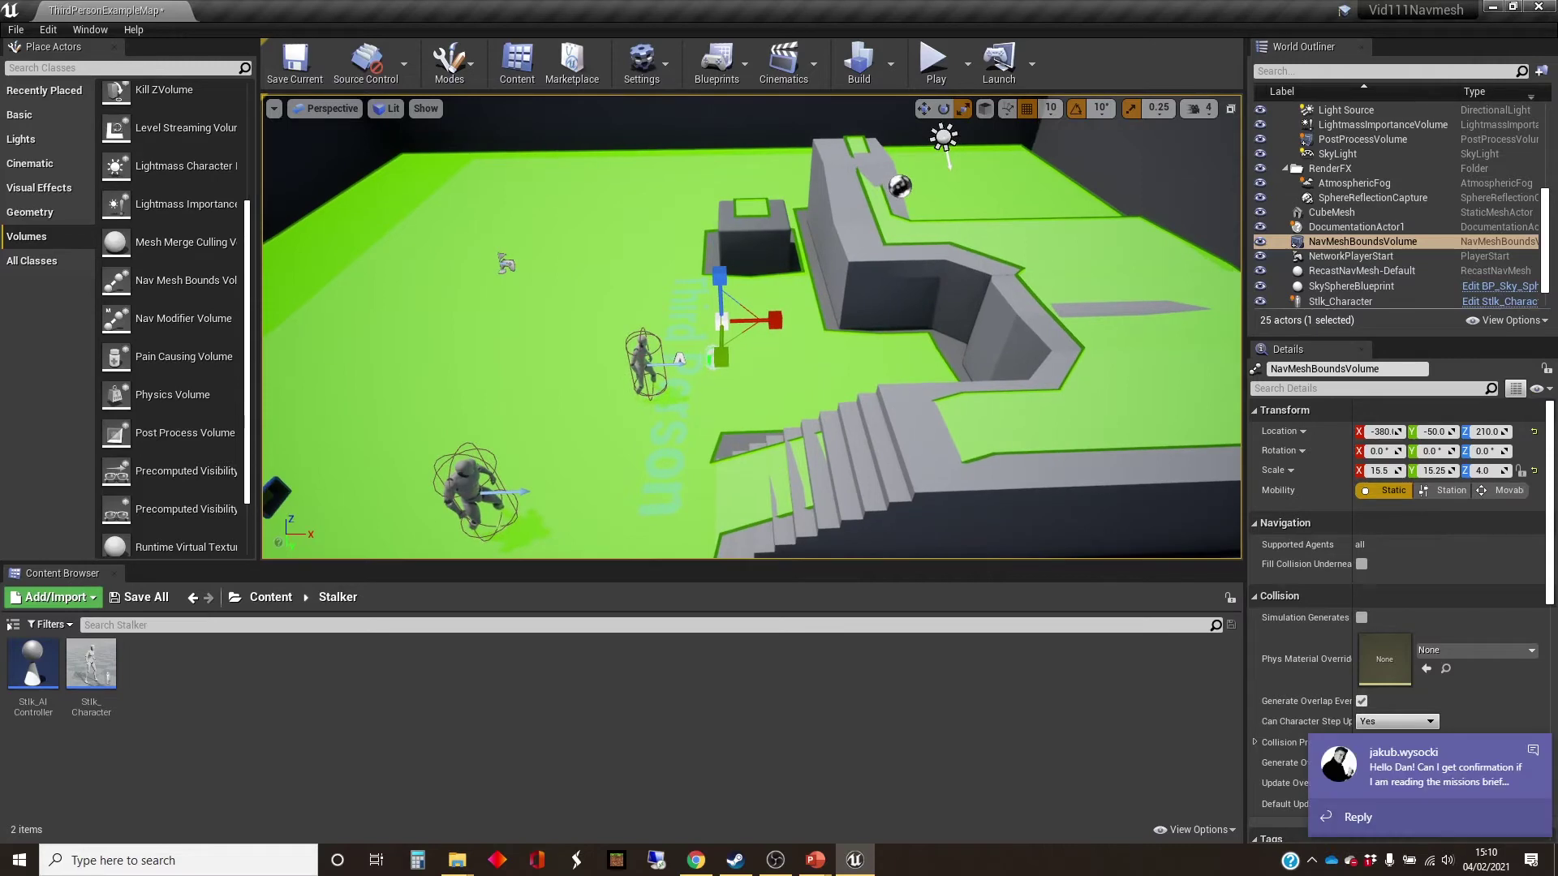
{"action": "right_click_drag", "start_coordinate": [871, 533], "coordinate": [877, 381]}
{"action": "left_click", "coordinate": [825, 322]}
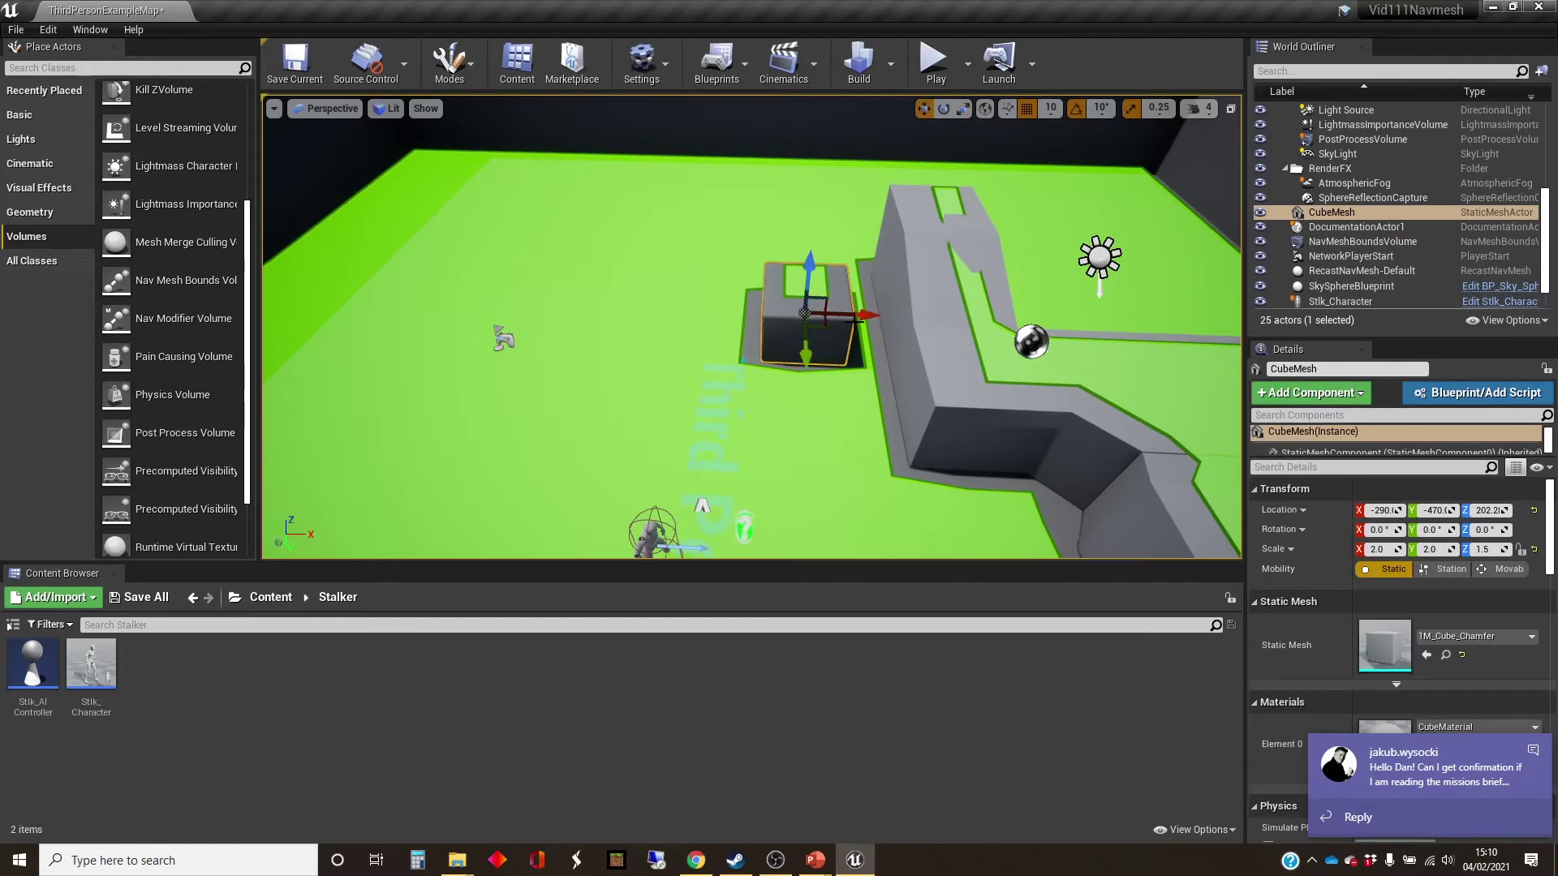
{"action": "left_click_drag", "start_coordinate": [859, 315], "coordinate": [596, 320]}
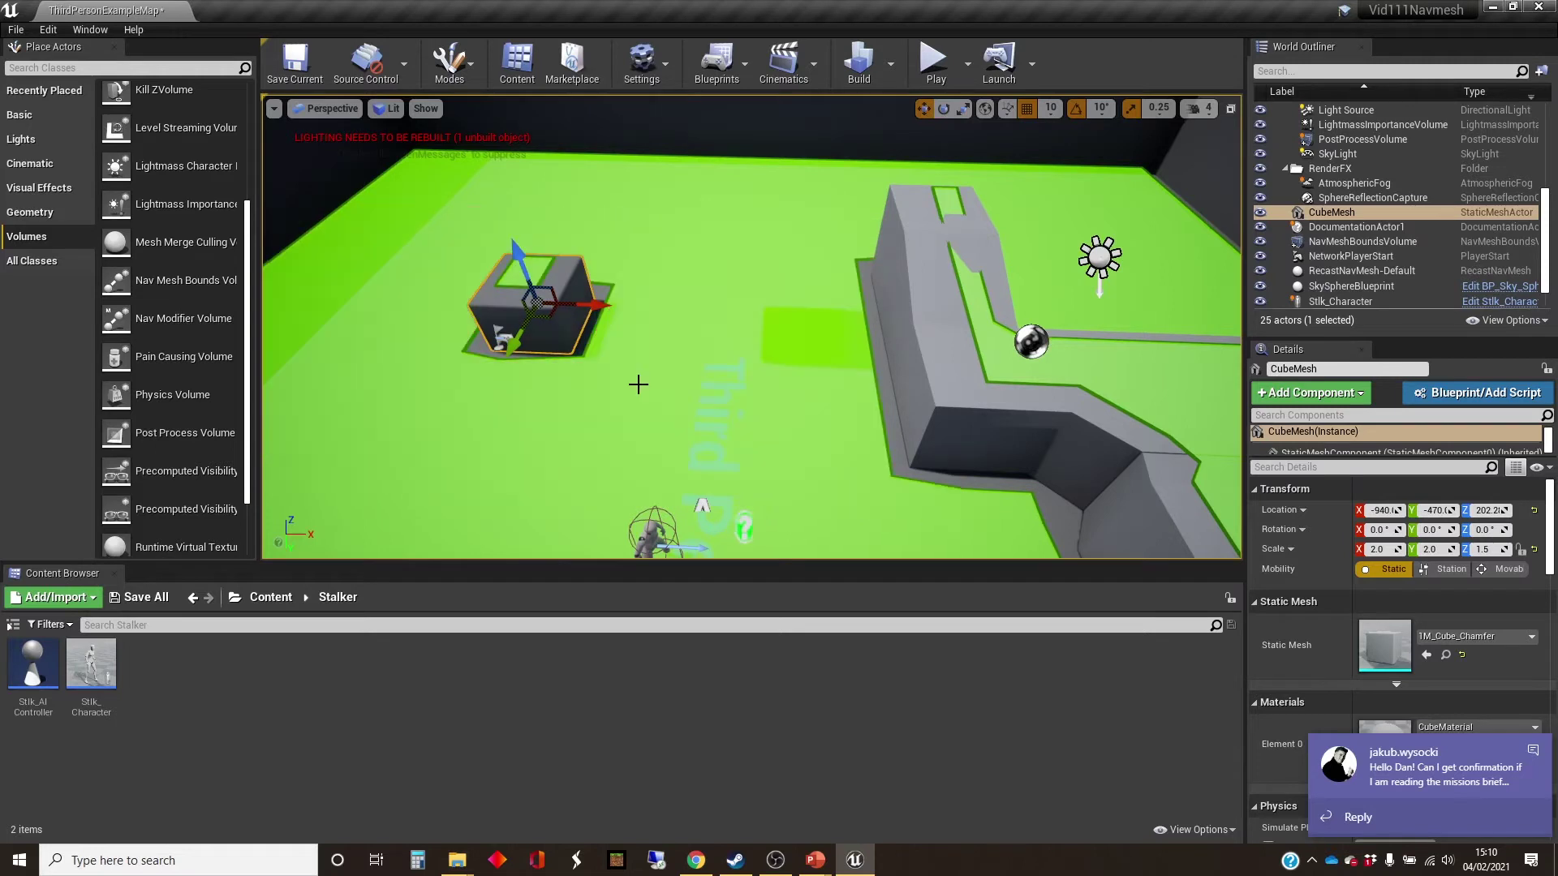
{"action": "right_click_drag", "start_coordinate": [604, 409], "coordinate": [763, 350]}
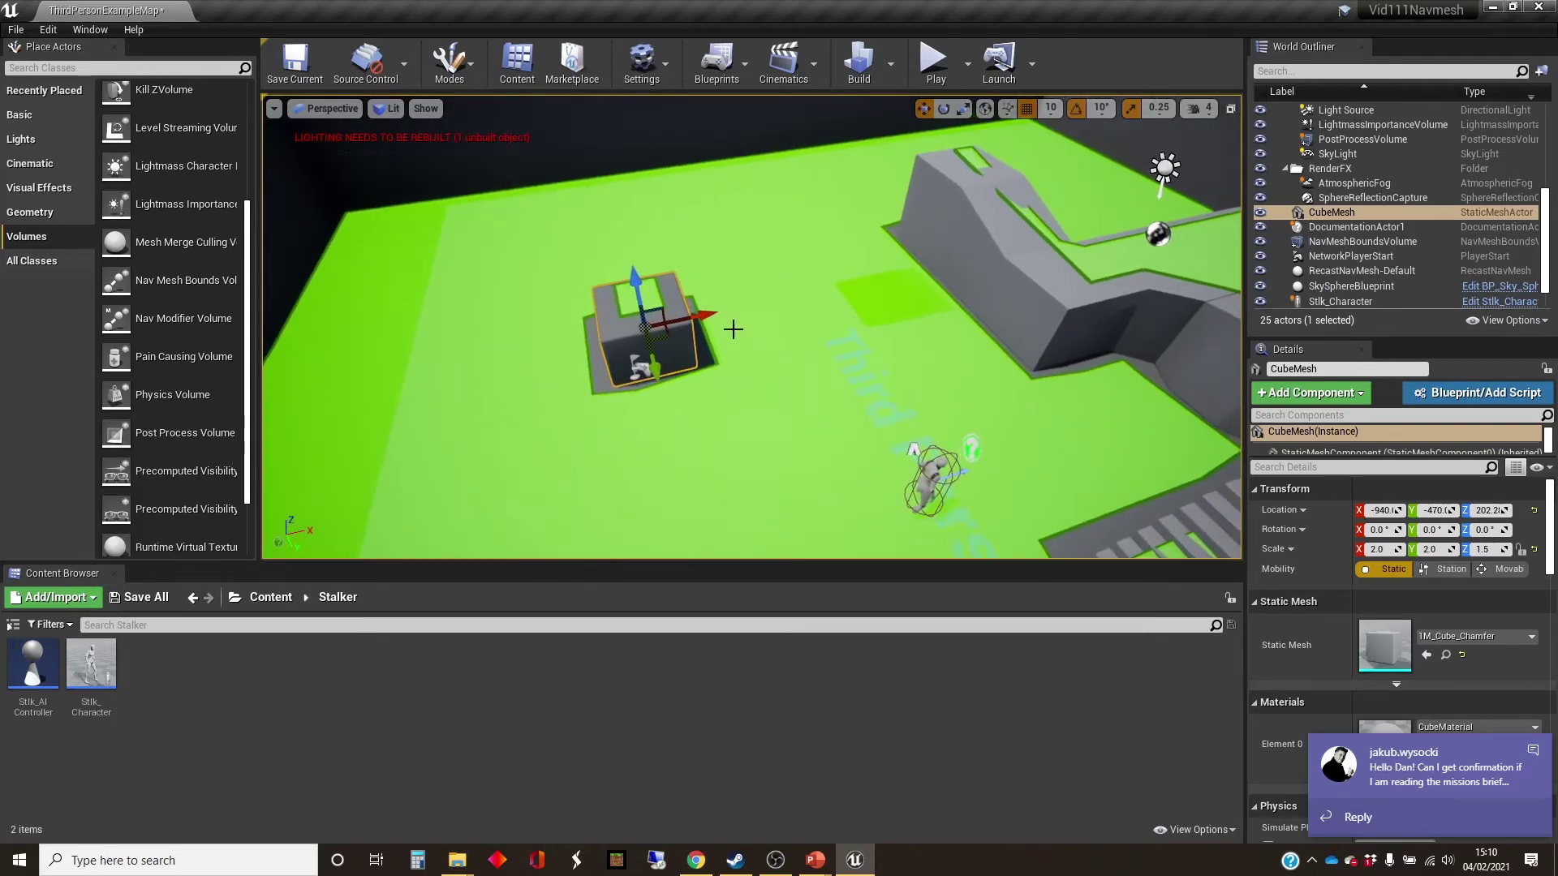
{"action": "left_click_drag", "start_coordinate": [694, 330], "coordinate": [862, 302]}
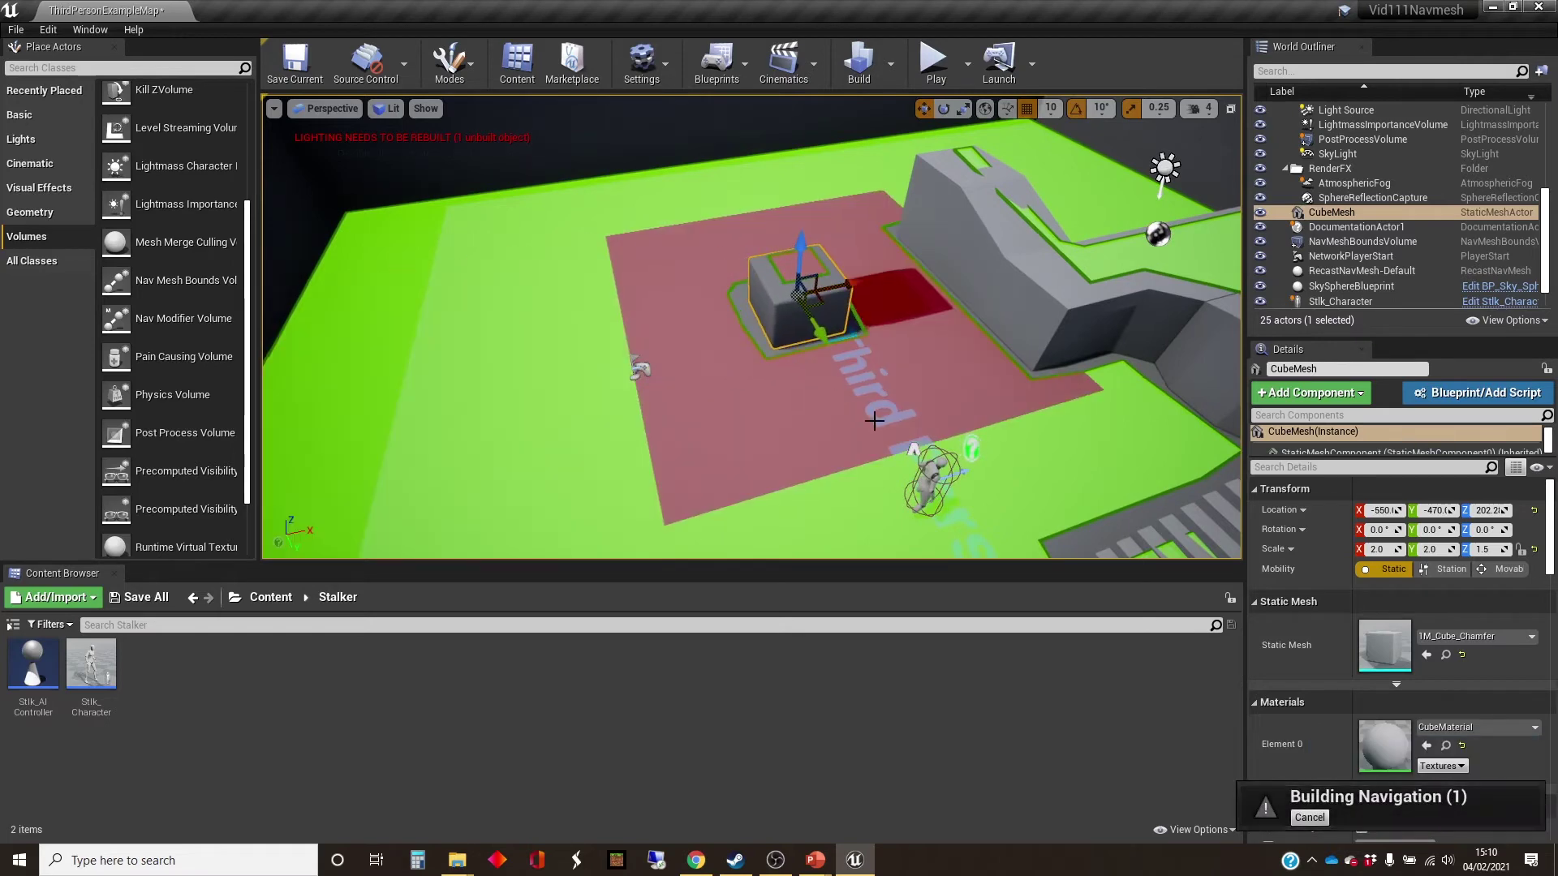
Select the linear staircase mesh and examine the navigation mesh coverage on its steps
{"action": "right_click_drag", "start_coordinate": [875, 418], "coordinate": [948, 384]}
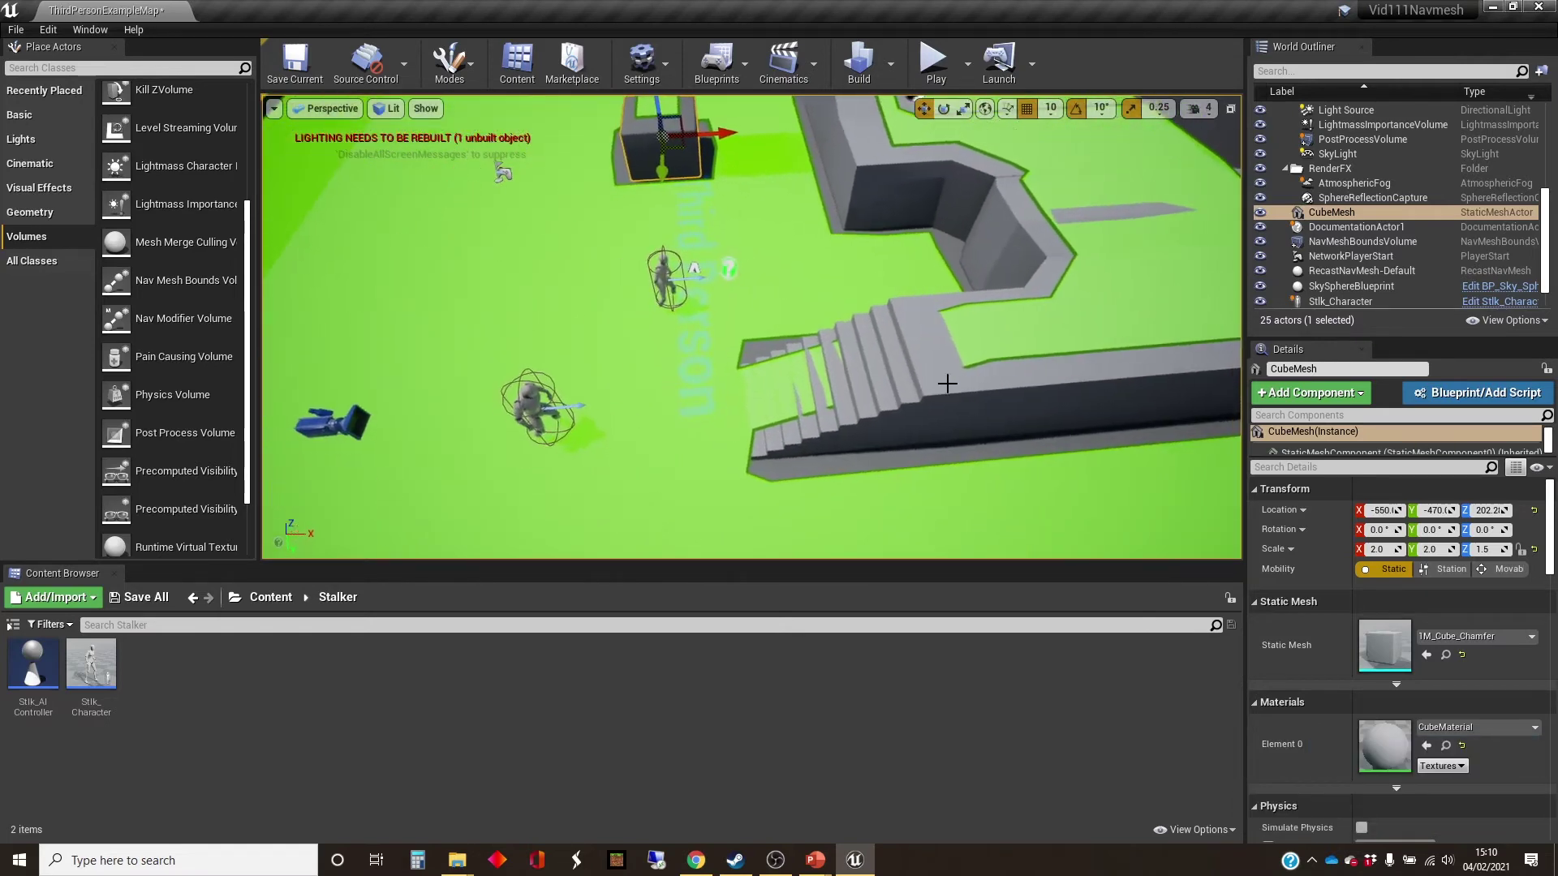
{"action": "left_click", "coordinate": [867, 400]}
{"action": "right_click_drag", "start_coordinate": [881, 446], "coordinate": [954, 511]}
{"action": "right_click_drag", "start_coordinate": [961, 430], "coordinate": [885, 449]}
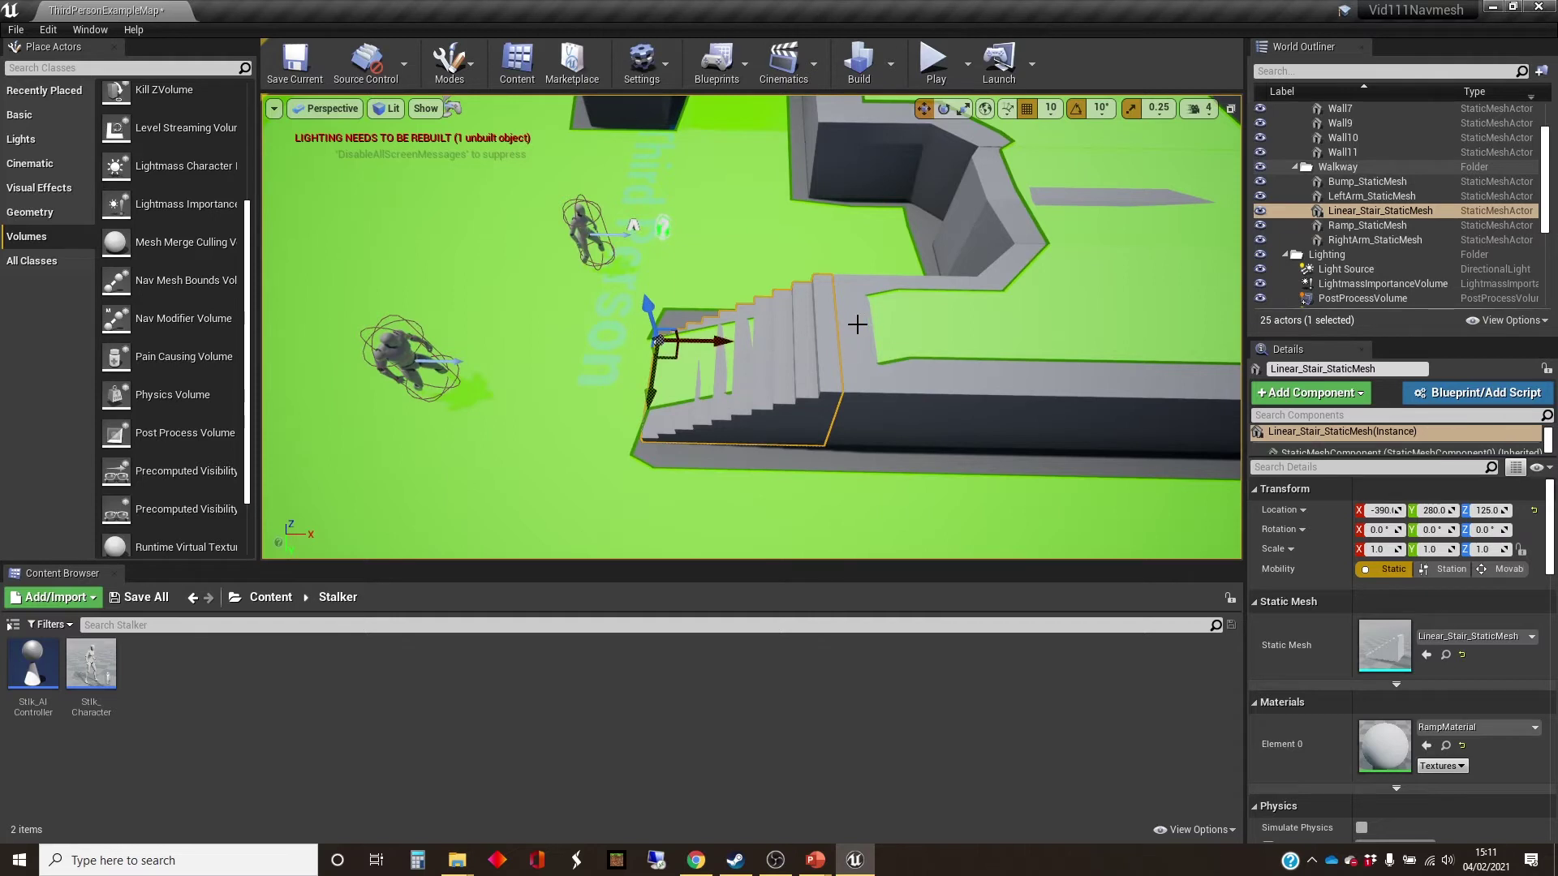
{"action": "key", "text": "f"}
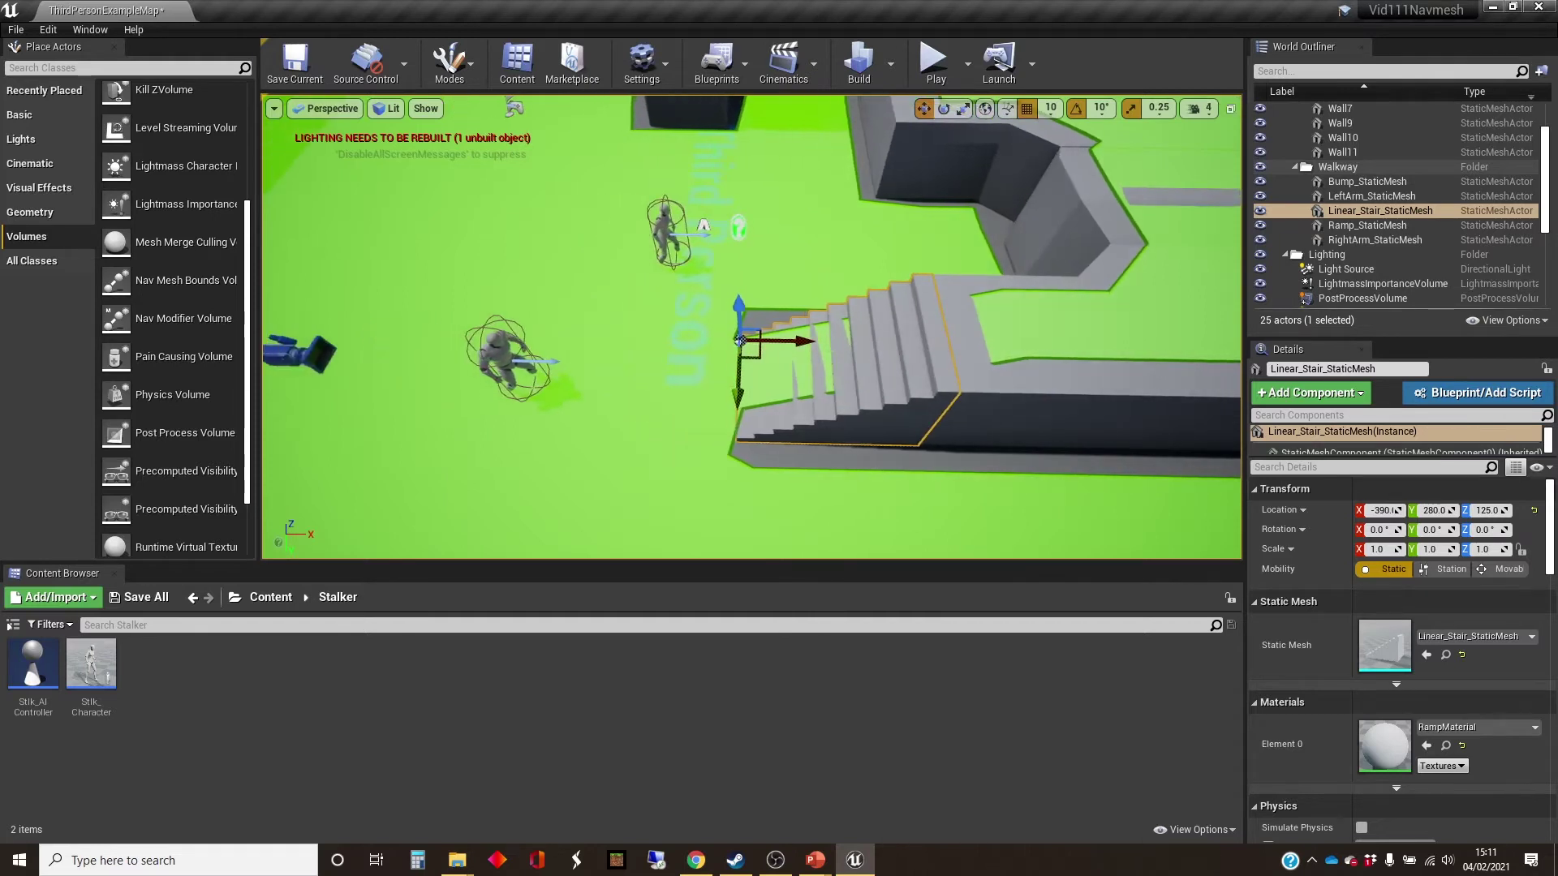
Stretch the linear staircase mesh to an X scale of 2.0 and move it along X to -690
{"action": "left_click_drag", "start_coordinate": [812, 345], "coordinate": [676, 357]}
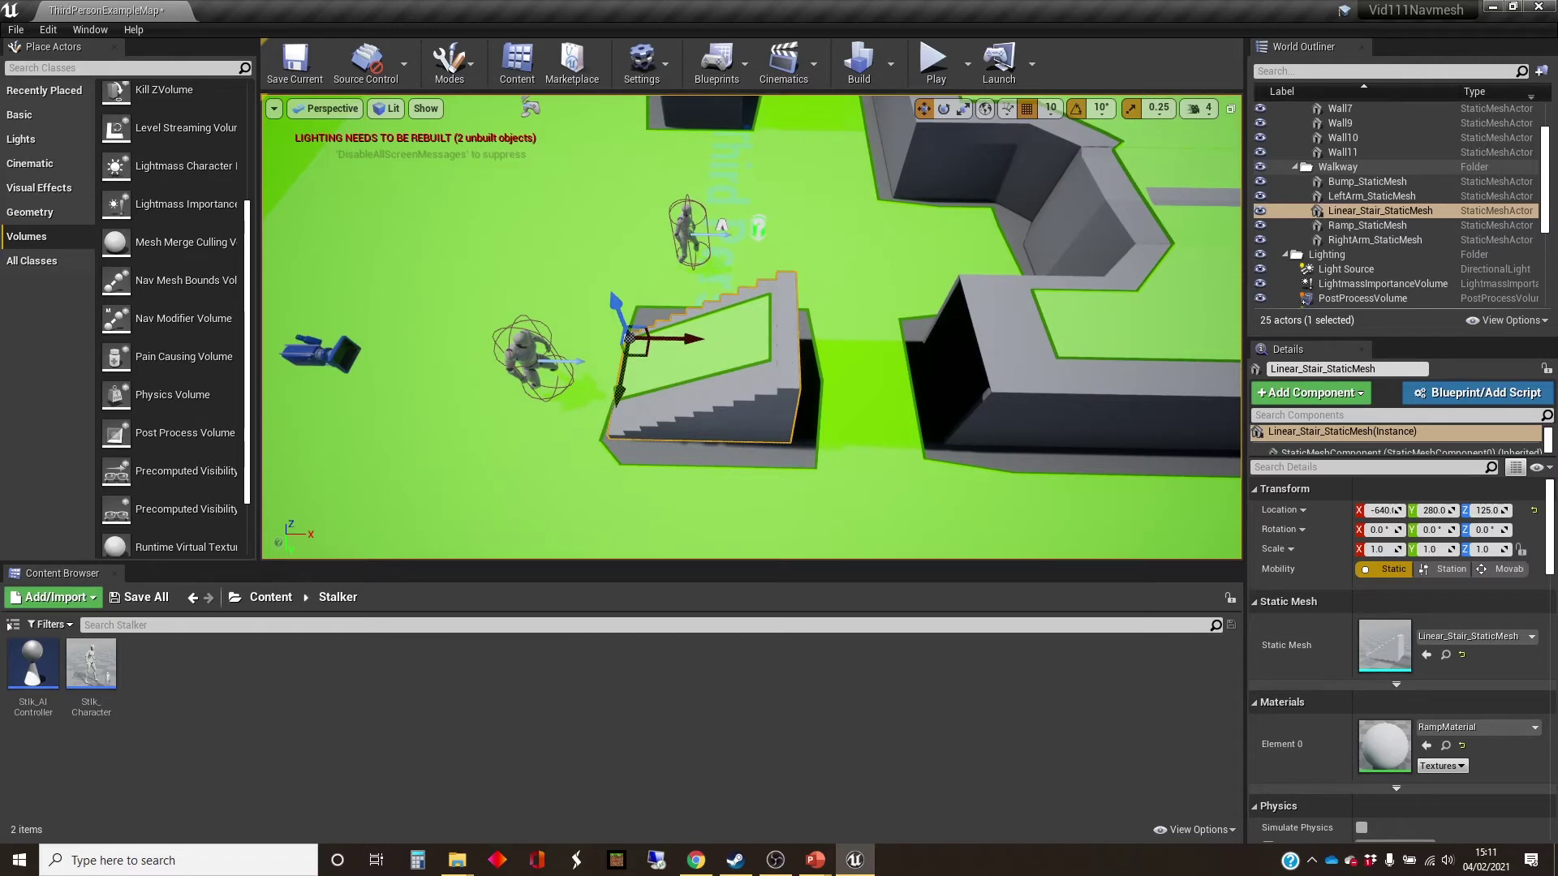
{"action": "key", "text": "r"}
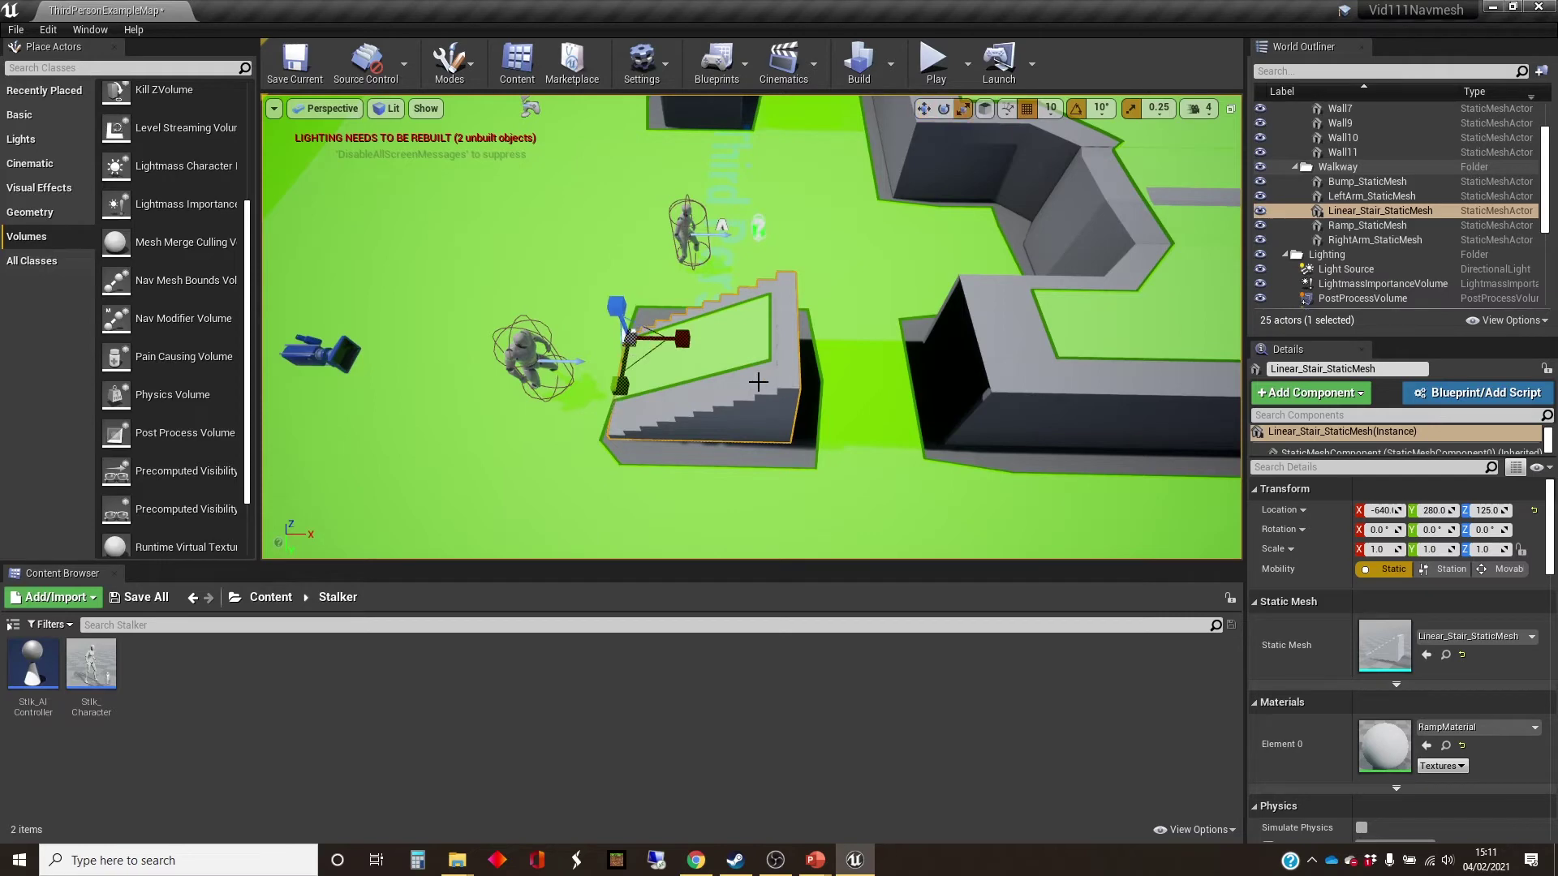
{"action": "left_click_drag", "start_coordinate": [691, 354], "coordinate": [754, 349]}
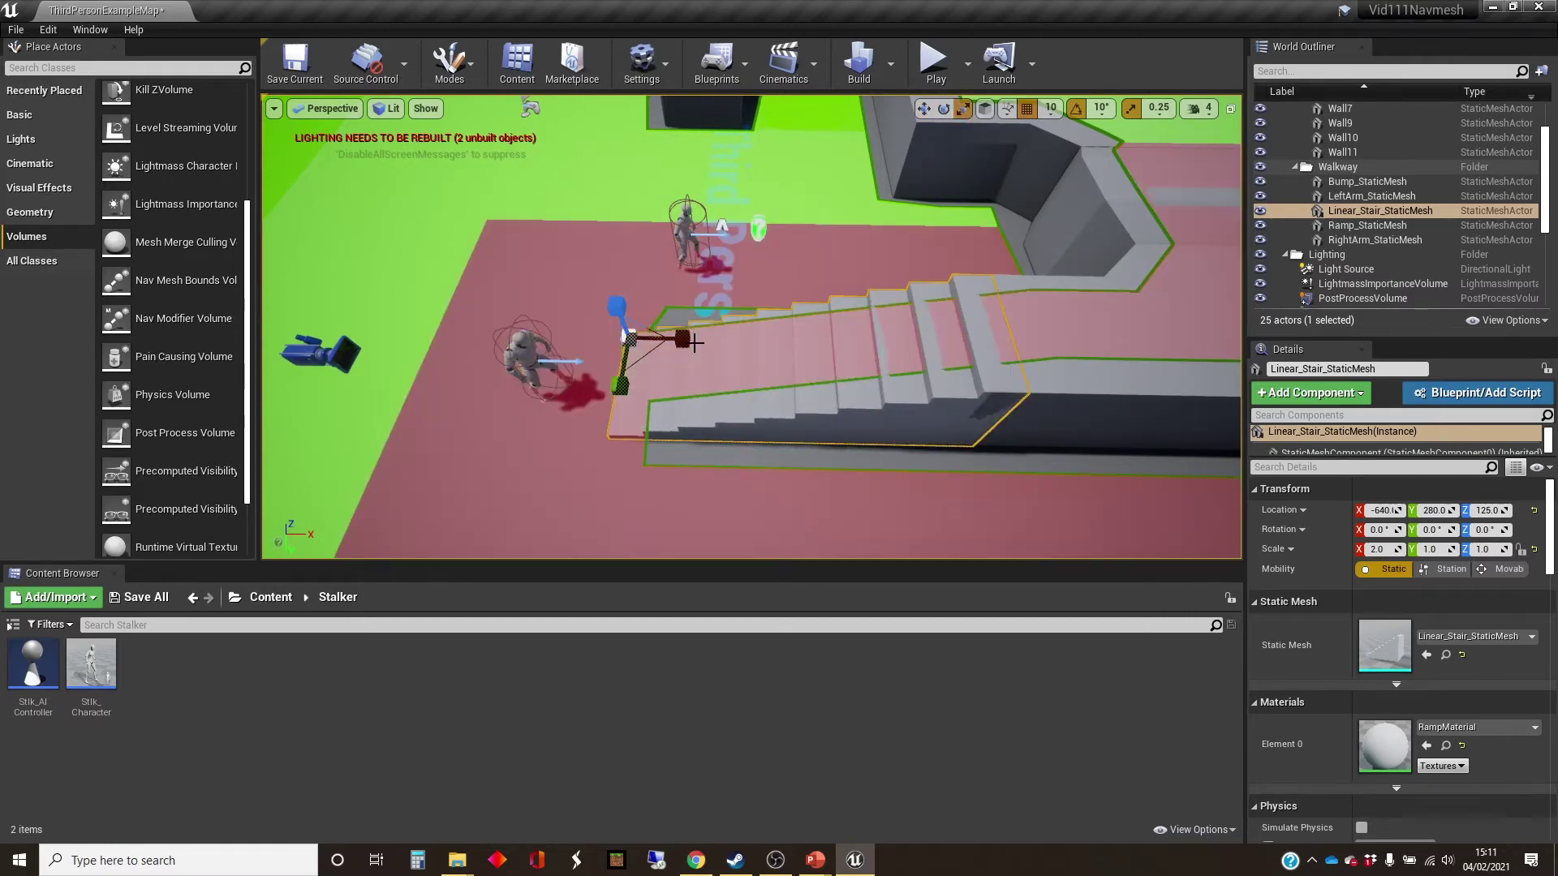
{"action": "key", "text": "w"}
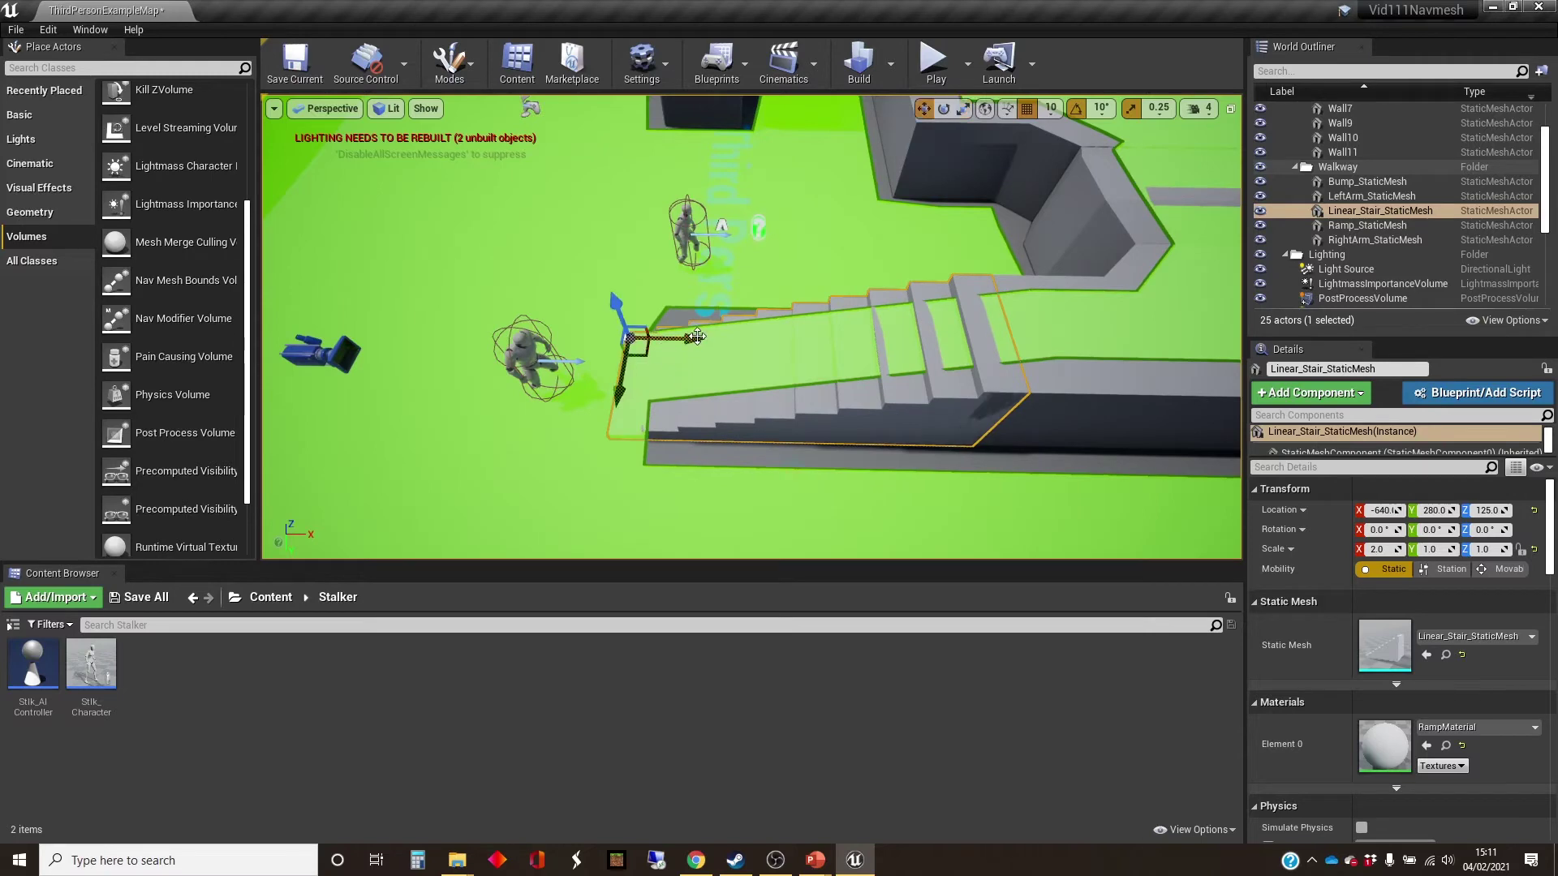
{"action": "left_click_drag", "start_coordinate": [695, 337], "coordinate": [671, 336]}
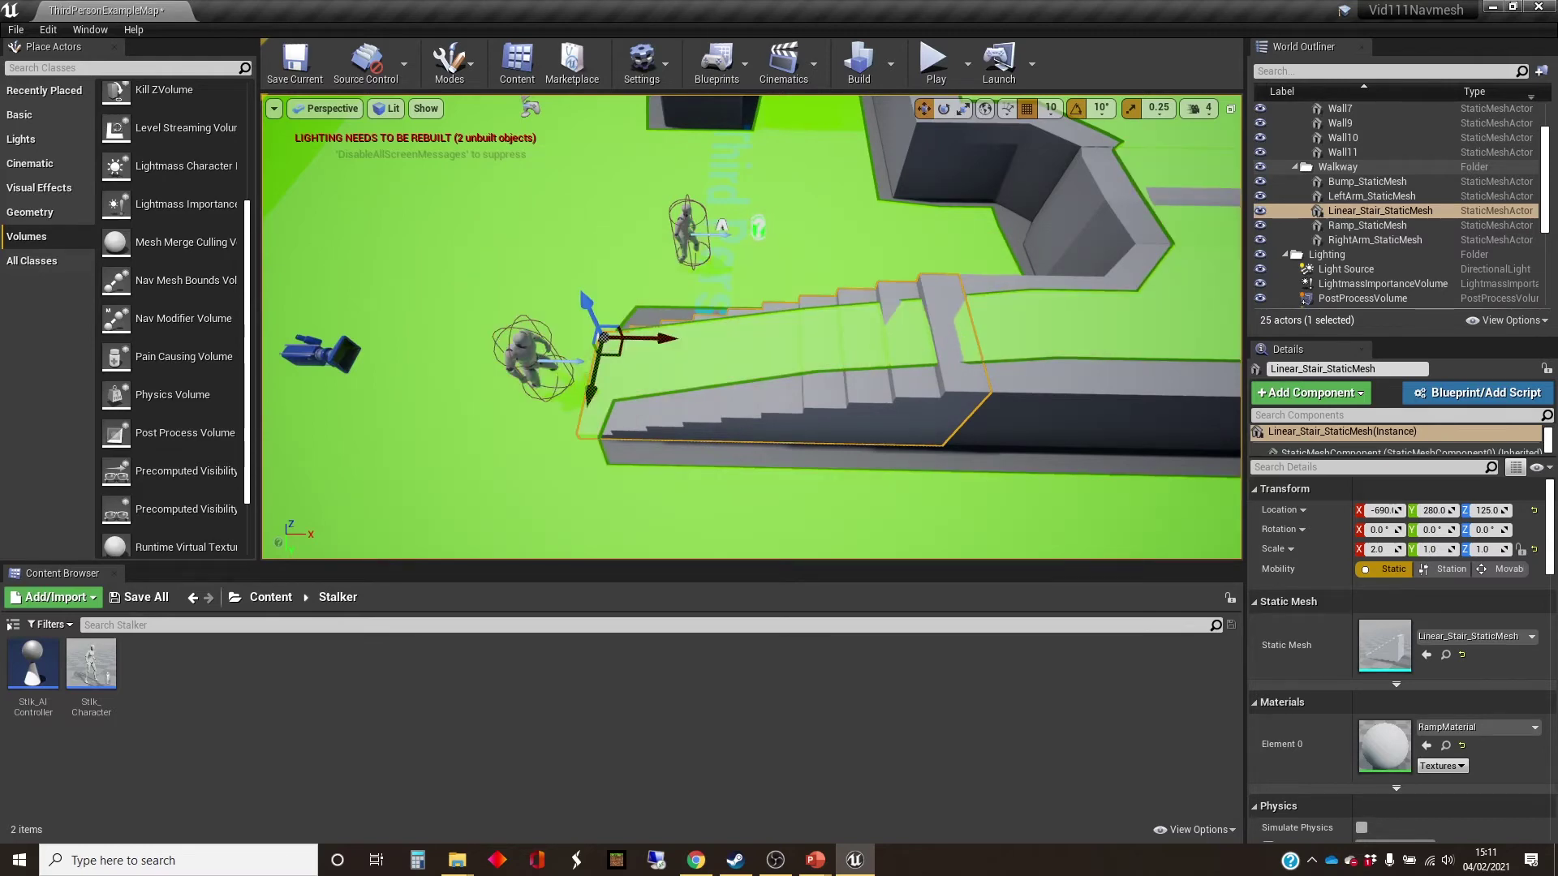
{"action": "right_click_drag", "start_coordinate": [855, 349], "coordinate": [941, 349]}
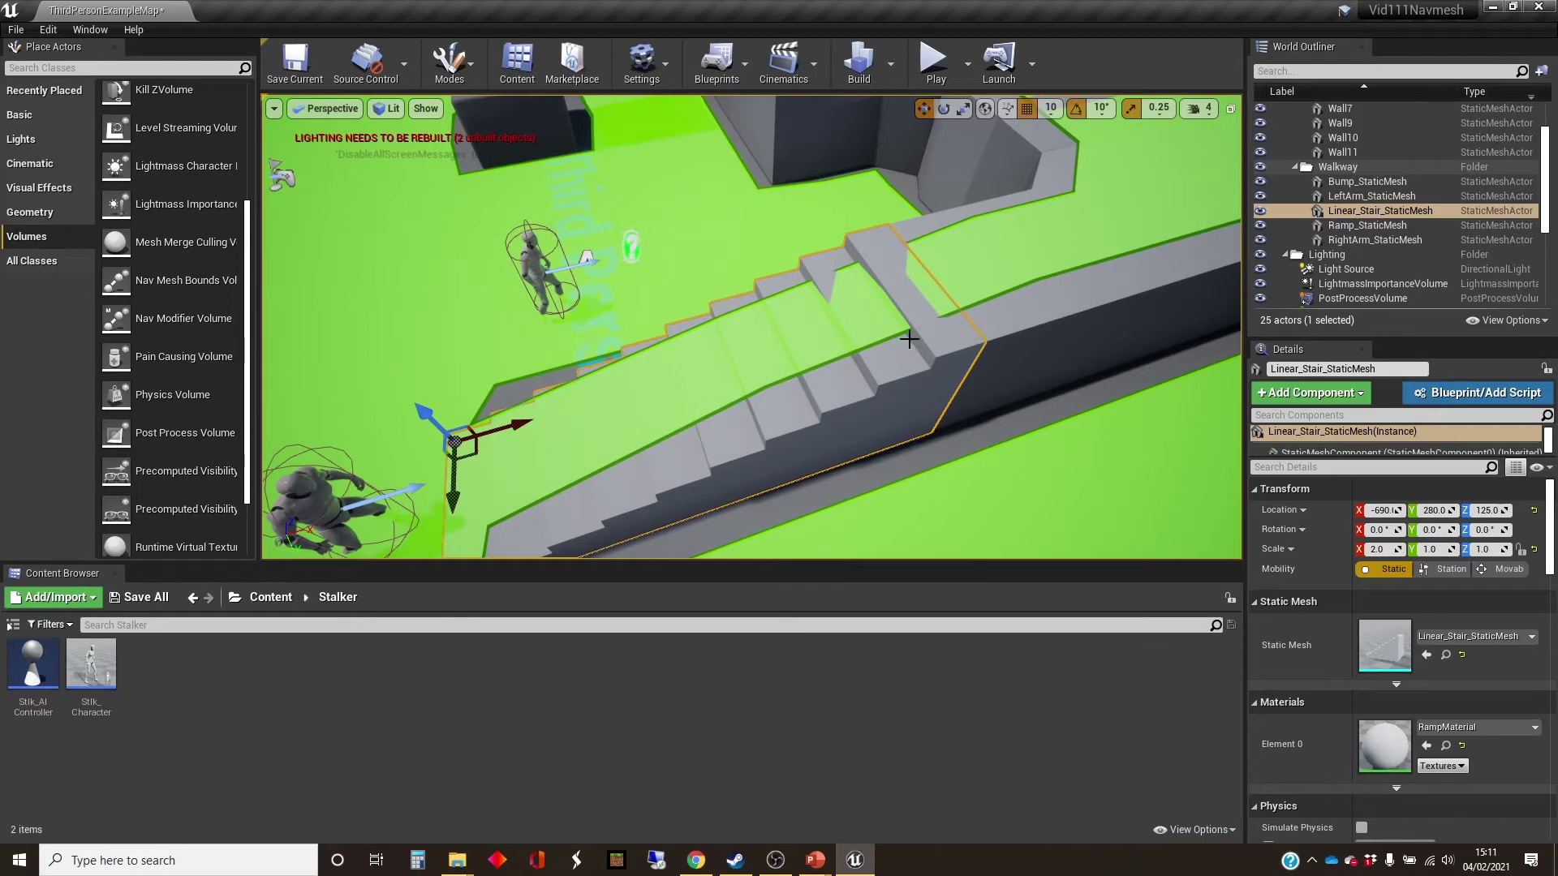
{"action": "right_click_drag", "start_coordinate": [724, 412], "coordinate": [714, 428]}
{"action": "key", "text": "s"}
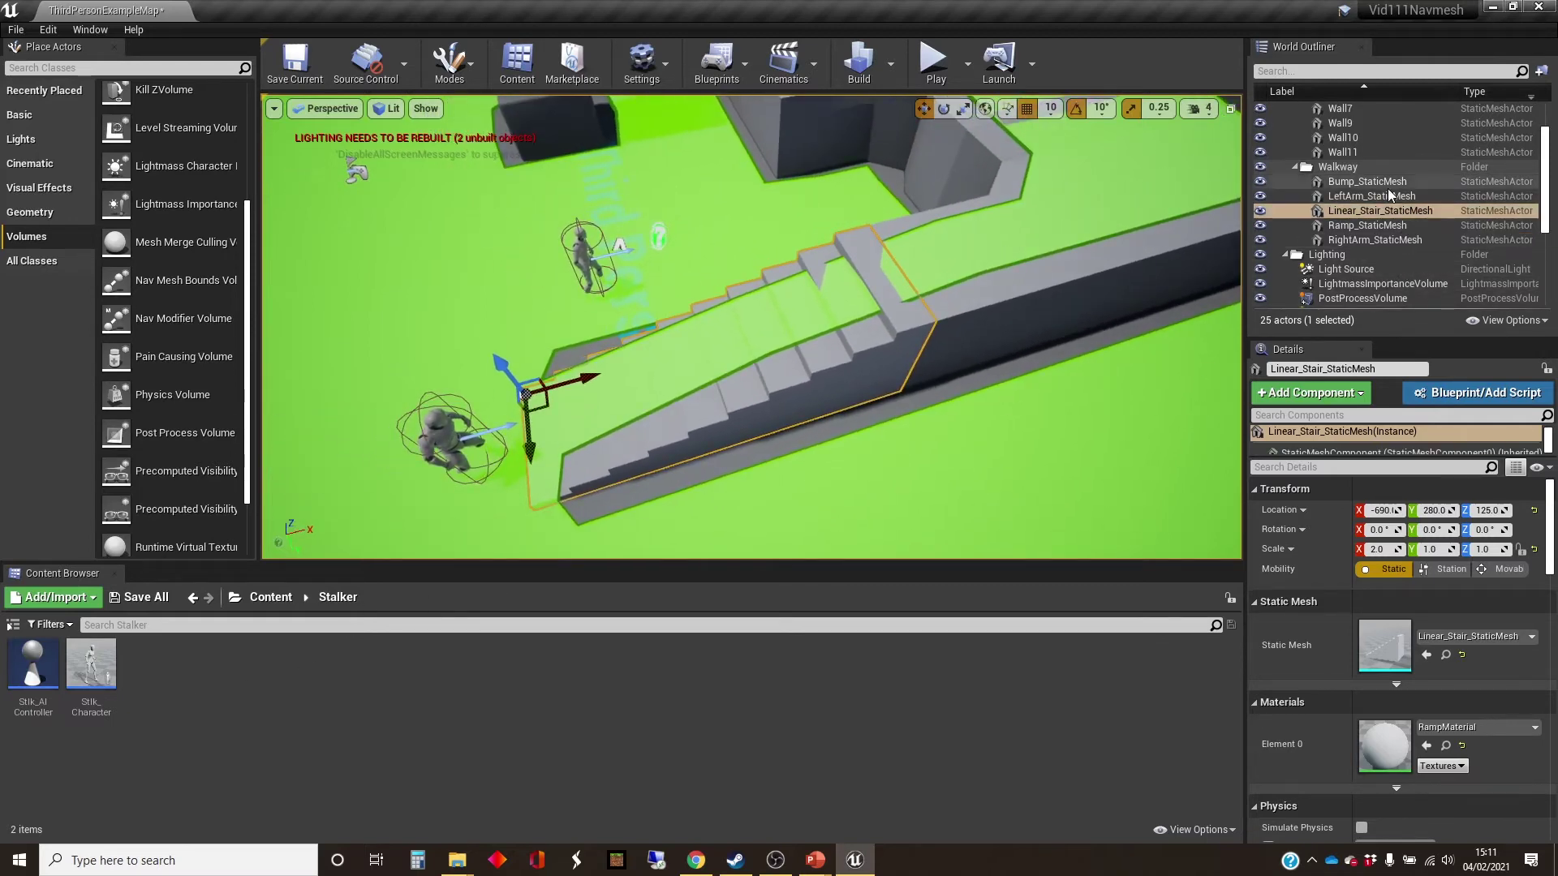
Select the nav mesh bounds volume and look through its navigation, collision and brush settings
{"action": "scroll", "coordinate": [1388, 188], "scroll_direction": "down", "scroll_amount": 1}
{"action": "scroll", "coordinate": [1388, 188], "scroll_direction": "down", "scroll_amount": 5}
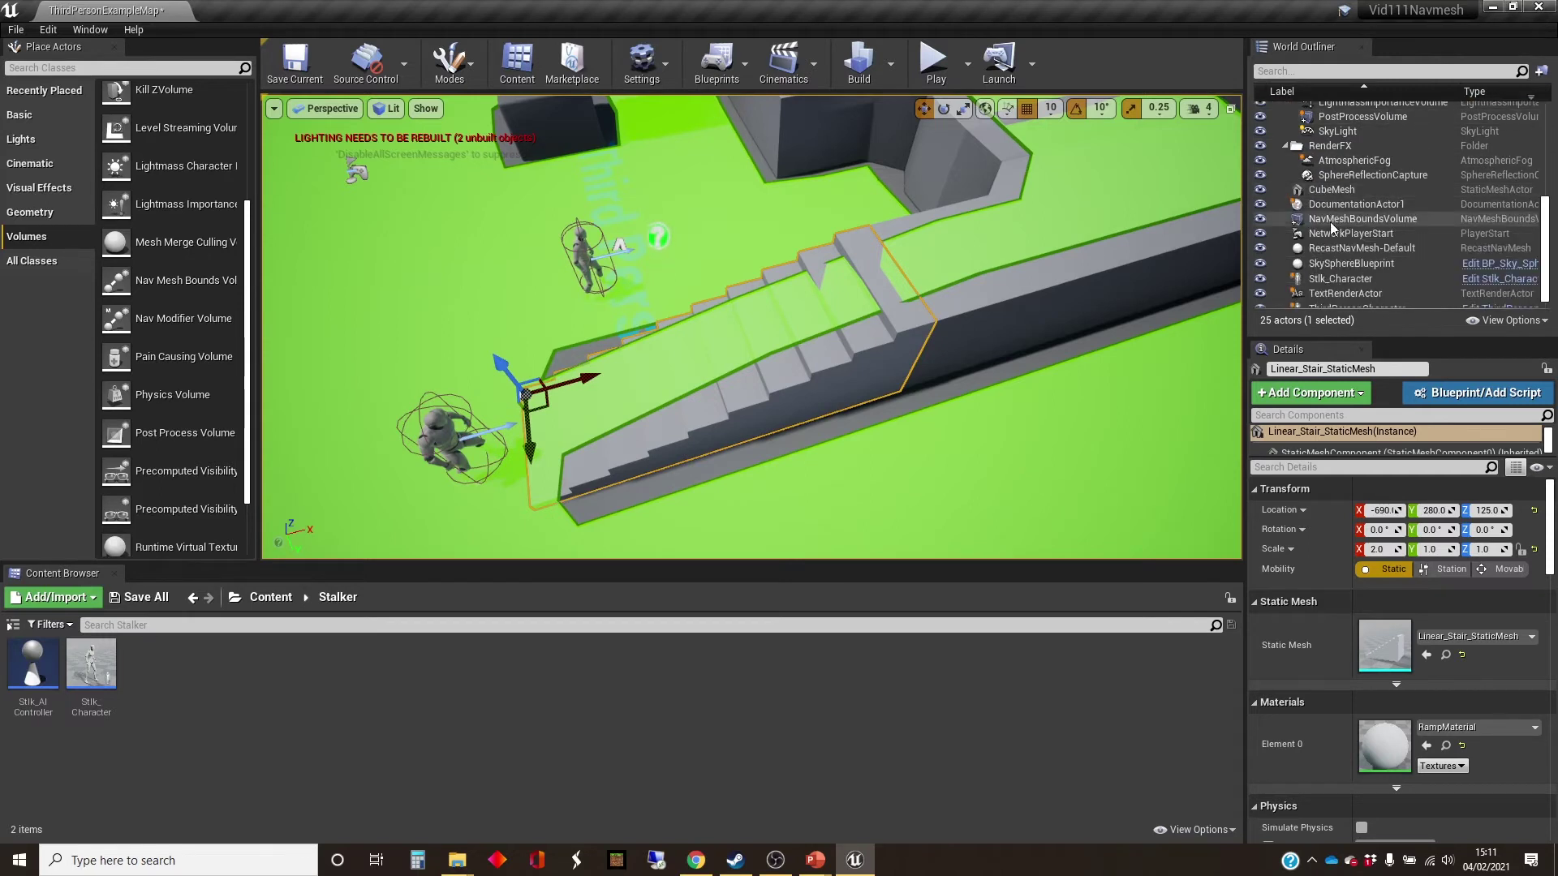
{"action": "left_click", "coordinate": [1379, 219]}
{"action": "scroll", "coordinate": [1397, 581], "scroll_direction": "down", "scroll_amount": 5}
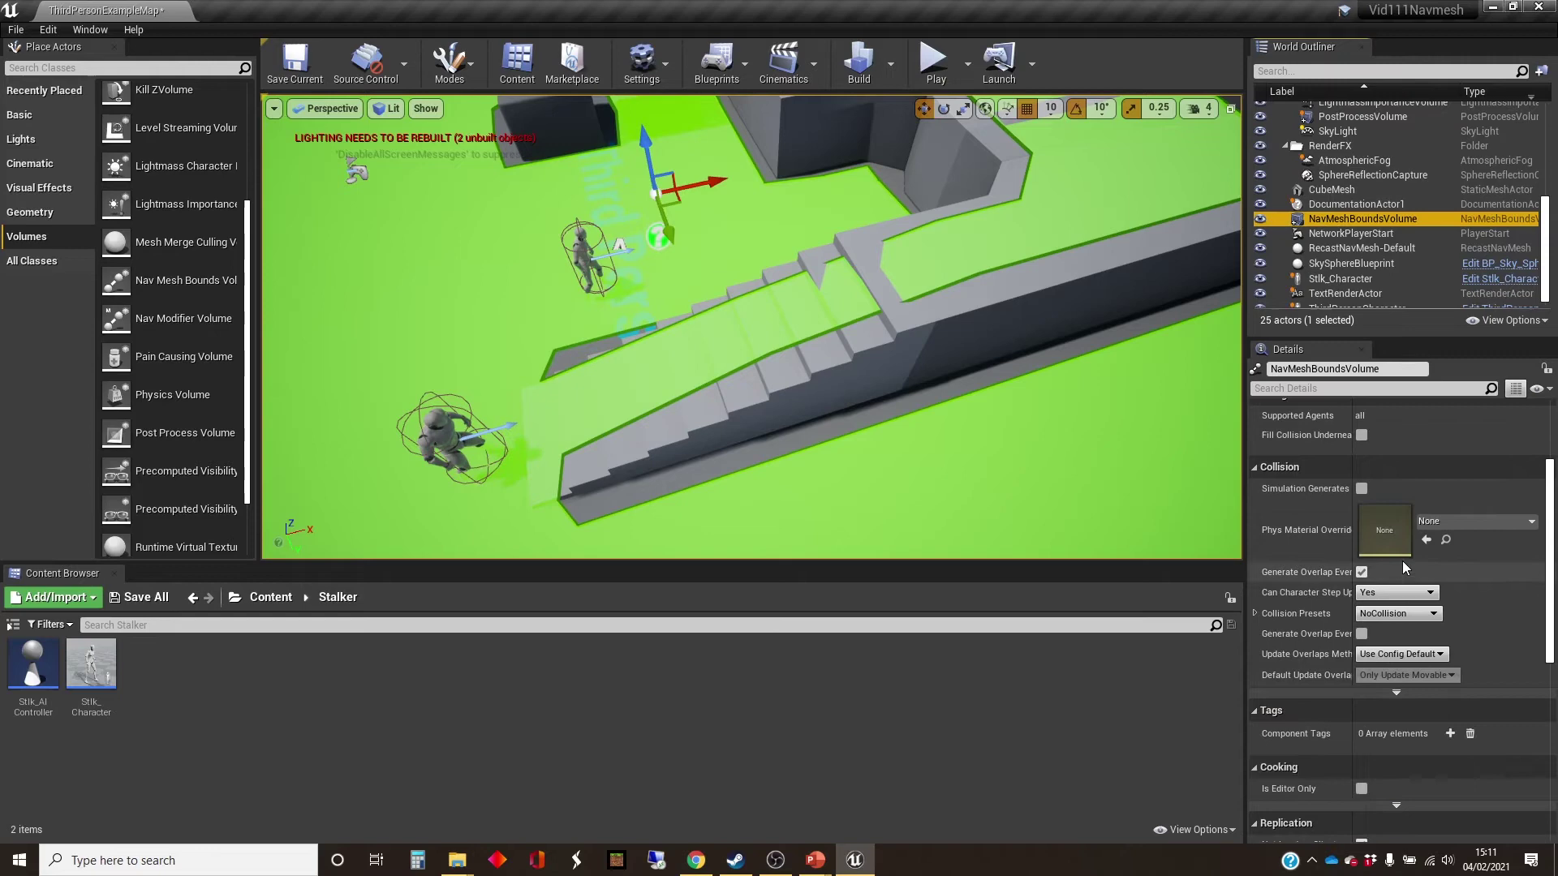
{"action": "scroll", "coordinate": [1391, 516], "scroll_direction": "down", "scroll_amount": 2}
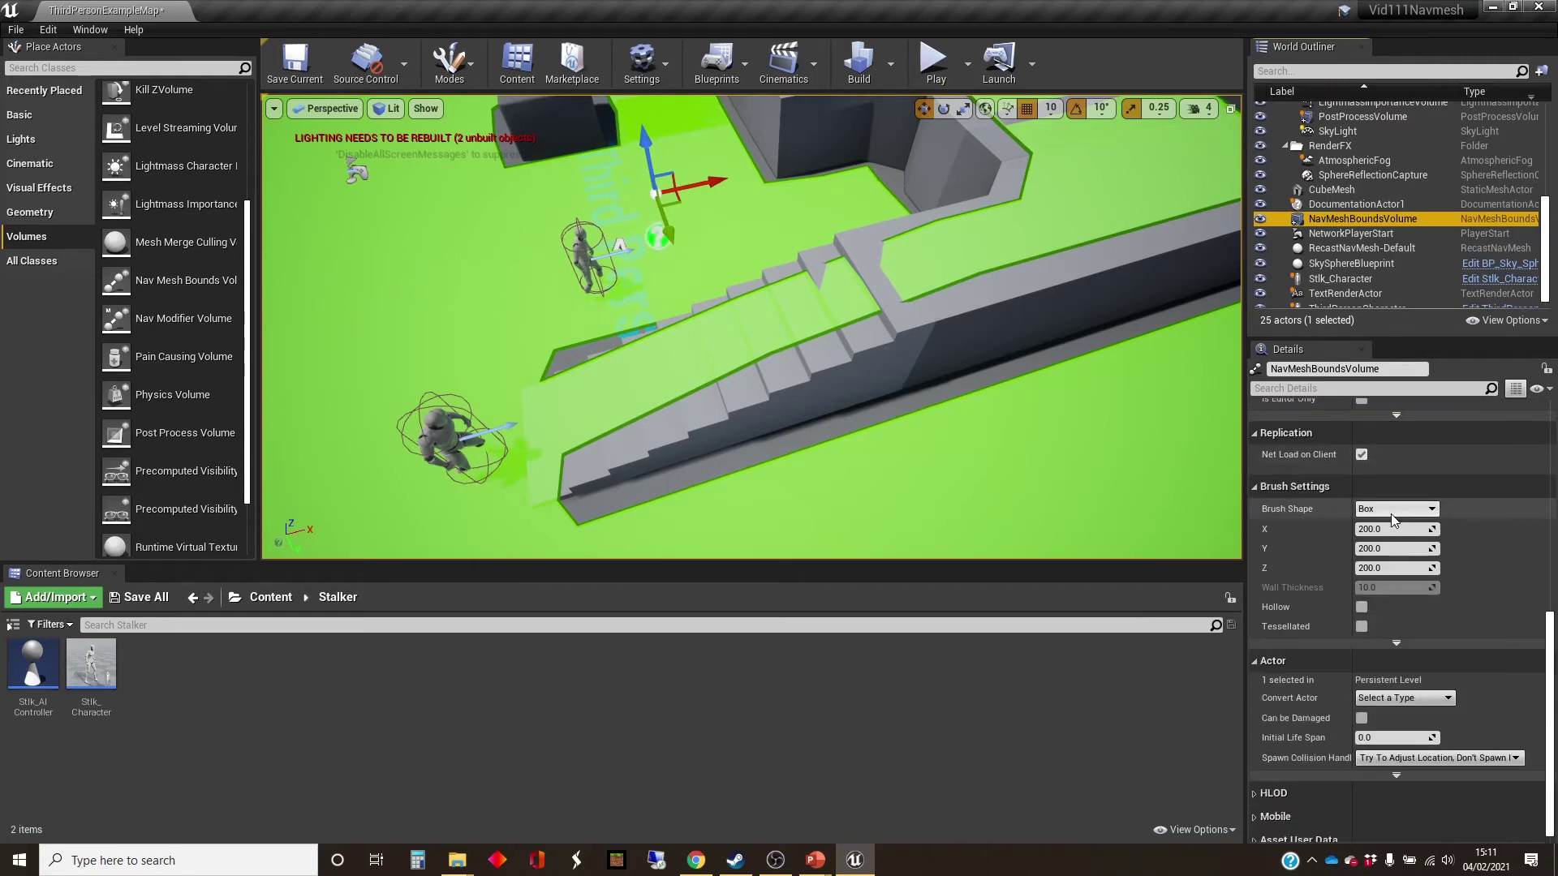
{"action": "scroll", "coordinate": [1390, 514], "scroll_direction": "up", "scroll_amount": 7}
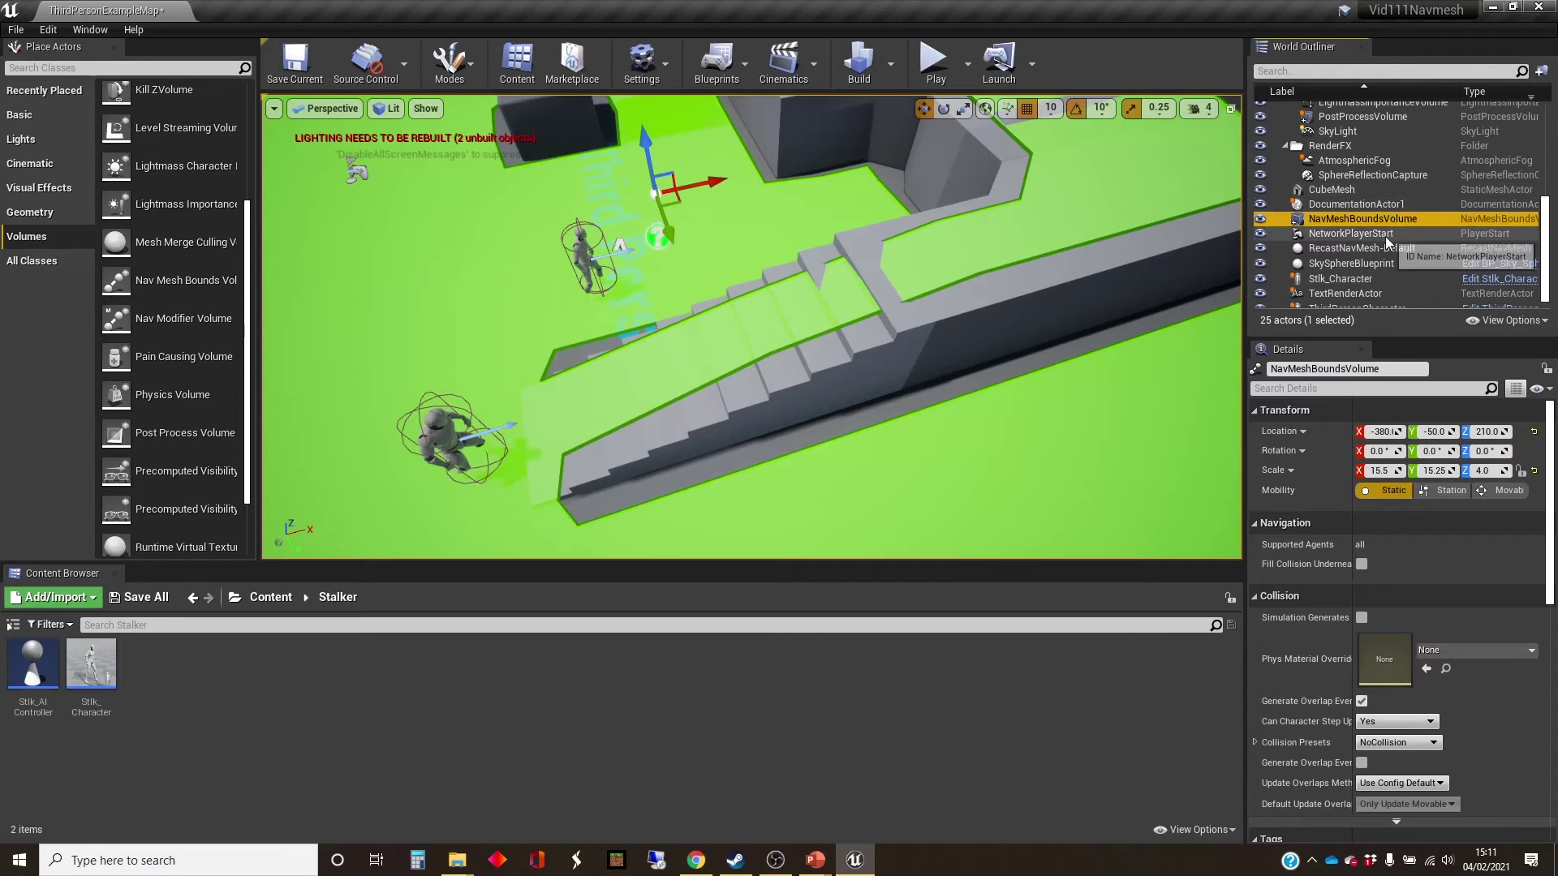
Select RecastNavMesh-Default and set its generation Cell Size to 10
{"action": "left_click", "coordinate": [1336, 249]}
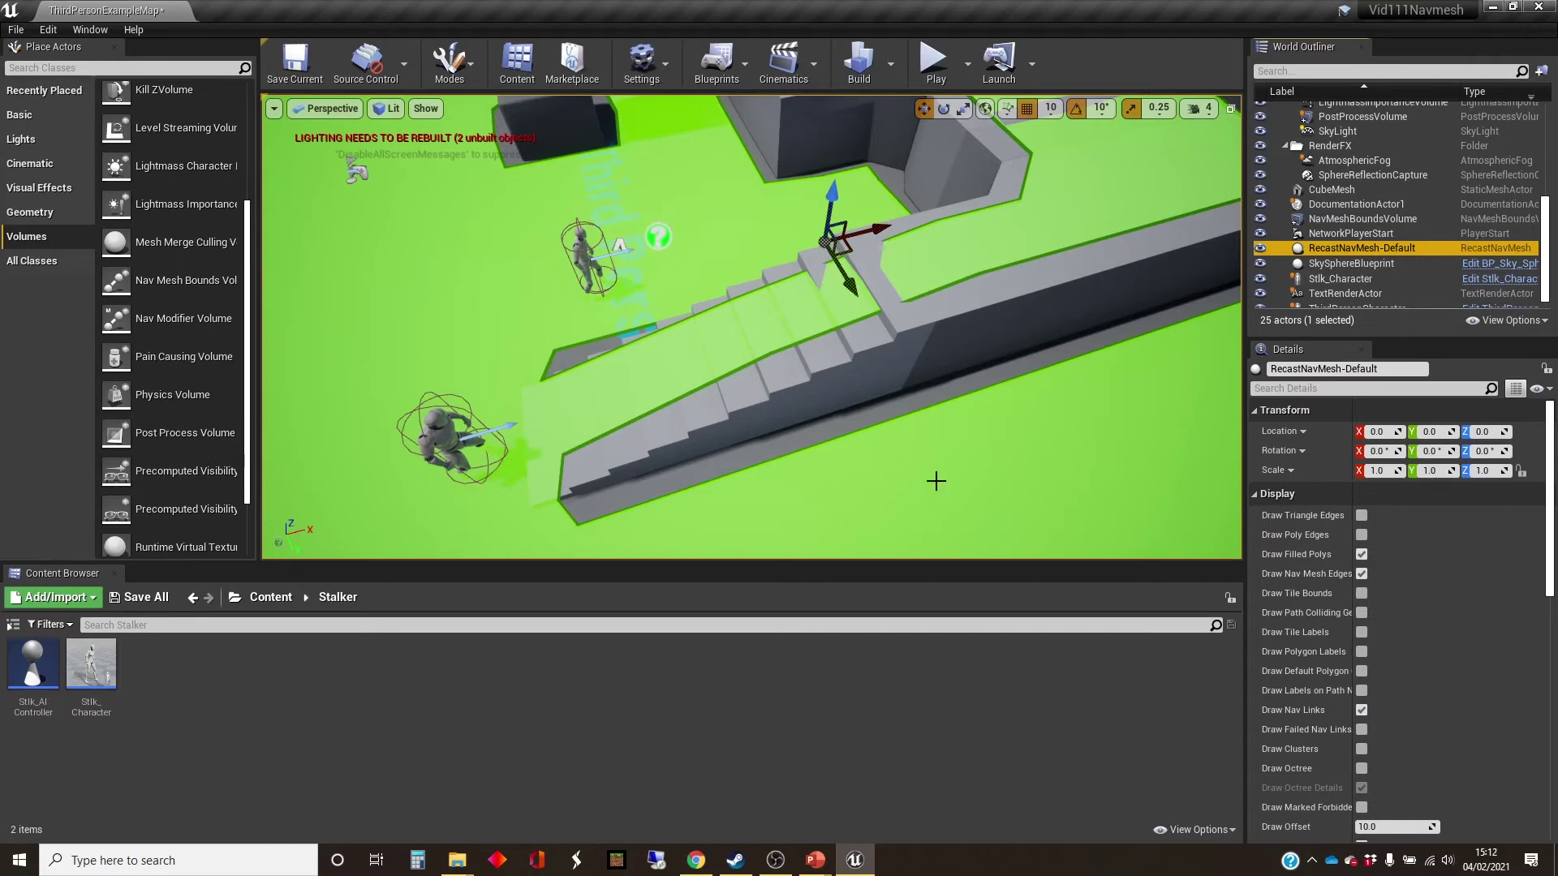
{"action": "scroll", "coordinate": [1420, 560], "scroll_direction": "down", "scroll_amount": 3}
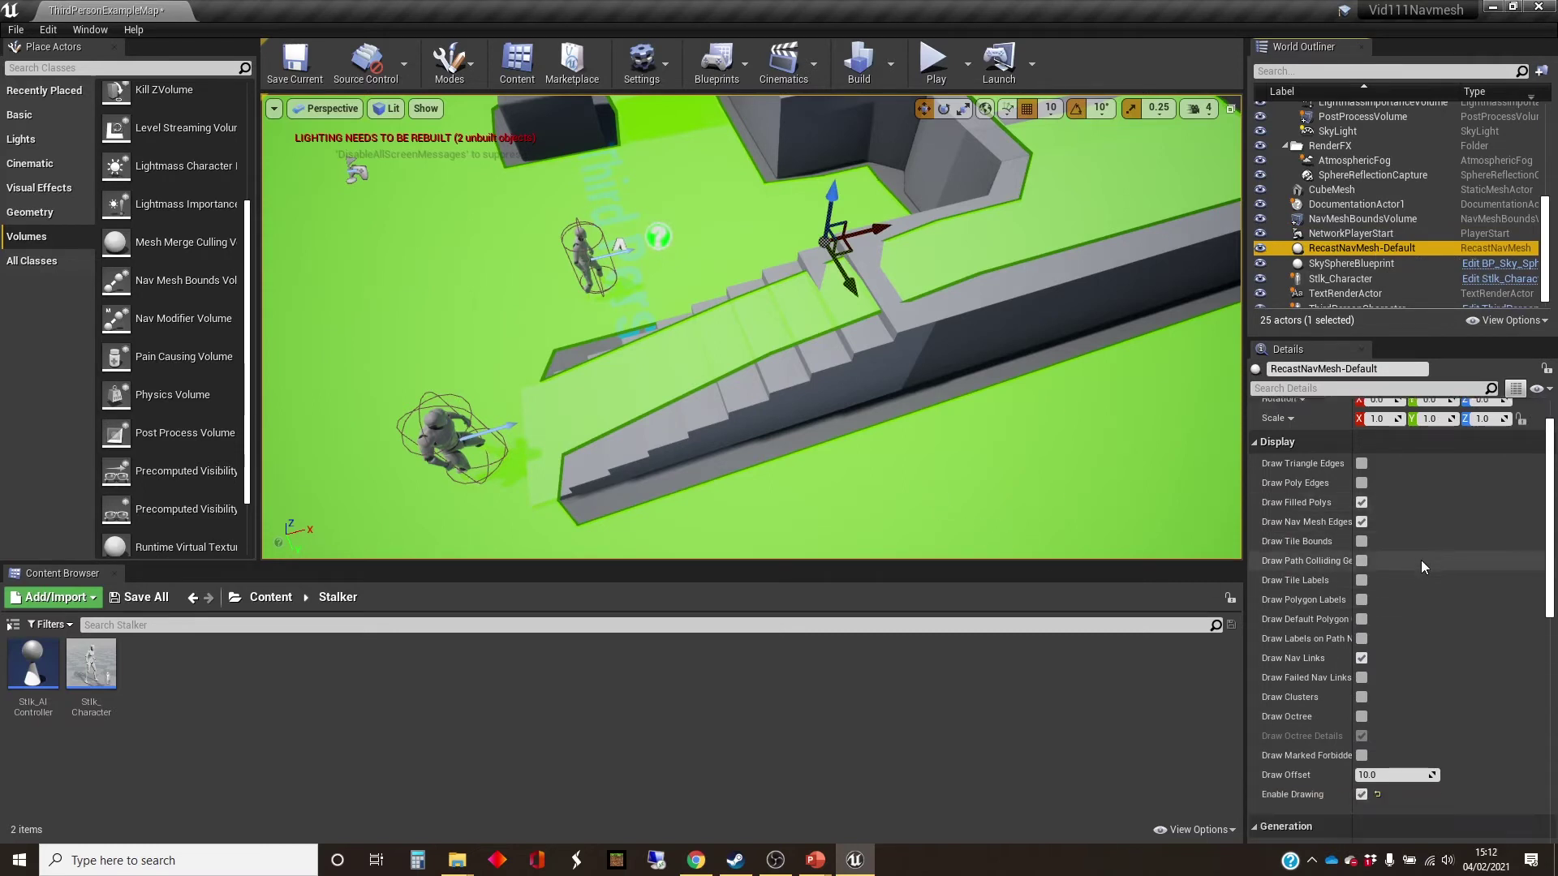
{"action": "scroll", "coordinate": [1419, 560], "scroll_direction": "down", "scroll_amount": 5}
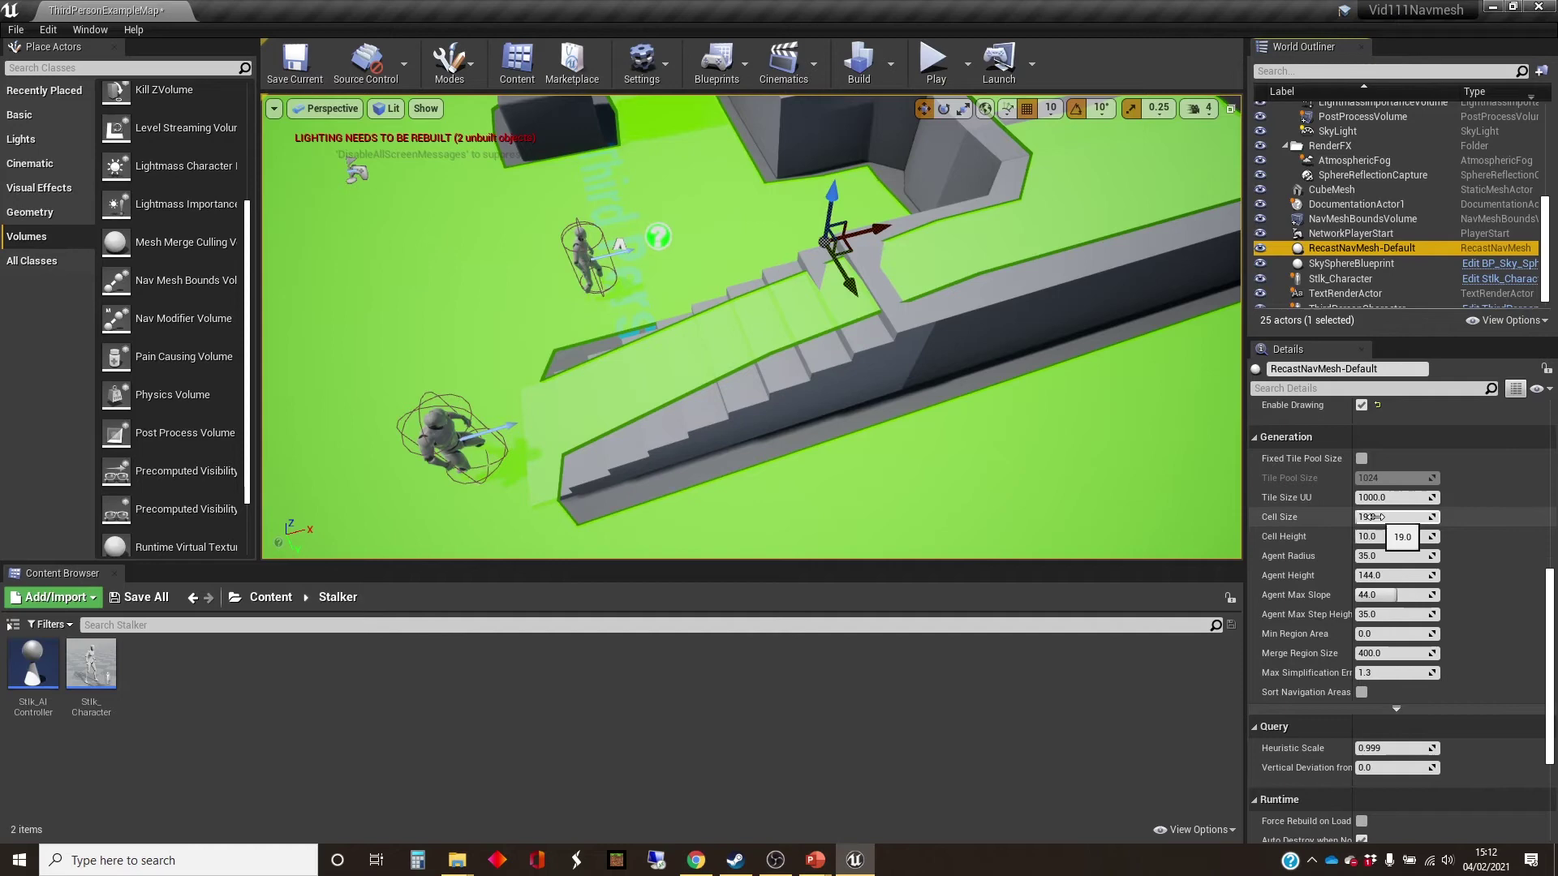
{"action": "left_click", "coordinate": [1375, 517]}
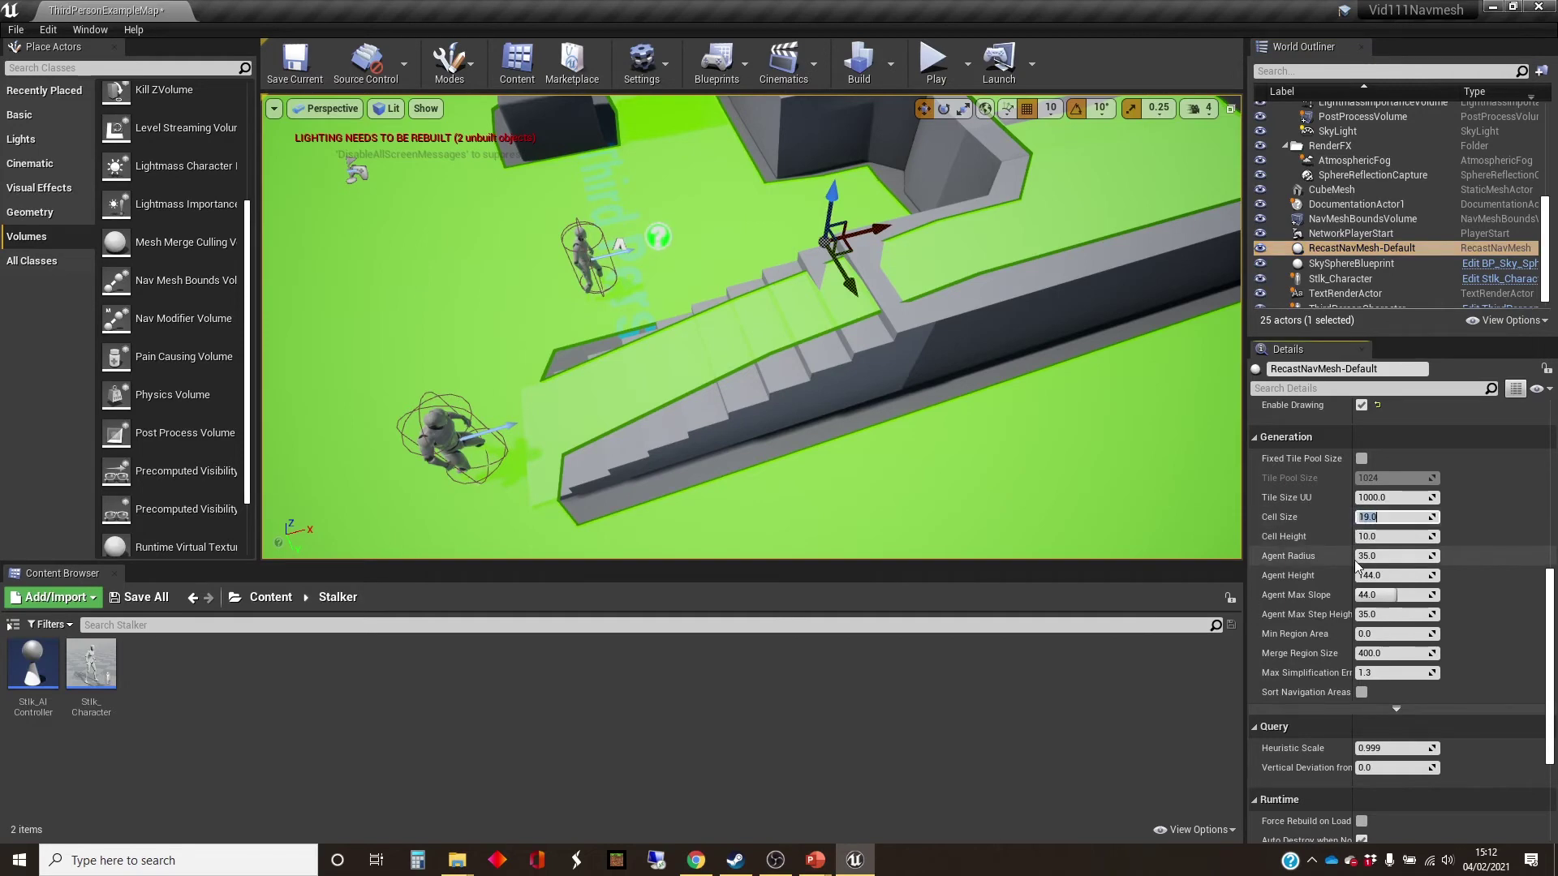
{"action": "key", "text": "Return"}
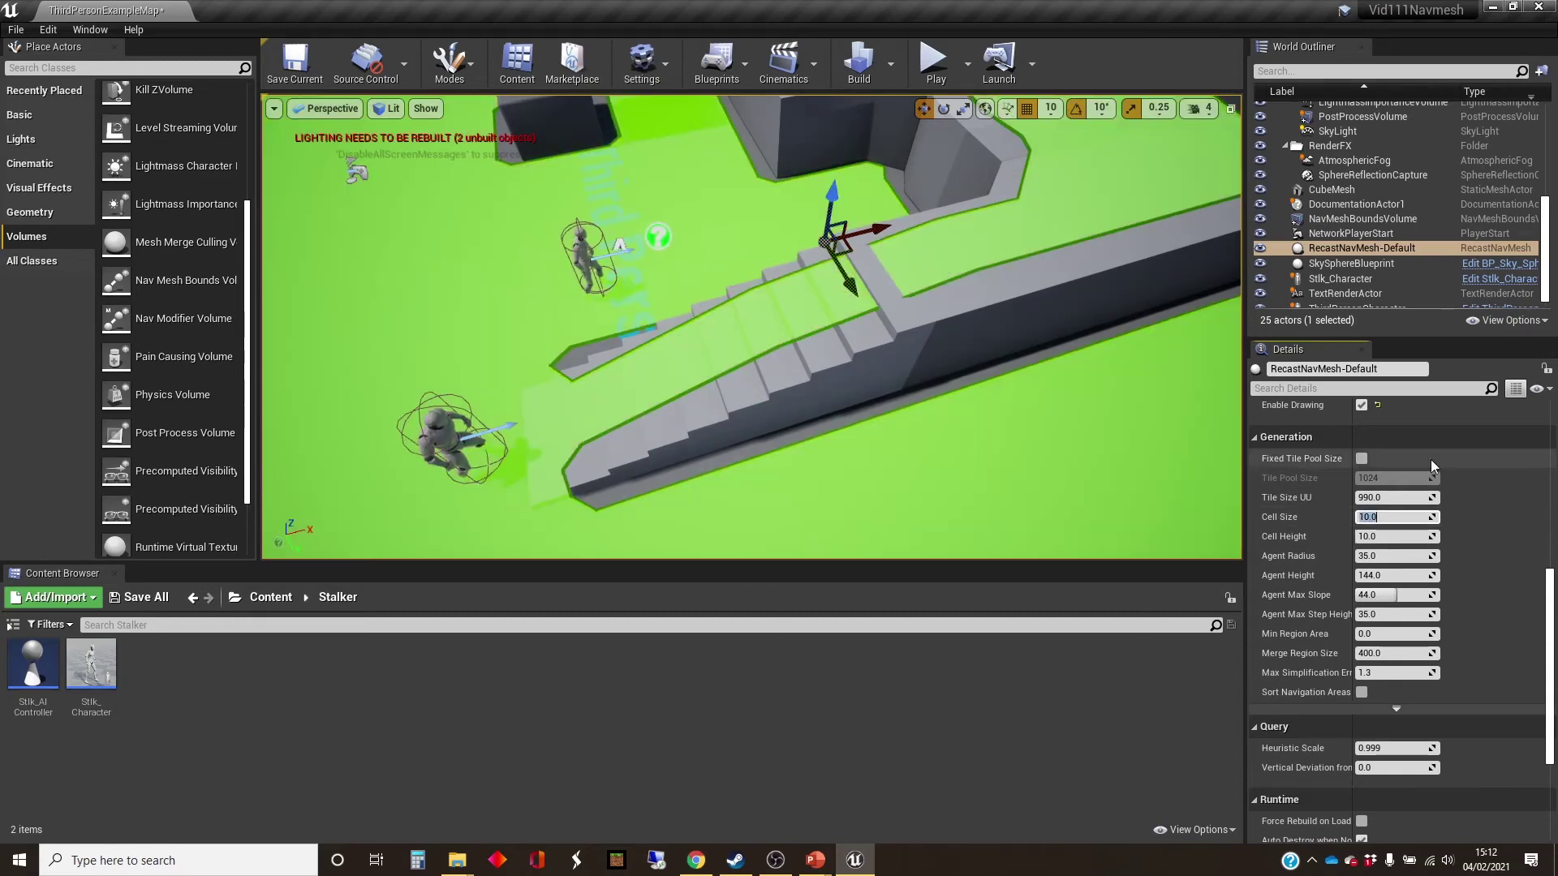
{"action": "right_click_drag", "start_coordinate": [1001, 411], "coordinate": [933, 265]}
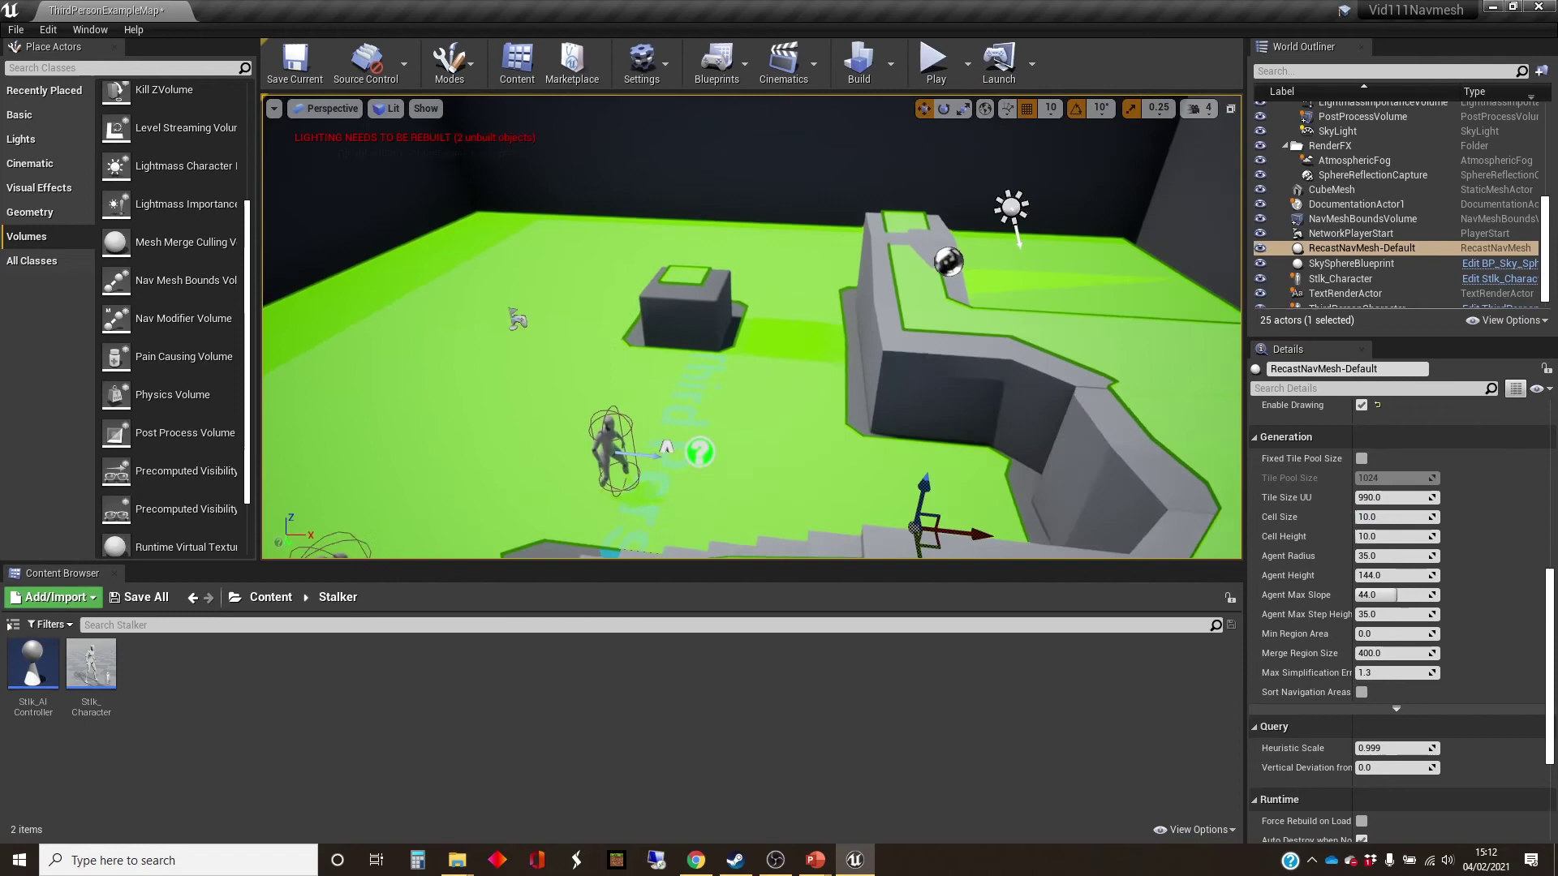
{"action": "right_click_drag", "start_coordinate": [1022, 434], "coordinate": [1022, 435]}
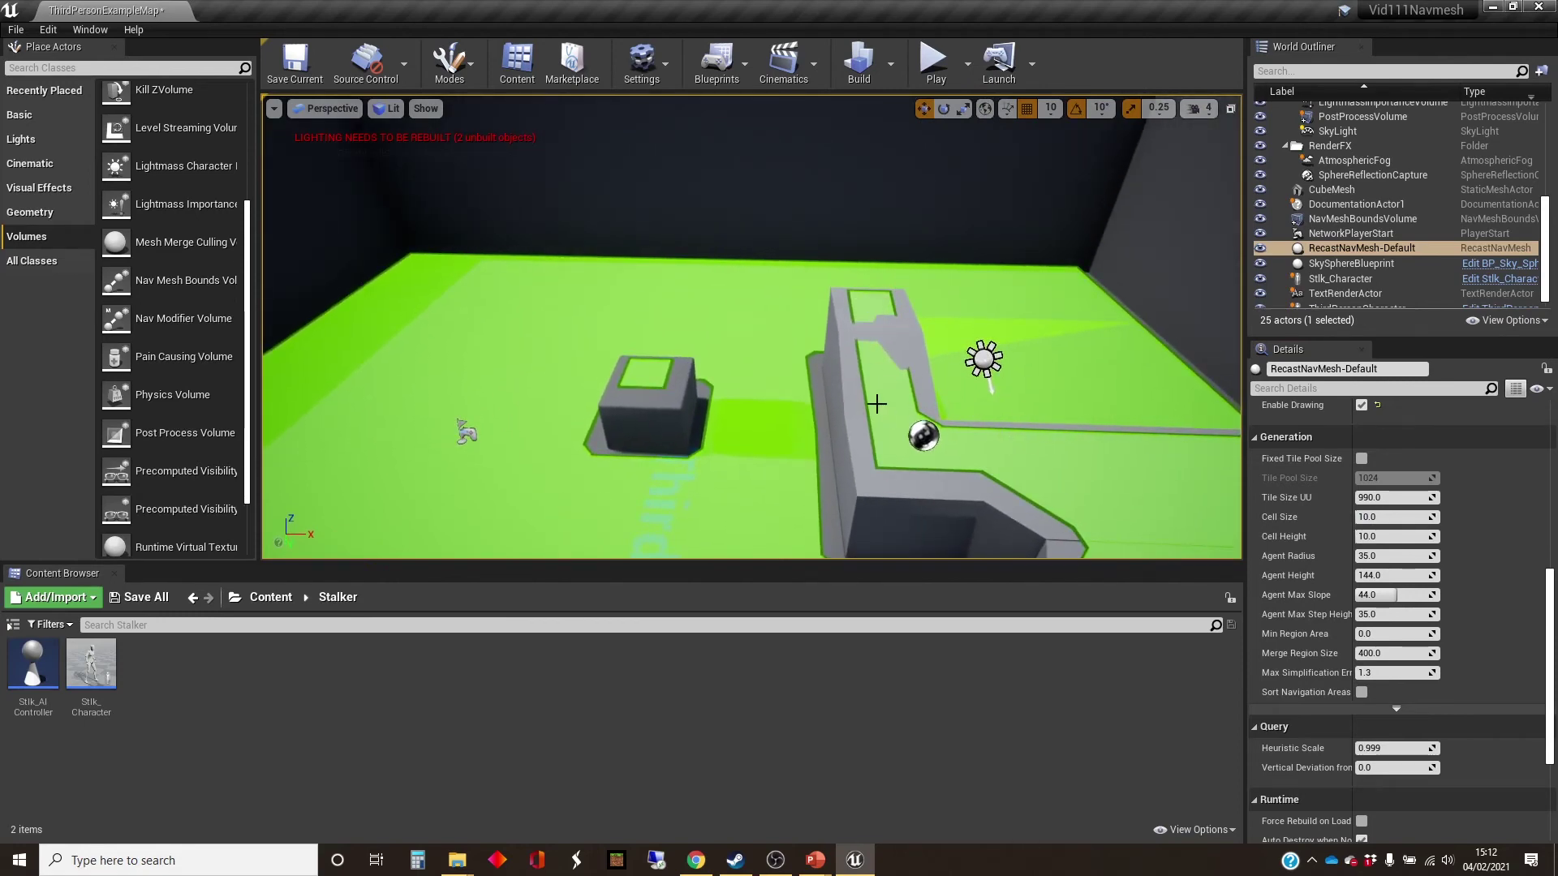
Try Cell Height values of 20 and 60 on the recast nav mesh, and set it to 70
{"action": "right_click_drag", "start_coordinate": [871, 350], "coordinate": [870, 350]}
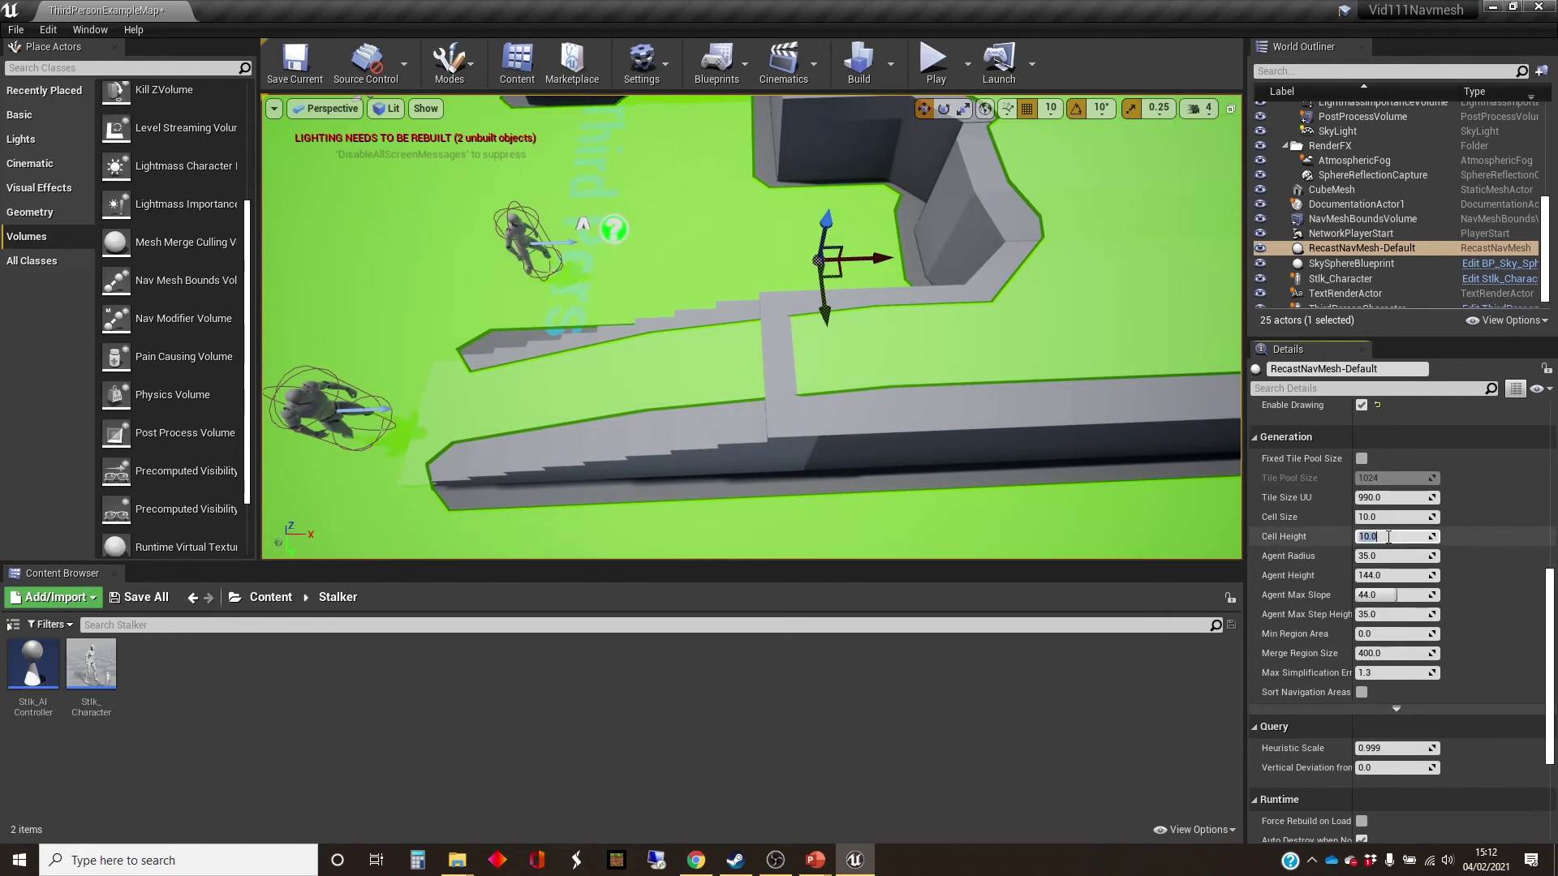
{"action": "mouse_move", "coordinate": [868, 511]}
{"action": "right_mouse_down"}
{"action": "mouse_move", "coordinate": [714, 503]}
{"action": "mouse_move", "coordinate": [819, 479]}
{"action": "mouse_move", "coordinate": [950, 487]}
{"action": "mouse_move", "coordinate": [1006, 471]}
{"action": "mouse_move", "coordinate": [901, 357]}
{"action": "mouse_move", "coordinate": [779, 316]}
{"action": "mouse_move", "coordinate": [867, 510]}
{"action": "mouse_move", "coordinate": [886, 505]}
{"action": "right_mouse_up"}
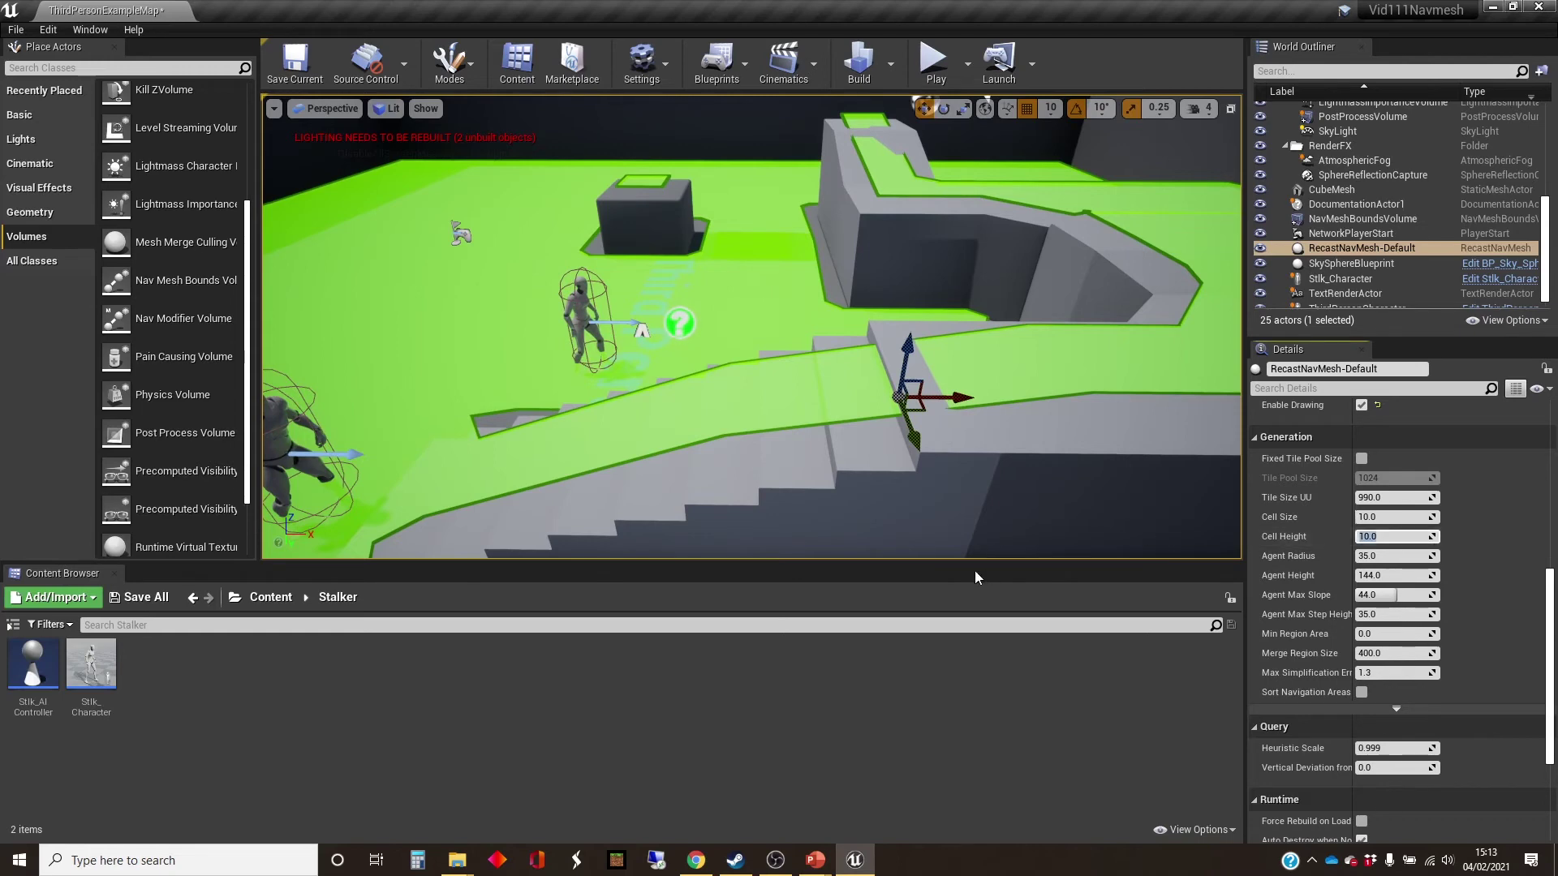
{"action": "type", "text": "0"}
{"action": "key", "text": "Return"}
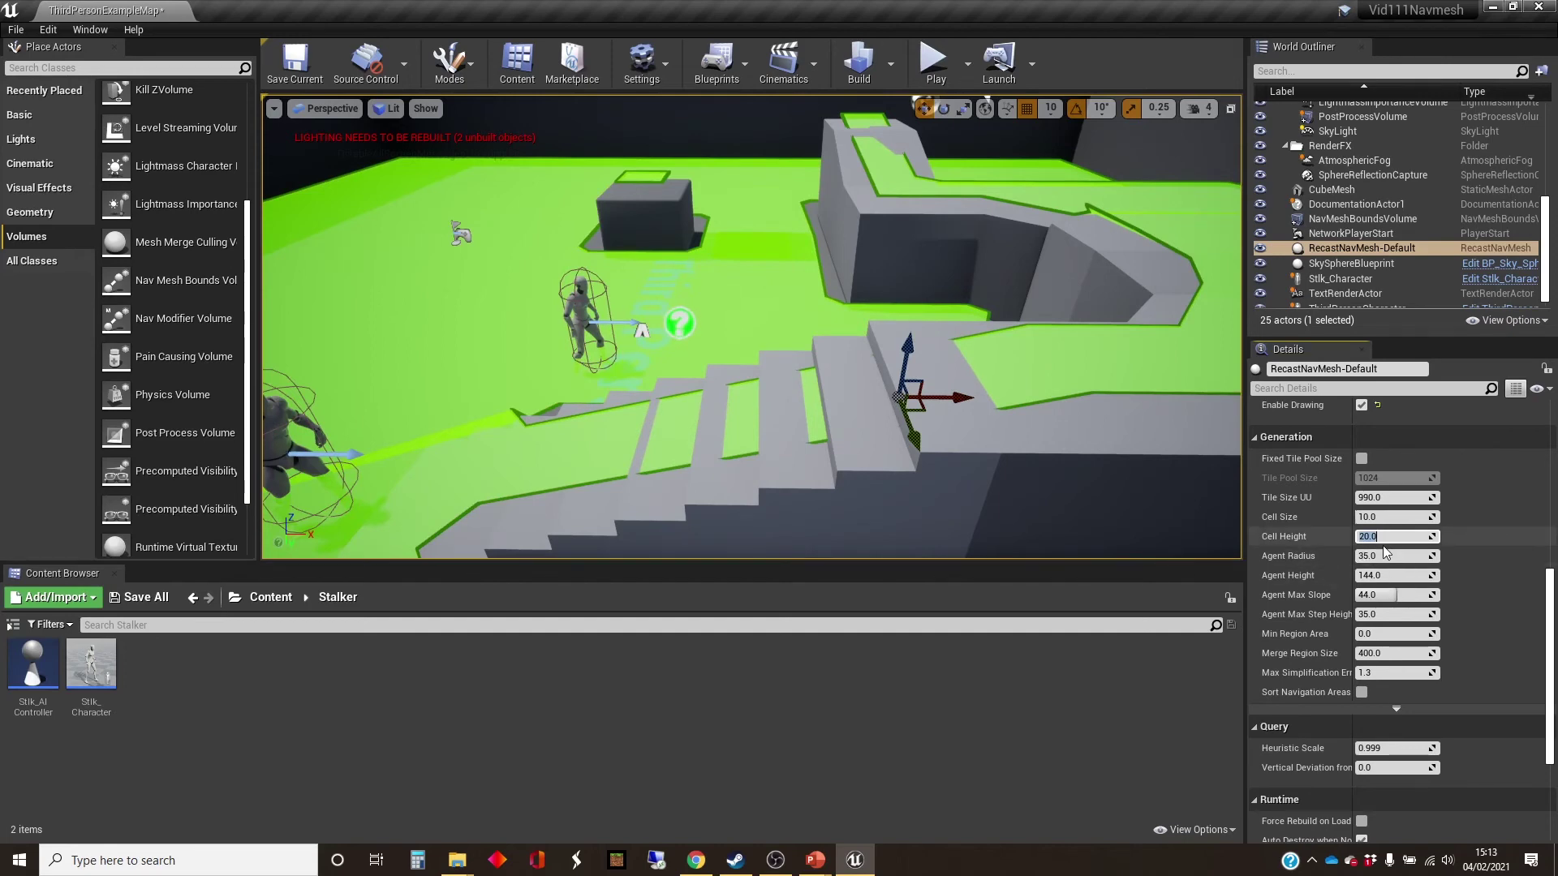
{"action": "type", "text": "60"}
{"action": "key", "text": "Return"}
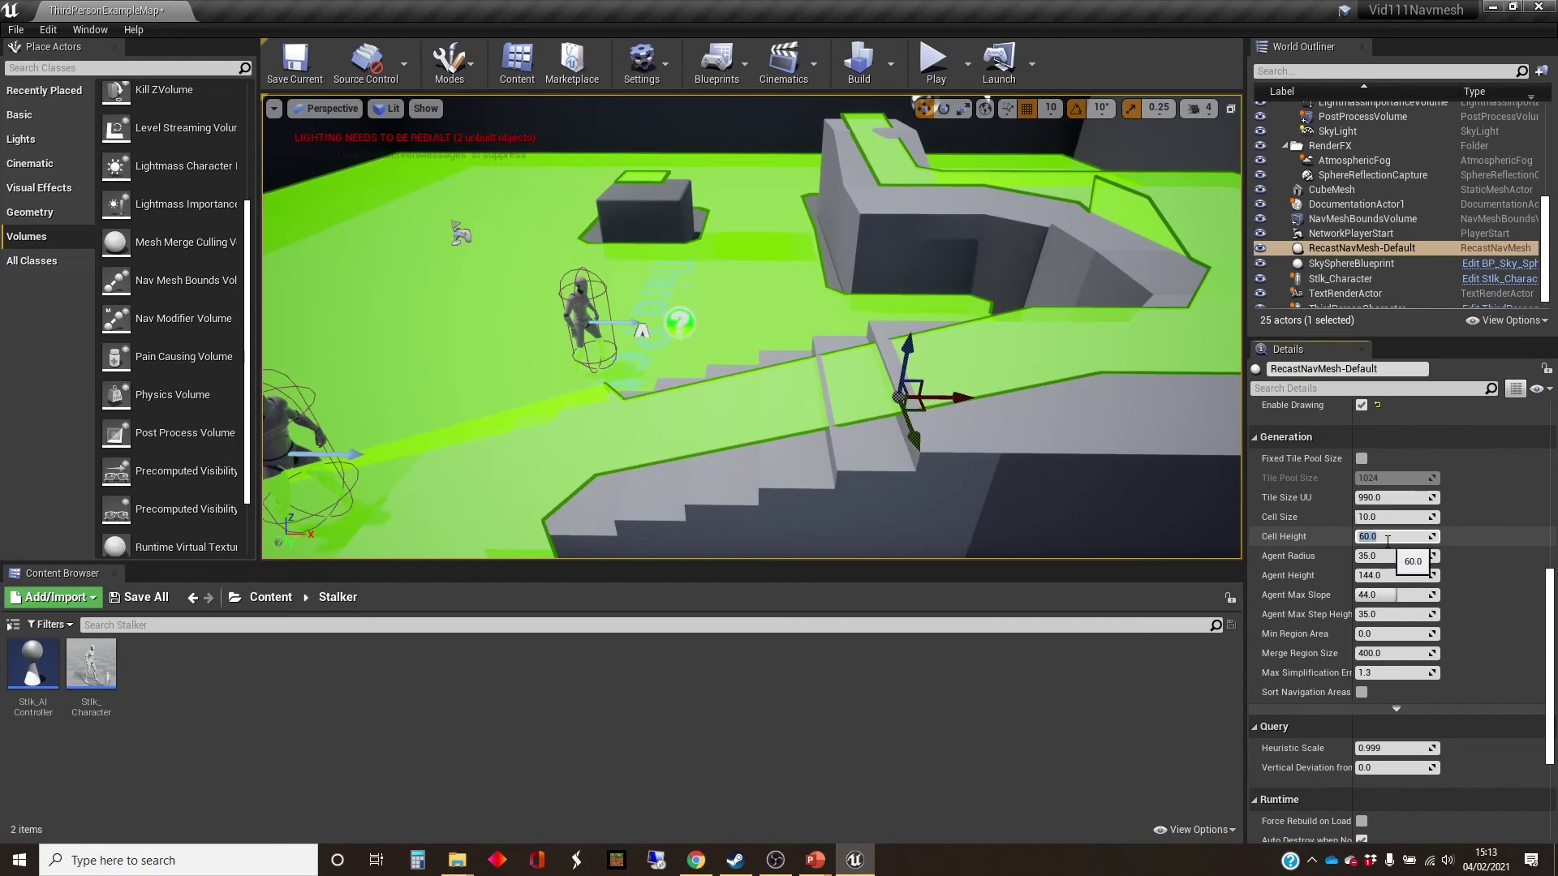
{"action": "key", "text": "Return"}
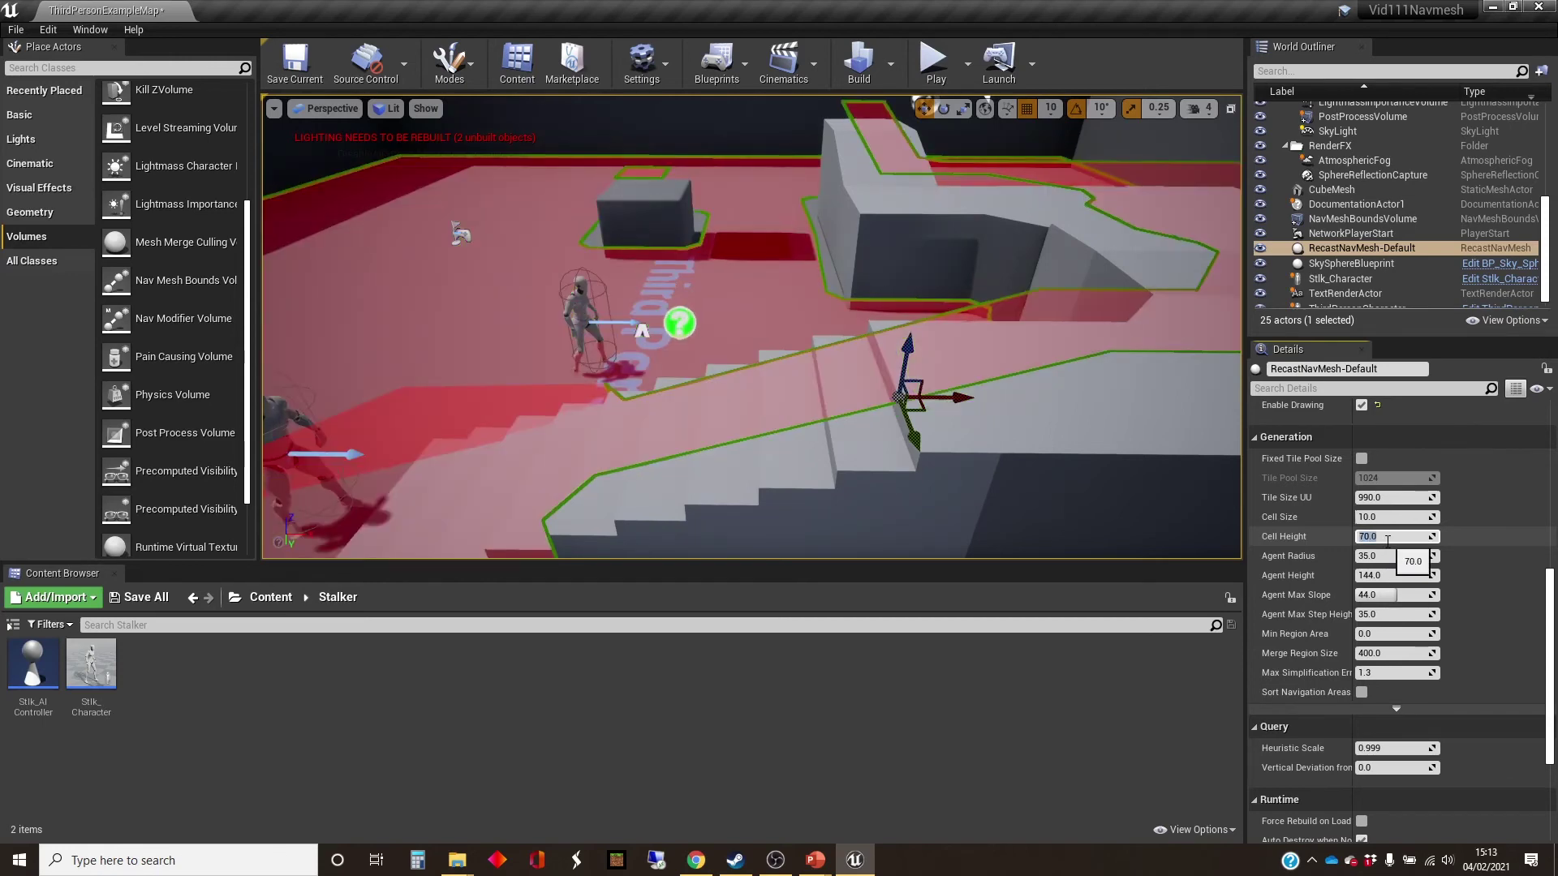
Examine the rebuilt navigation mesh around the foot of the stairs and the two characters
{"action": "scroll", "coordinate": [959, 424], "scroll_direction": "down", "scroll_amount": 5}
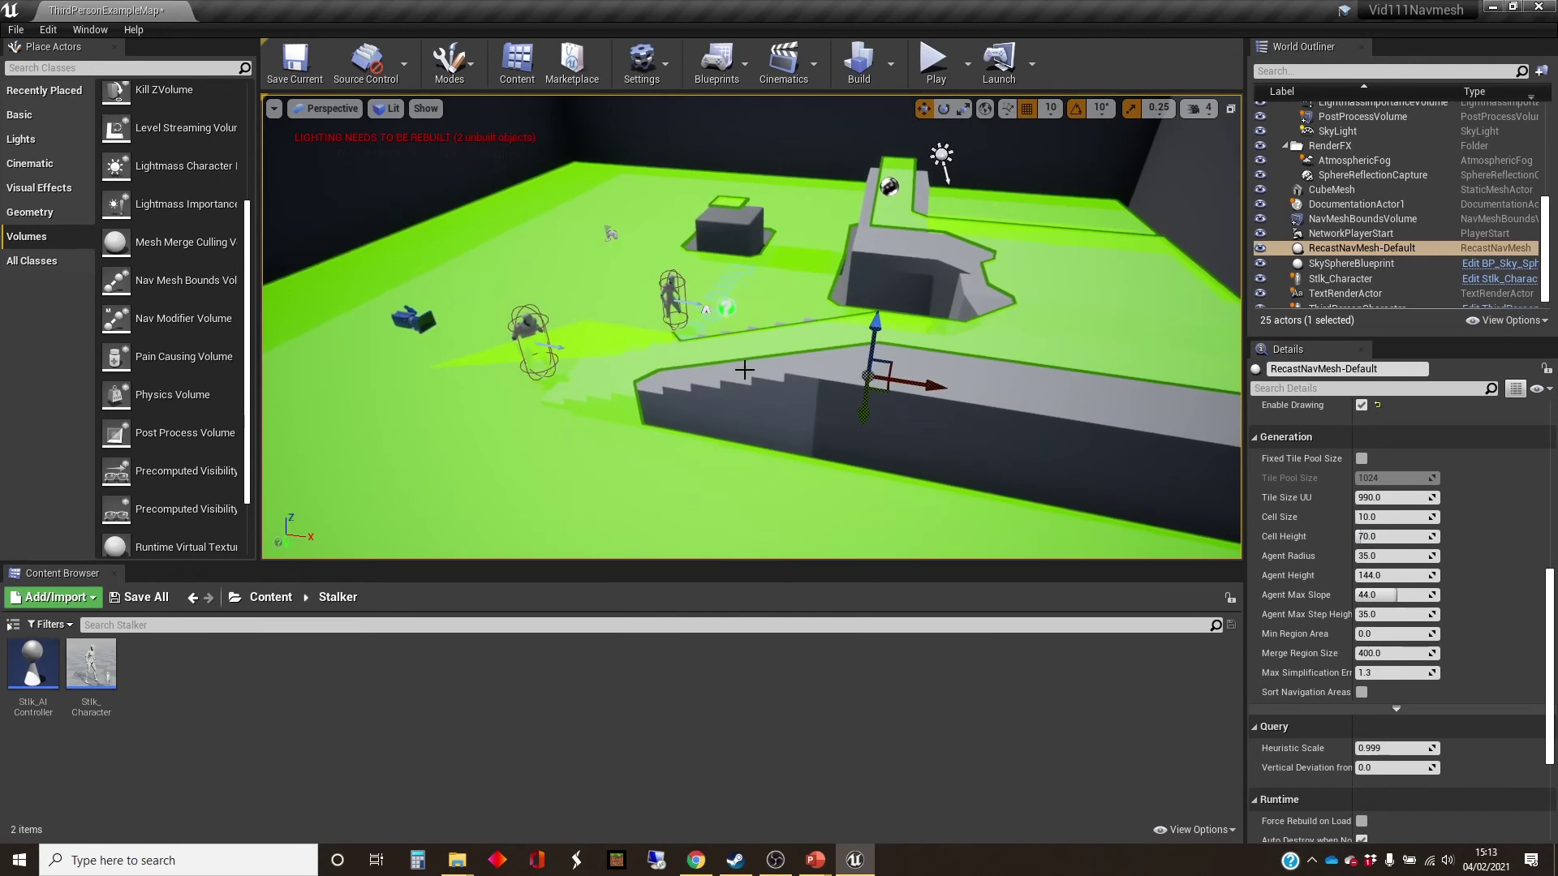
{"action": "key", "text": "w"}
{"action": "right_click_drag", "start_coordinate": [744, 370], "coordinate": [718, 301]}
{"action": "key", "text": "s"}
{"action": "key", "text": "w"}
{"action": "key", "text": "w"}
{"action": "key", "text": "s"}
{"action": "key", "text": "d"}
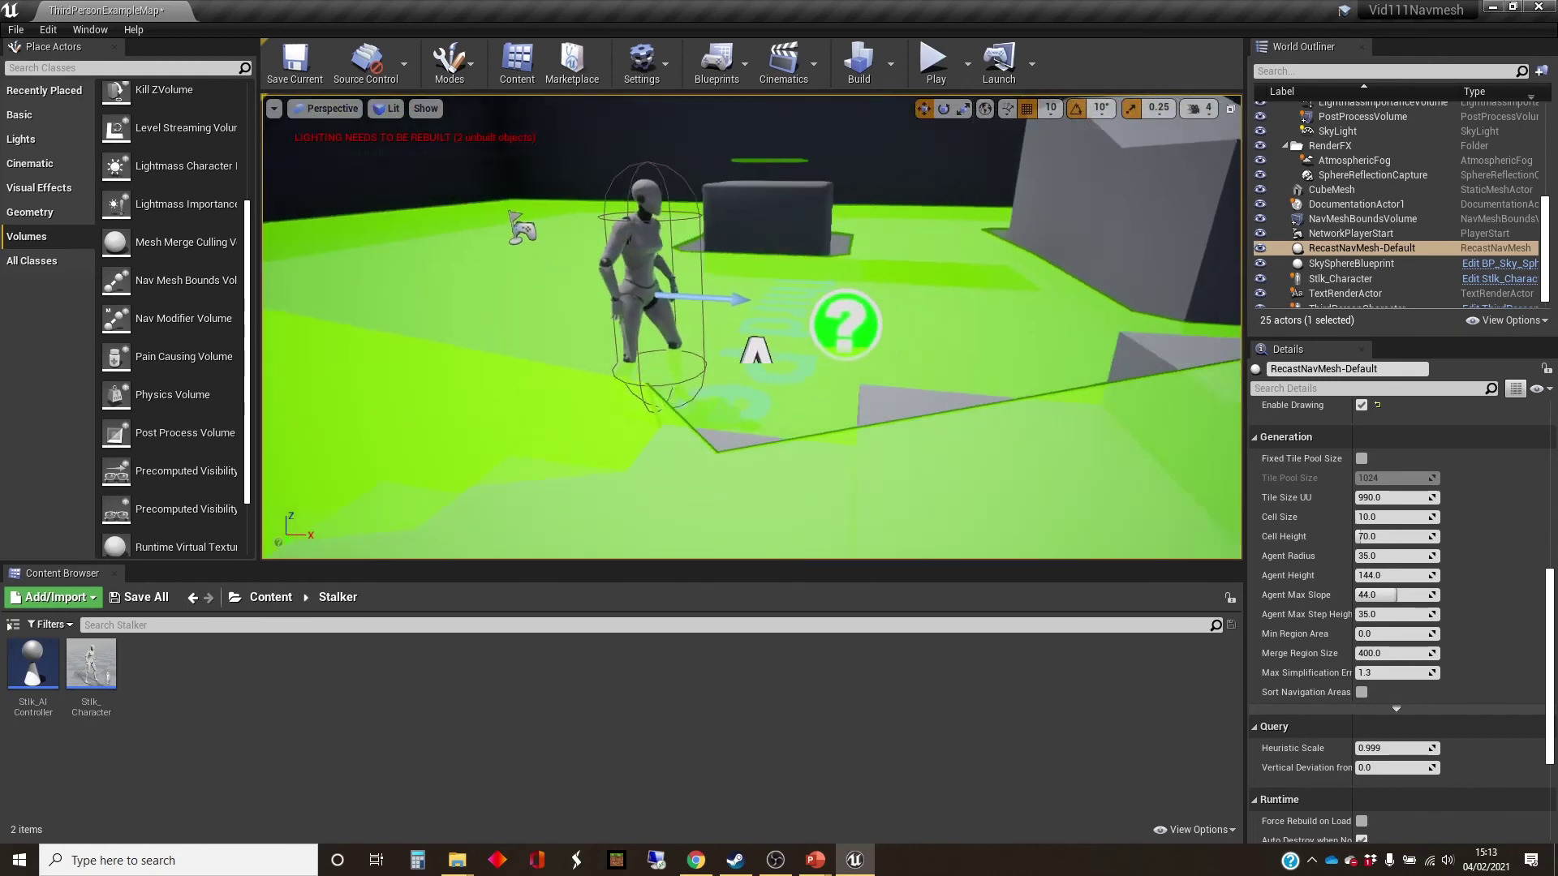
{"action": "left_click_drag", "start_coordinate": [722, 357], "coordinate": [704, 338]}
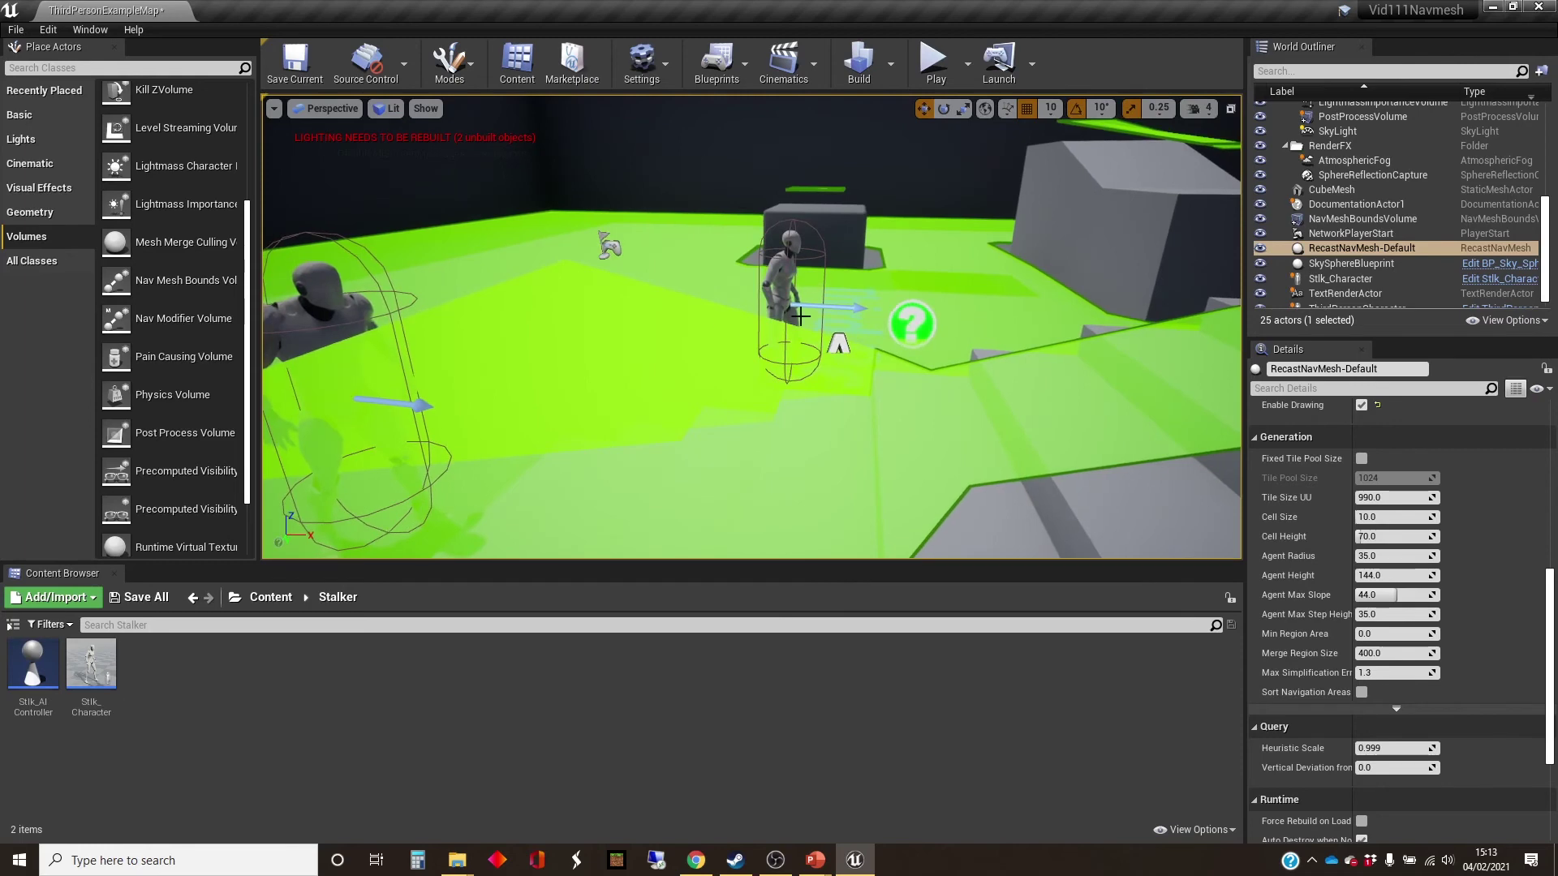
{"action": "key", "text": "a"}
{"action": "right_click_drag", "start_coordinate": [801, 316], "coordinate": [730, 353]}
{"action": "key", "text": "s"}
{"action": "key", "text": "w"}
{"action": "key", "text": "s"}
{"action": "key", "text": "w"}
{"action": "key", "text": "w"}
{"action": "key", "text": "s"}
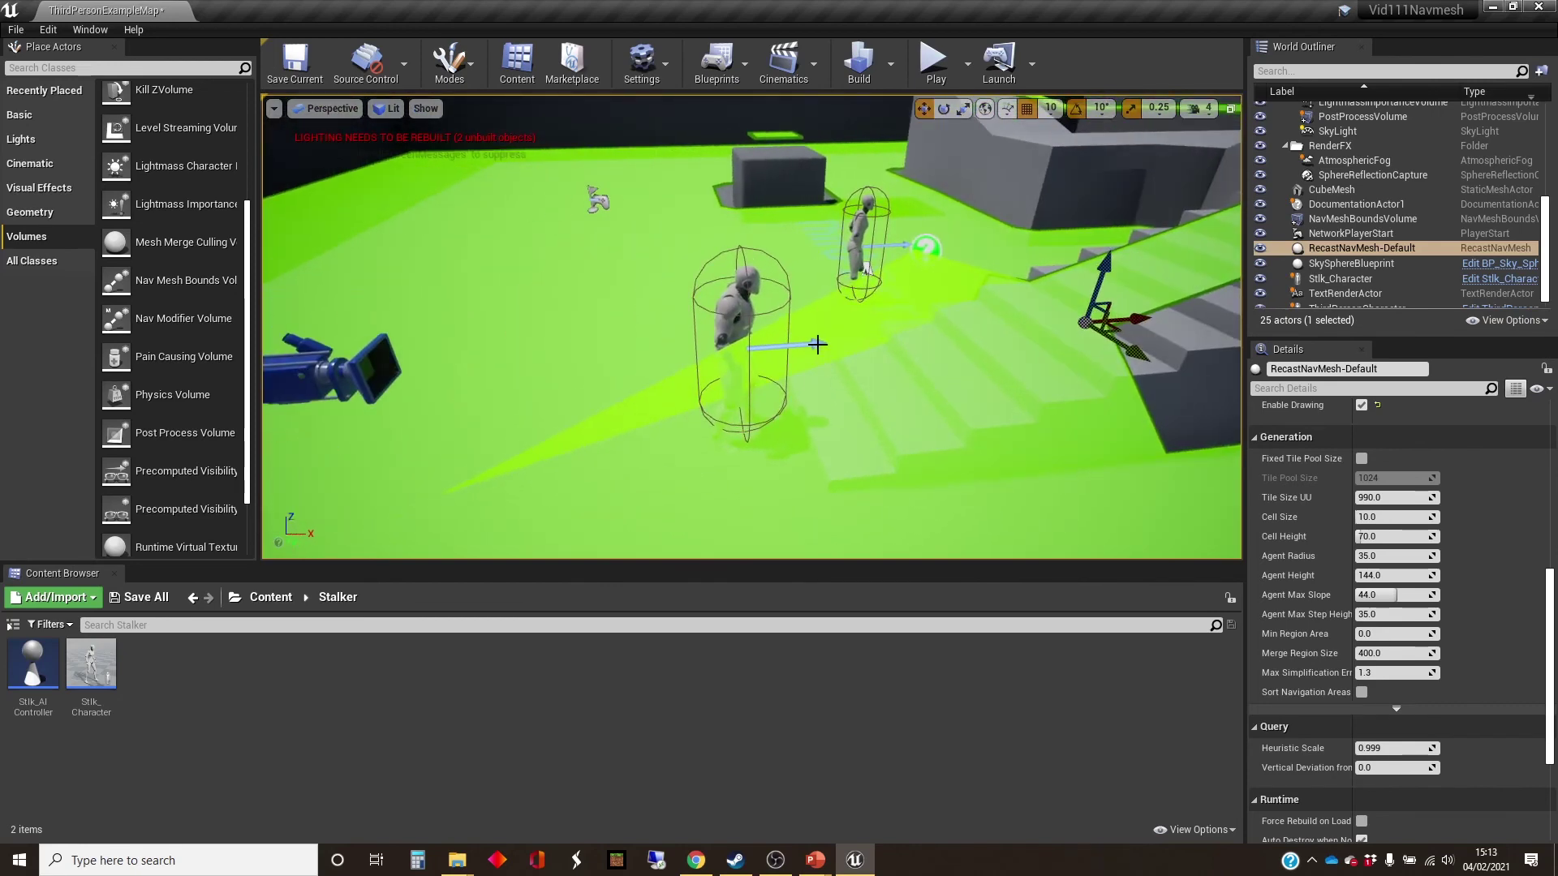
Move the ThirdPersonCharacter along the X axis, farther away from the foot of the stairs
{"action": "right_click_drag", "start_coordinate": [835, 342], "coordinate": [816, 342]}
{"action": "left_click", "coordinate": [748, 316]}
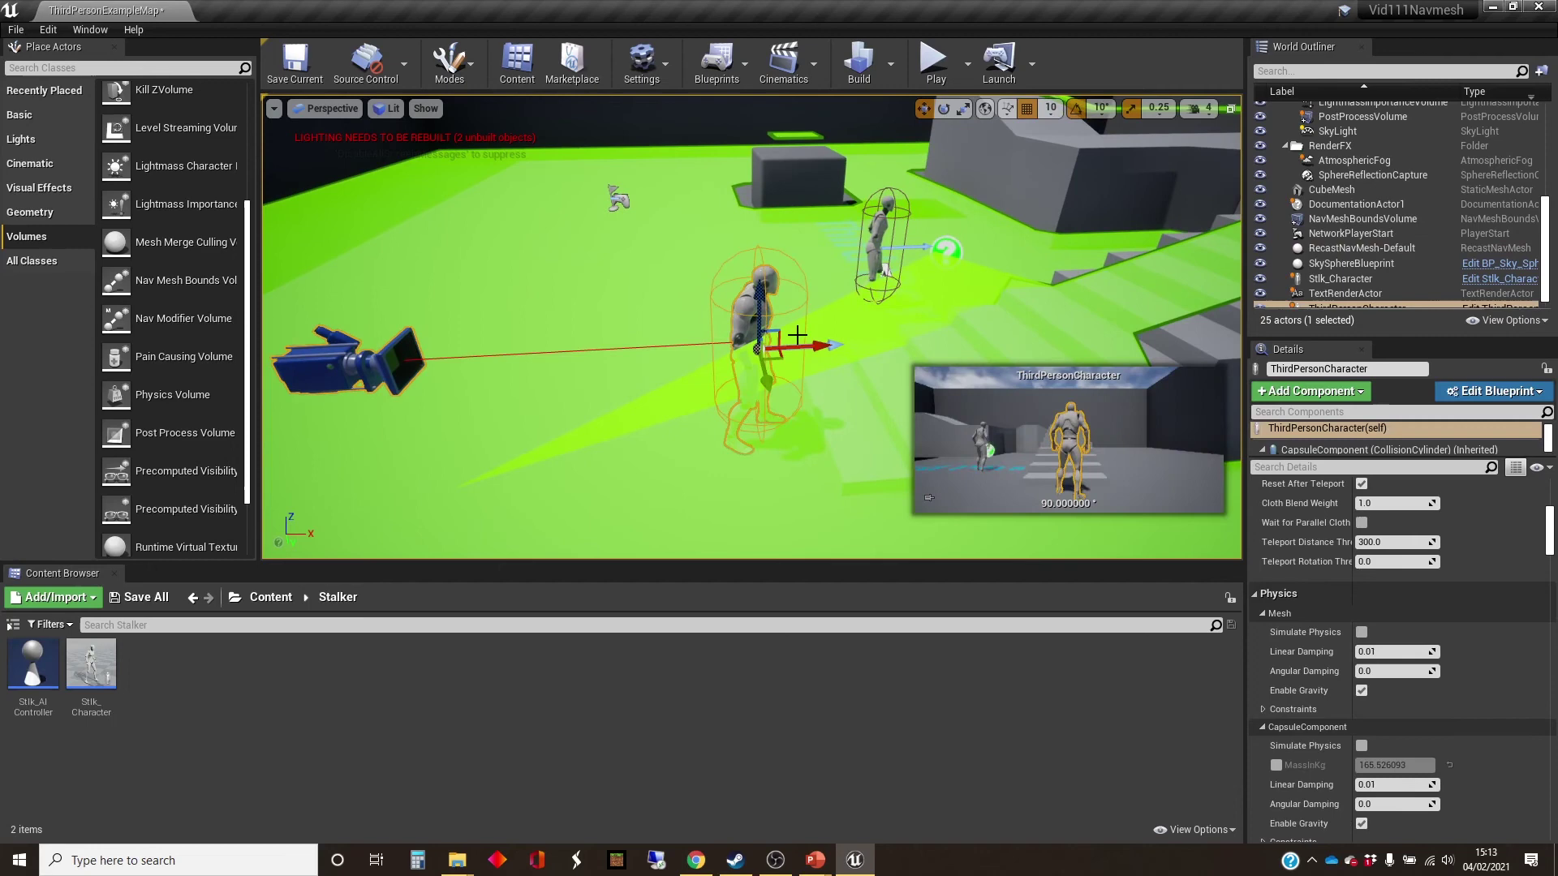
{"action": "left_click_drag", "start_coordinate": [823, 350], "coordinate": [642, 386]}
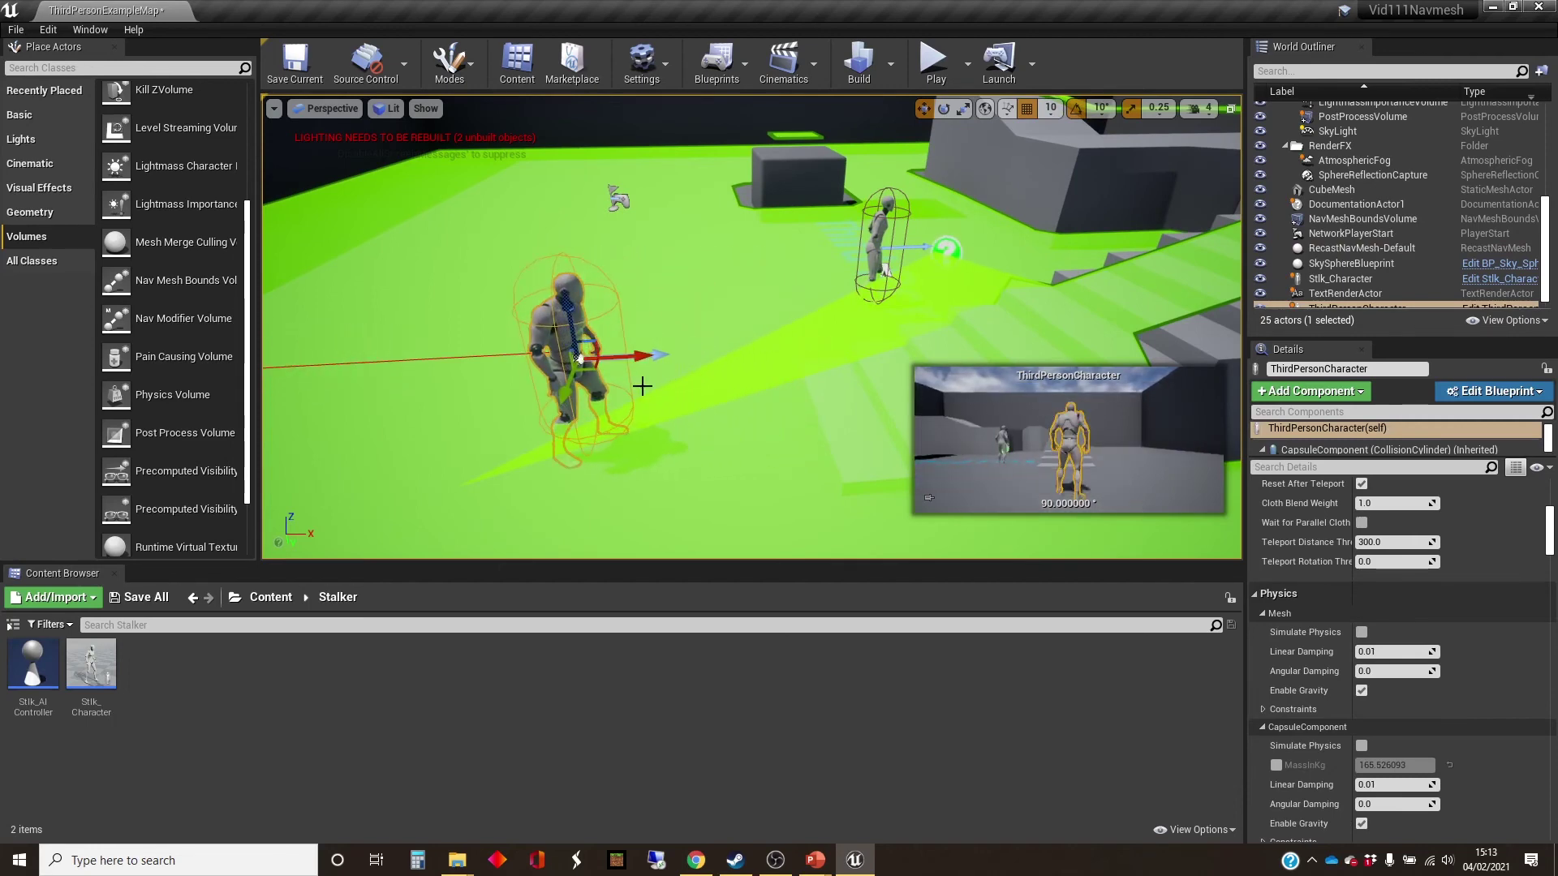
{"action": "right_click_drag", "start_coordinate": [642, 386], "coordinate": [767, 300]}
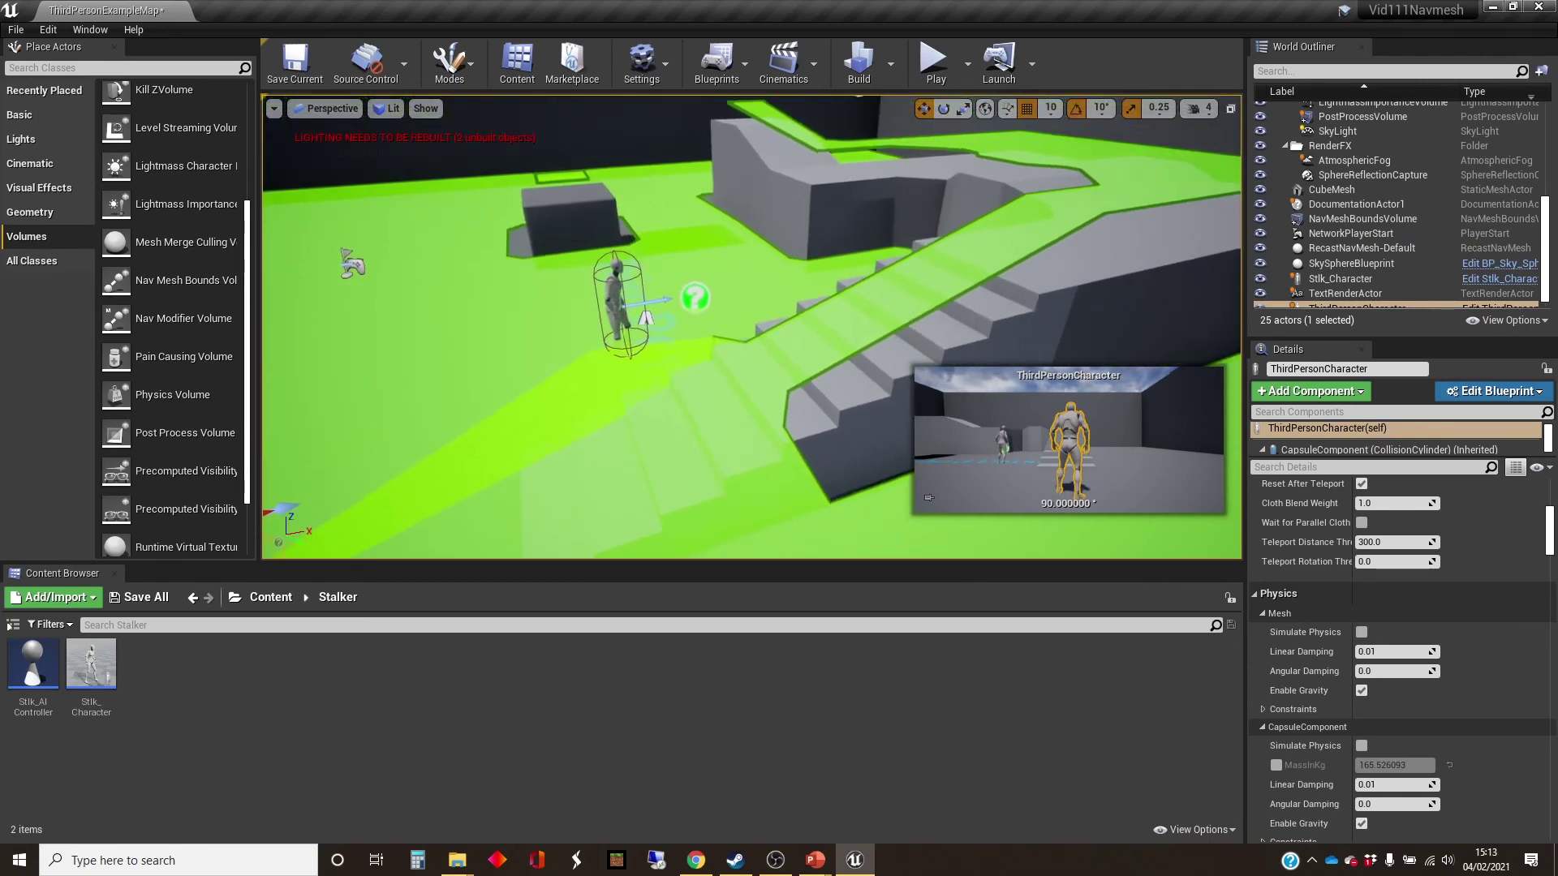
{"action": "left_click_drag", "start_coordinate": [767, 401], "coordinate": [841, 435]}
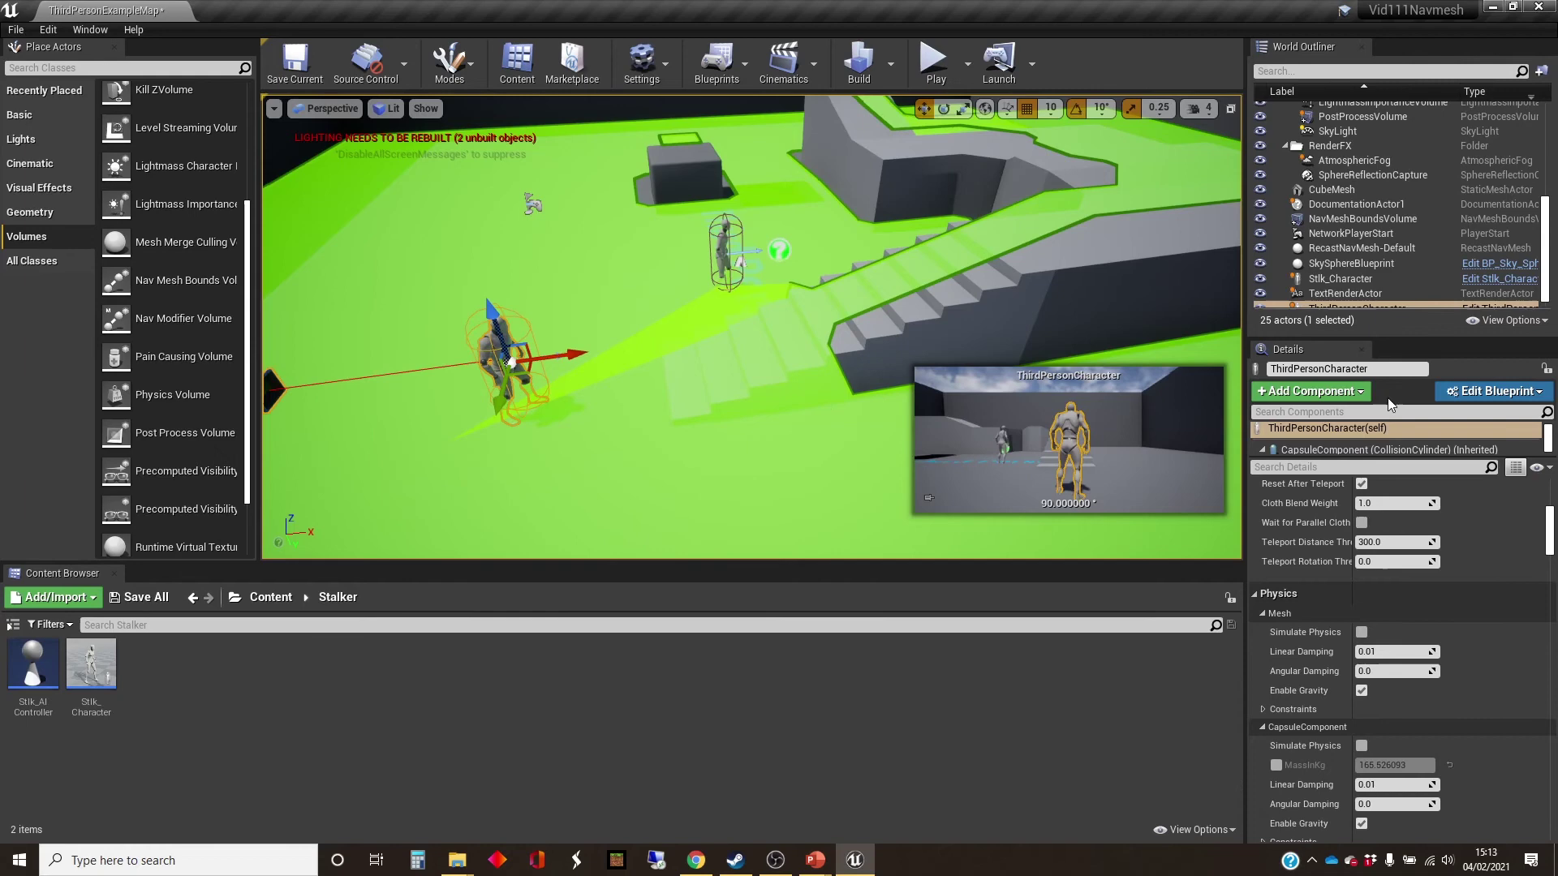
Set the Cell Size of RecastNavMesh-Default to 15
{"action": "scroll", "coordinate": [1380, 256], "scroll_direction": "down", "scroll_amount": 1}
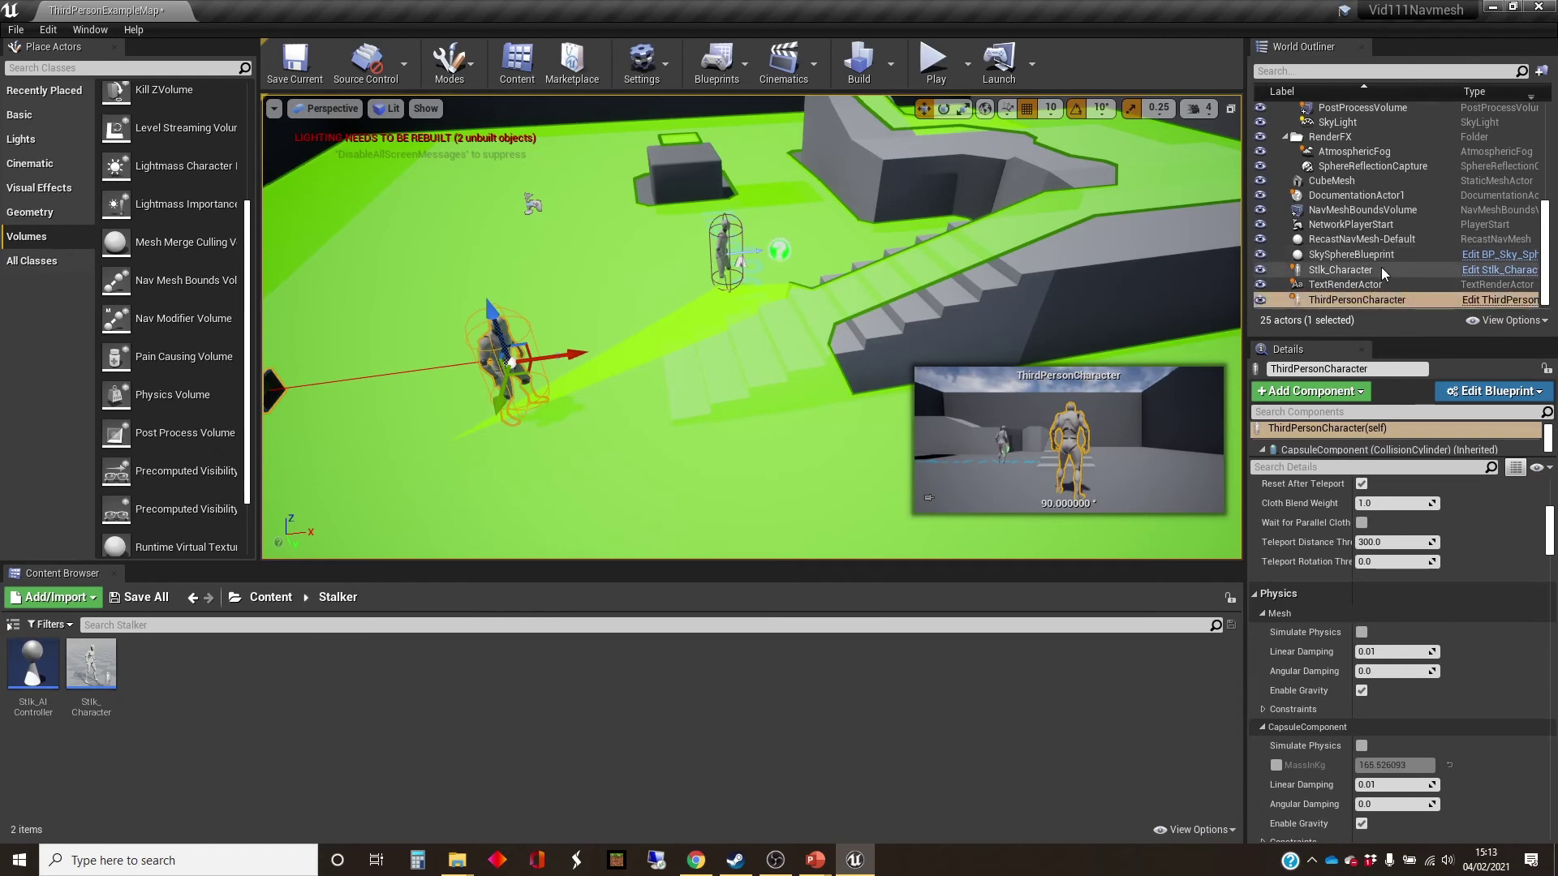
{"action": "left_click", "coordinate": [1373, 243]}
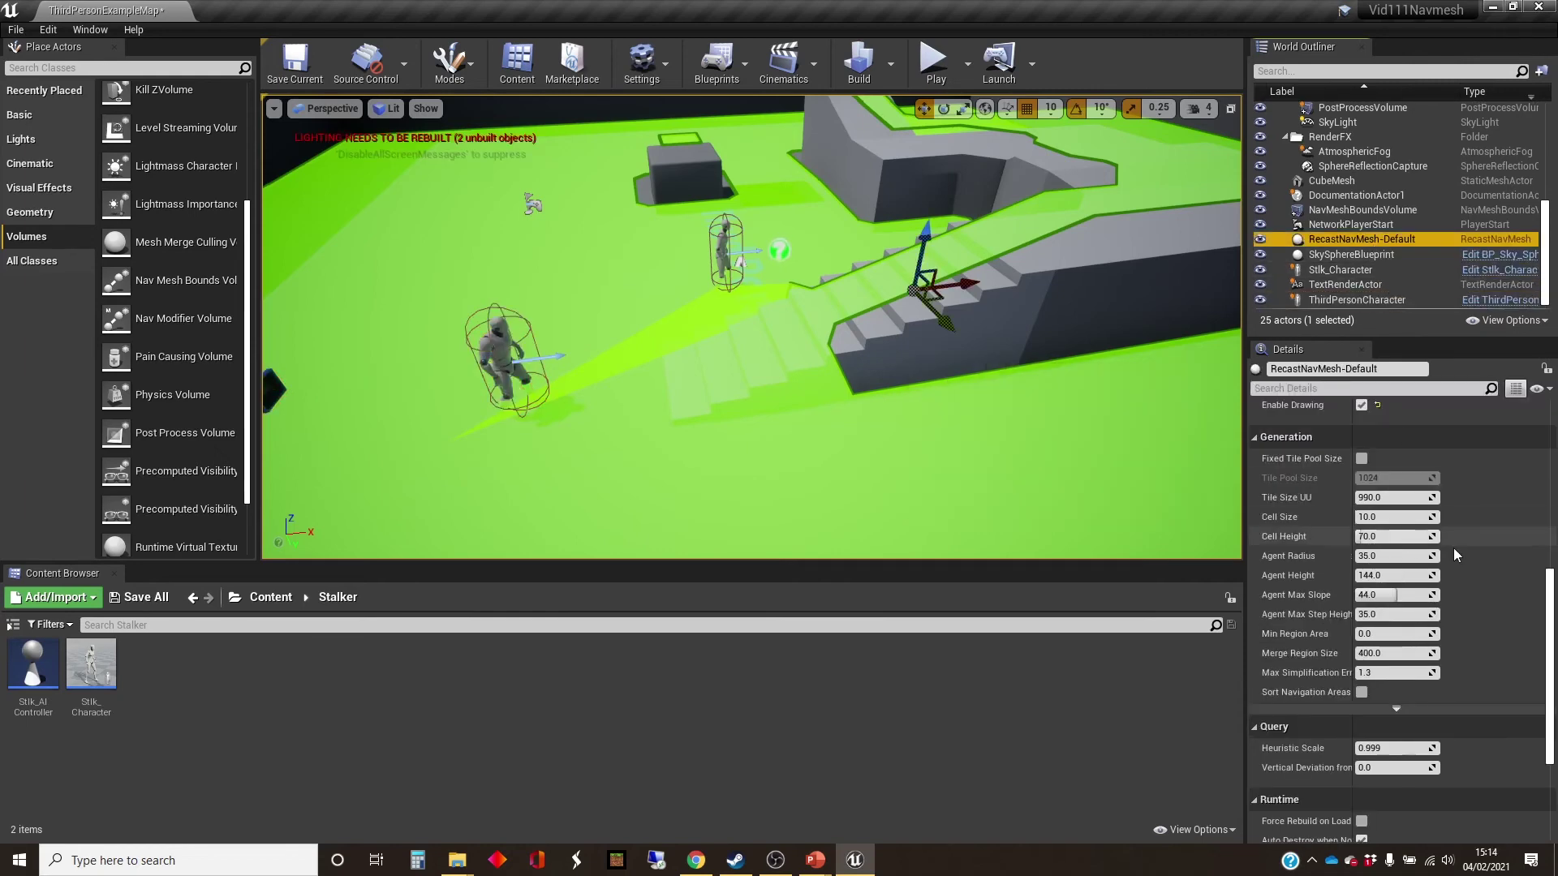
{"action": "left_click", "coordinate": [1376, 516]}
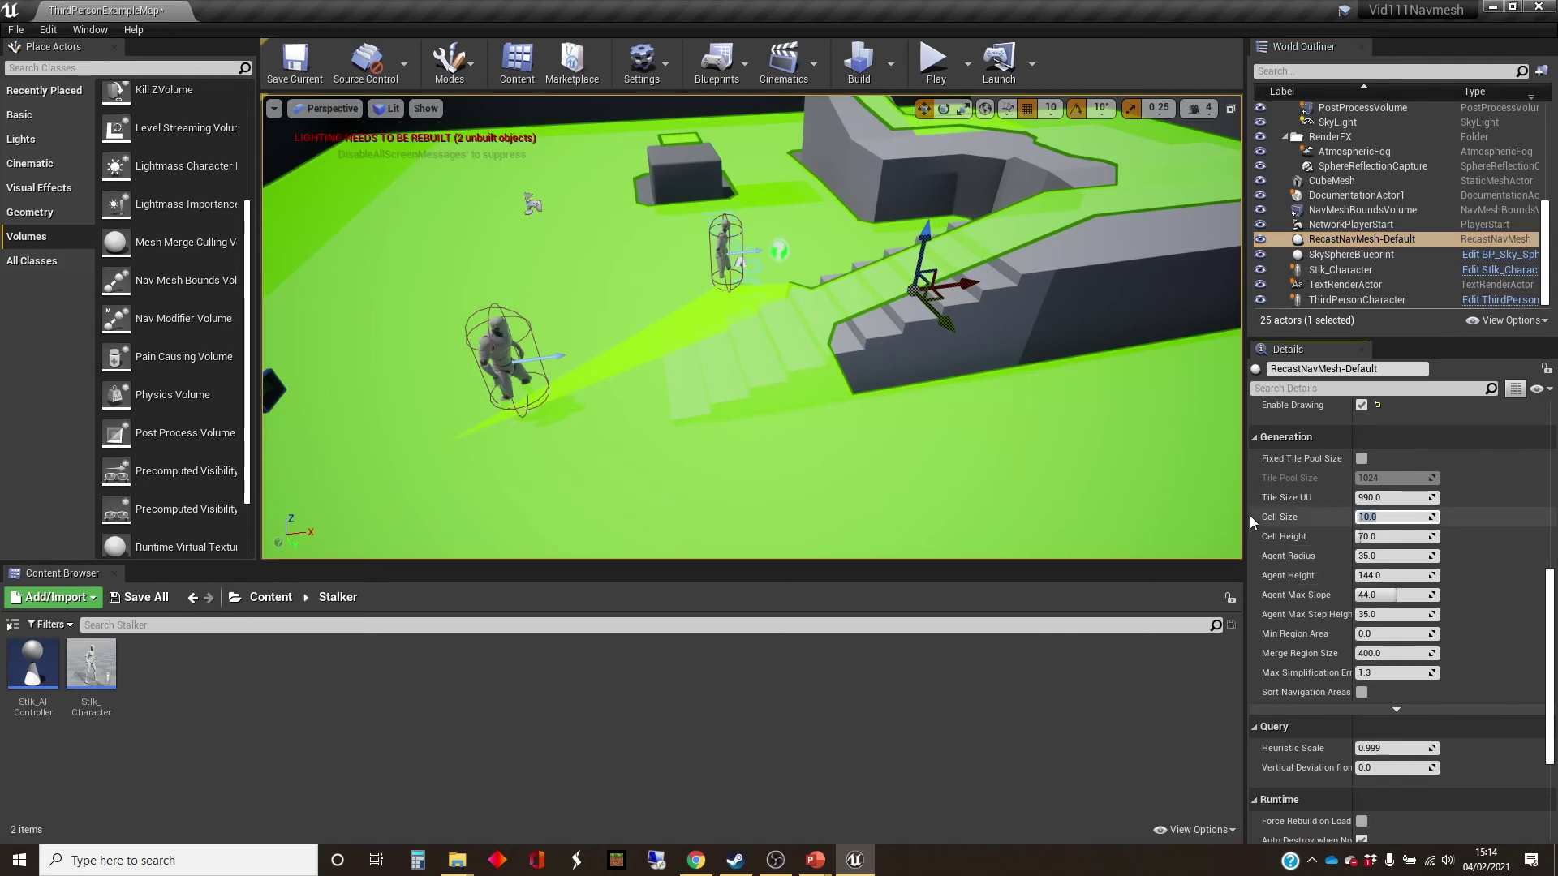
{"action": "type", "text": "15"}
{"action": "key", "text": "Return"}
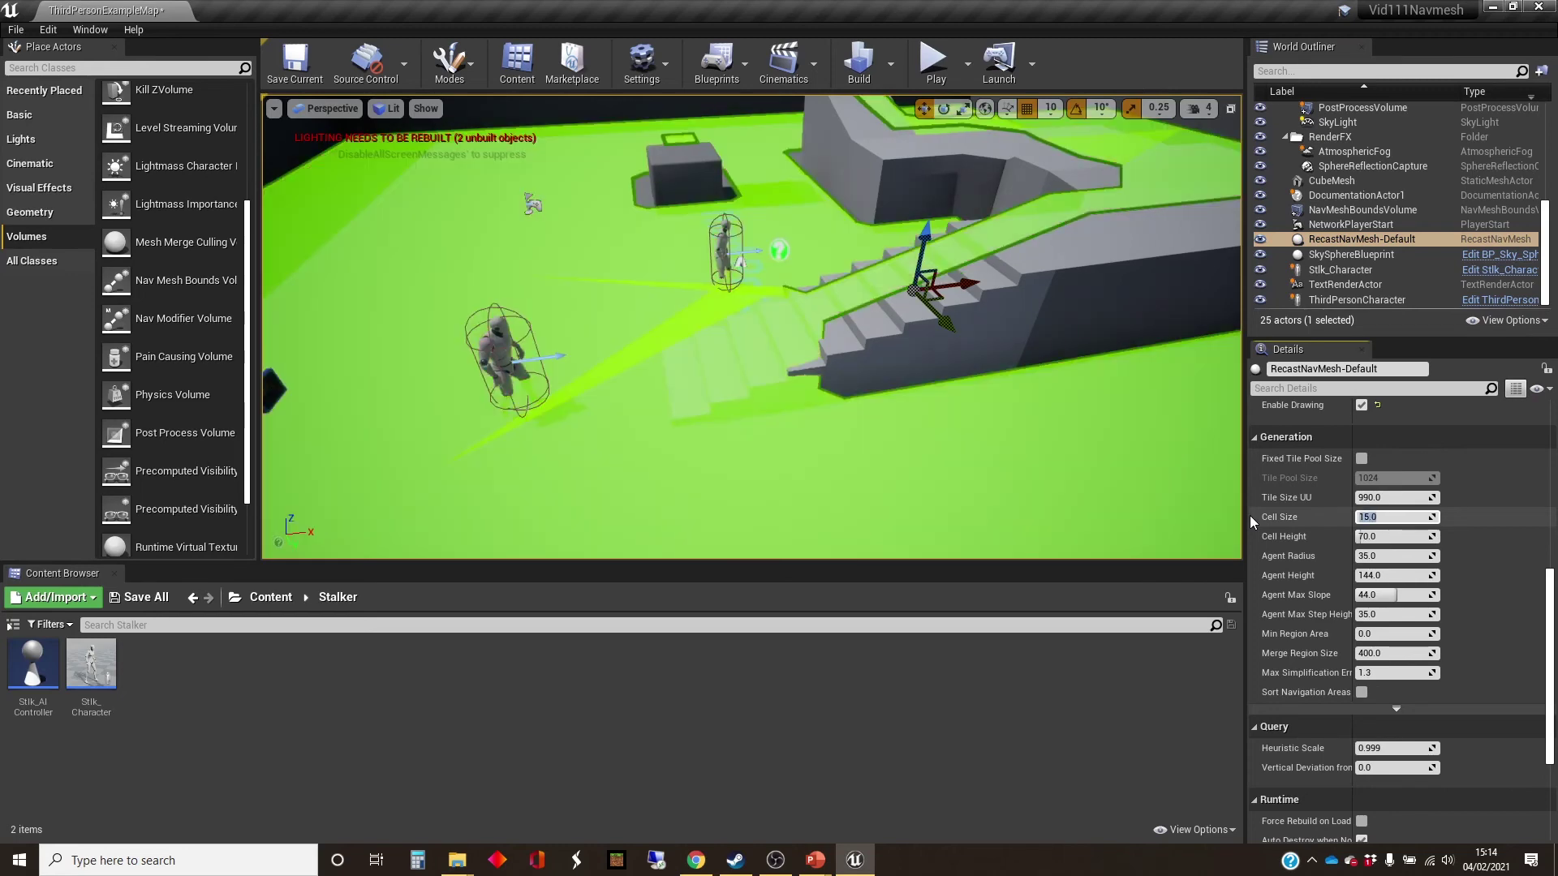
Set the Cell Height of RecastNavMesh-Default to 60
{"action": "right_click_drag", "start_coordinate": [1066, 455], "coordinate": [965, 458]}
{"action": "key", "text": "w"}
{"action": "key", "text": "d"}
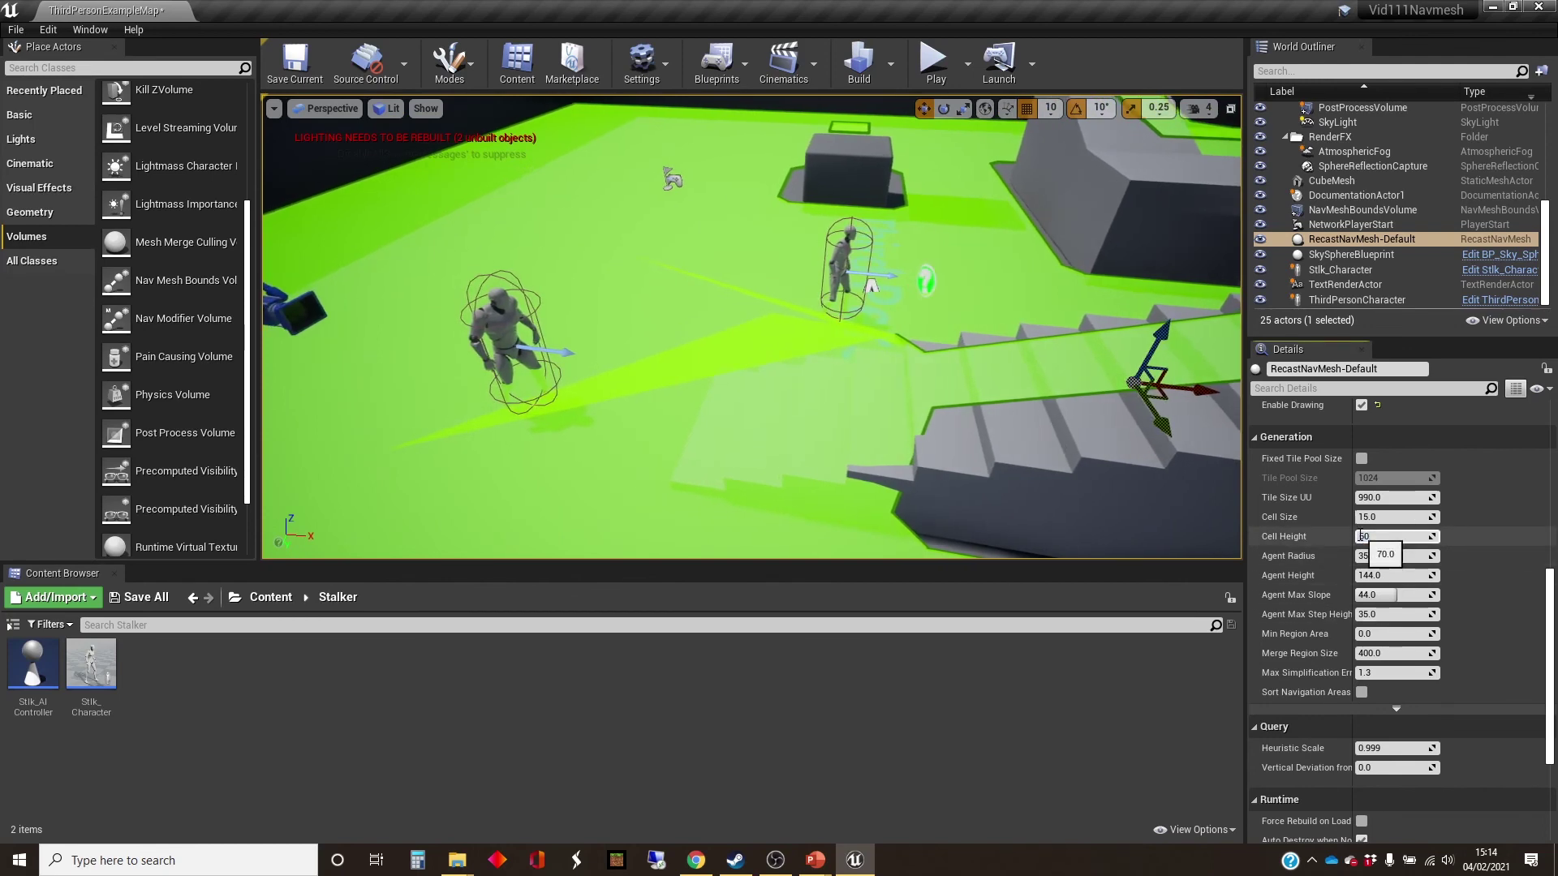
{"action": "key", "text": "Return"}
{"action": "key", "text": "d"}
{"action": "mouse_move", "coordinate": [1136, 438]}
{"action": "right_mouse_down"}
{"action": "mouse_move", "coordinate": [1217, 438]}
{"action": "mouse_move", "coordinate": [1109, 422]}
{"action": "mouse_move", "coordinate": [1144, 423]}
{"action": "right_mouse_up"}
{"action": "key", "text": "s"}
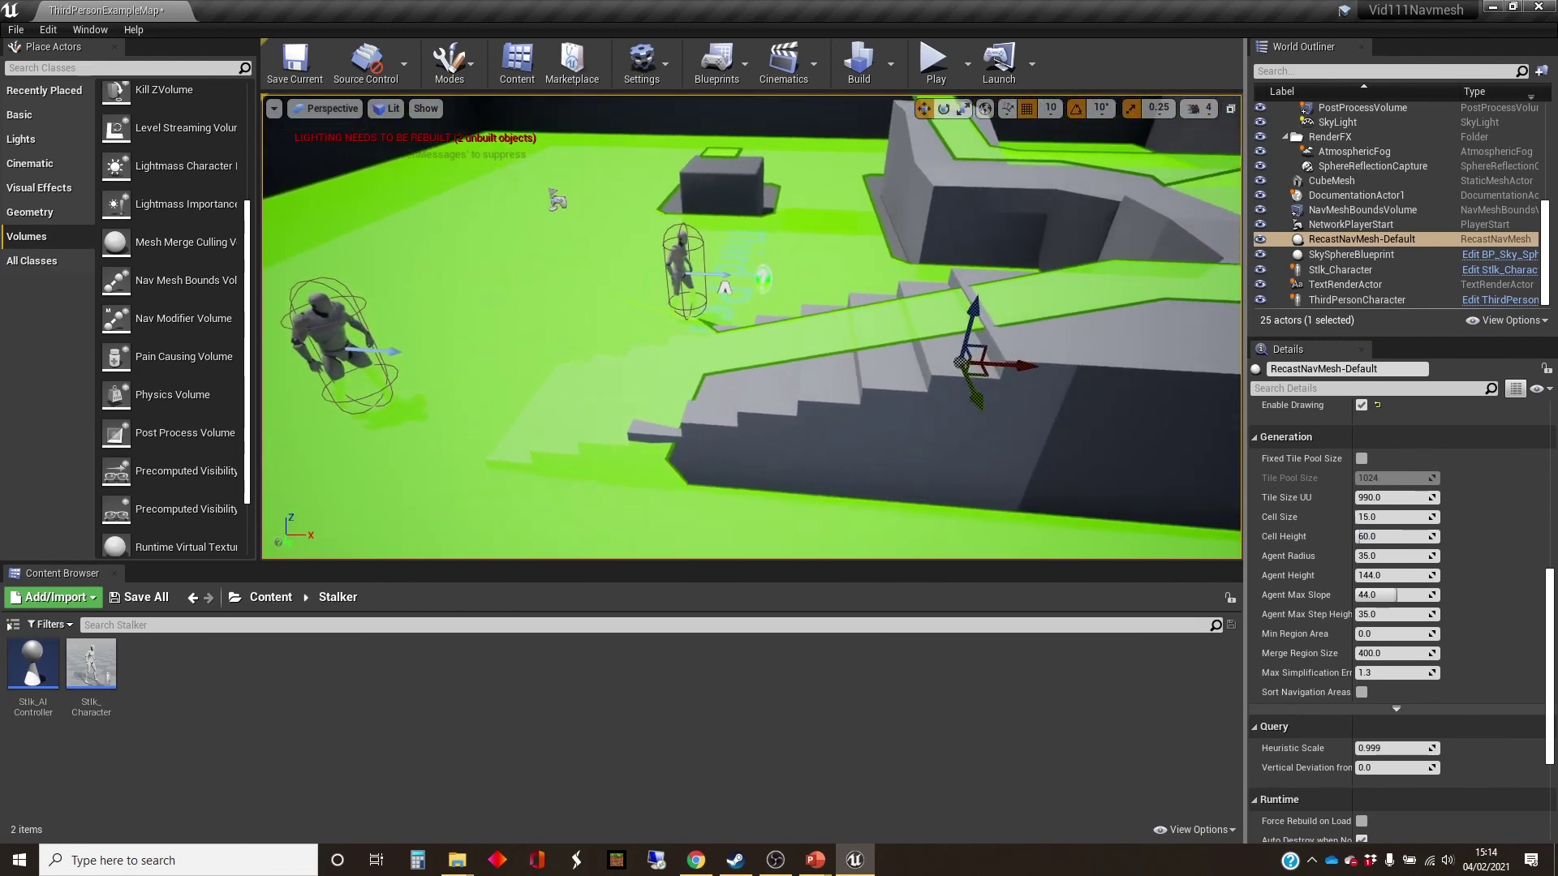
Scale the Linear_Stair_StaticMesh up along the X axis to give the staircase longer, shallower steps
{"action": "left_click", "coordinate": [827, 424]}
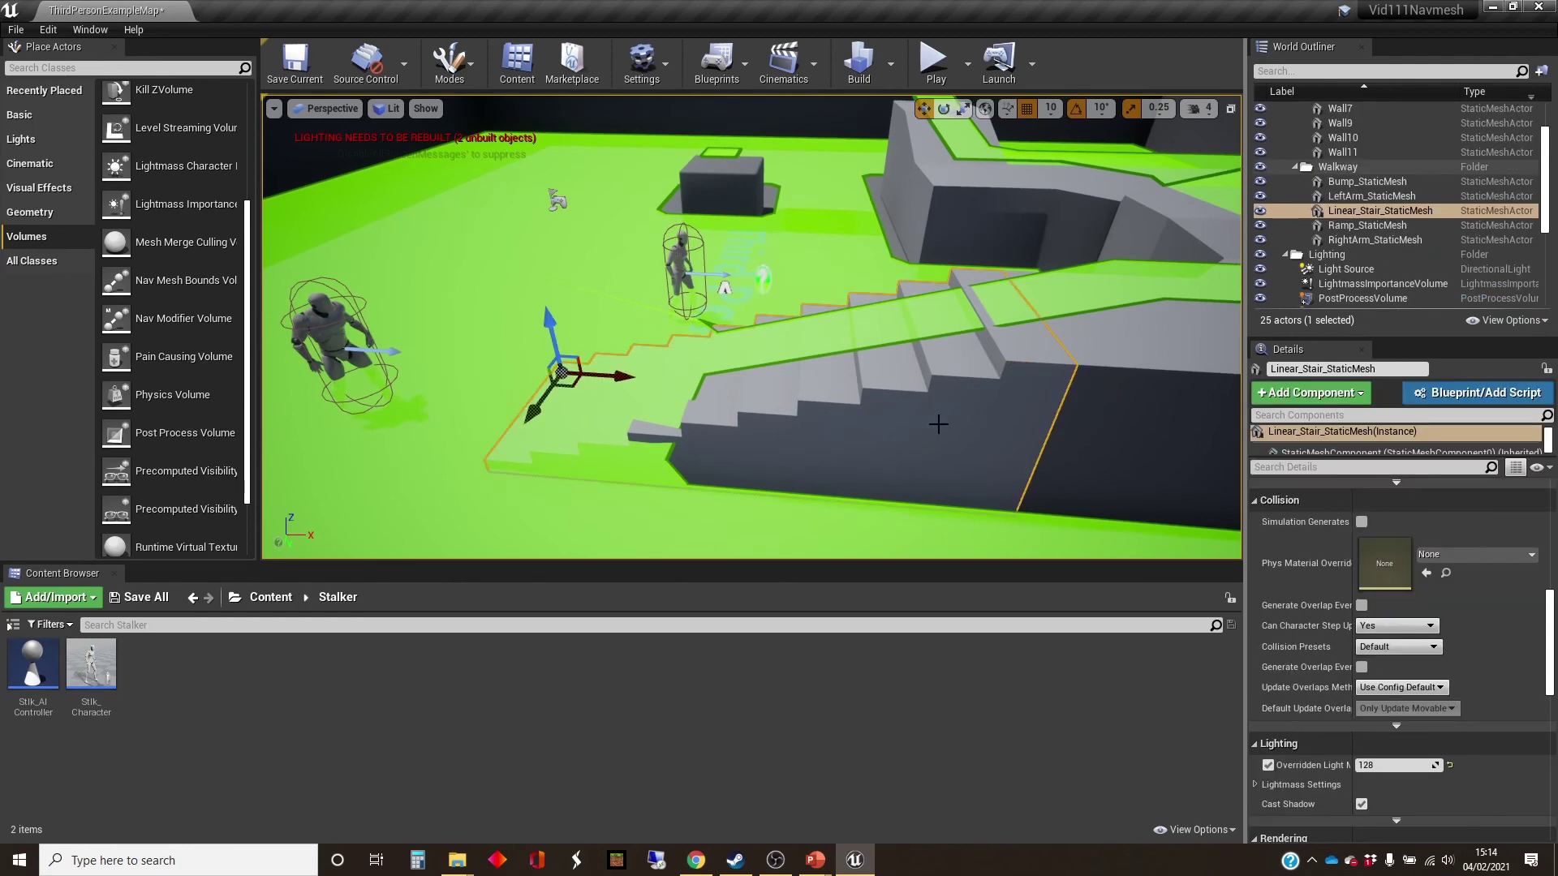
{"action": "key", "text": "e"}
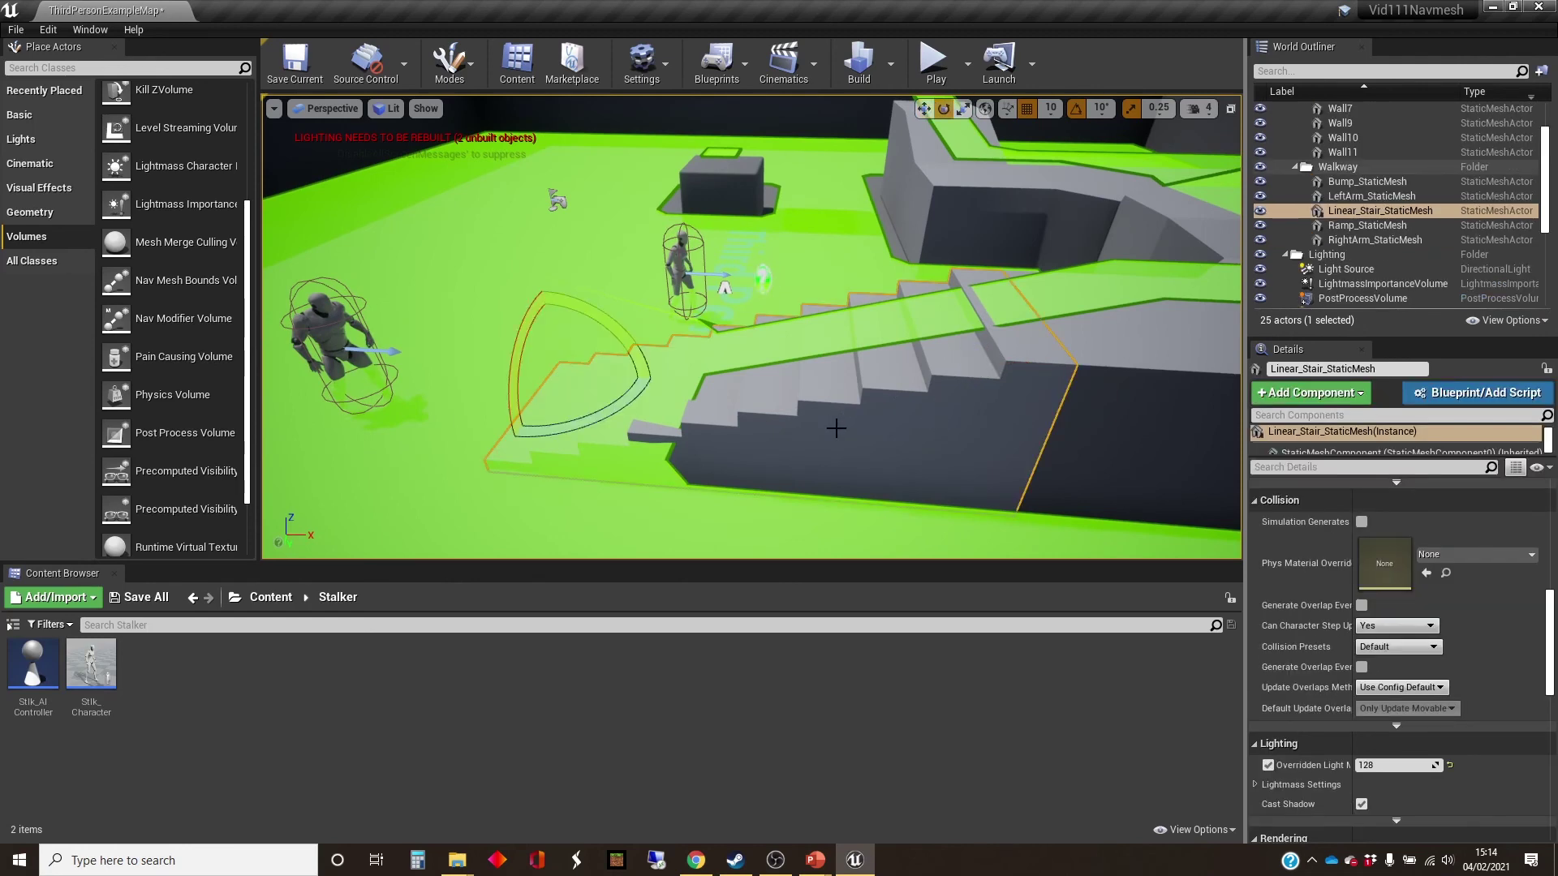
{"action": "key", "text": "r"}
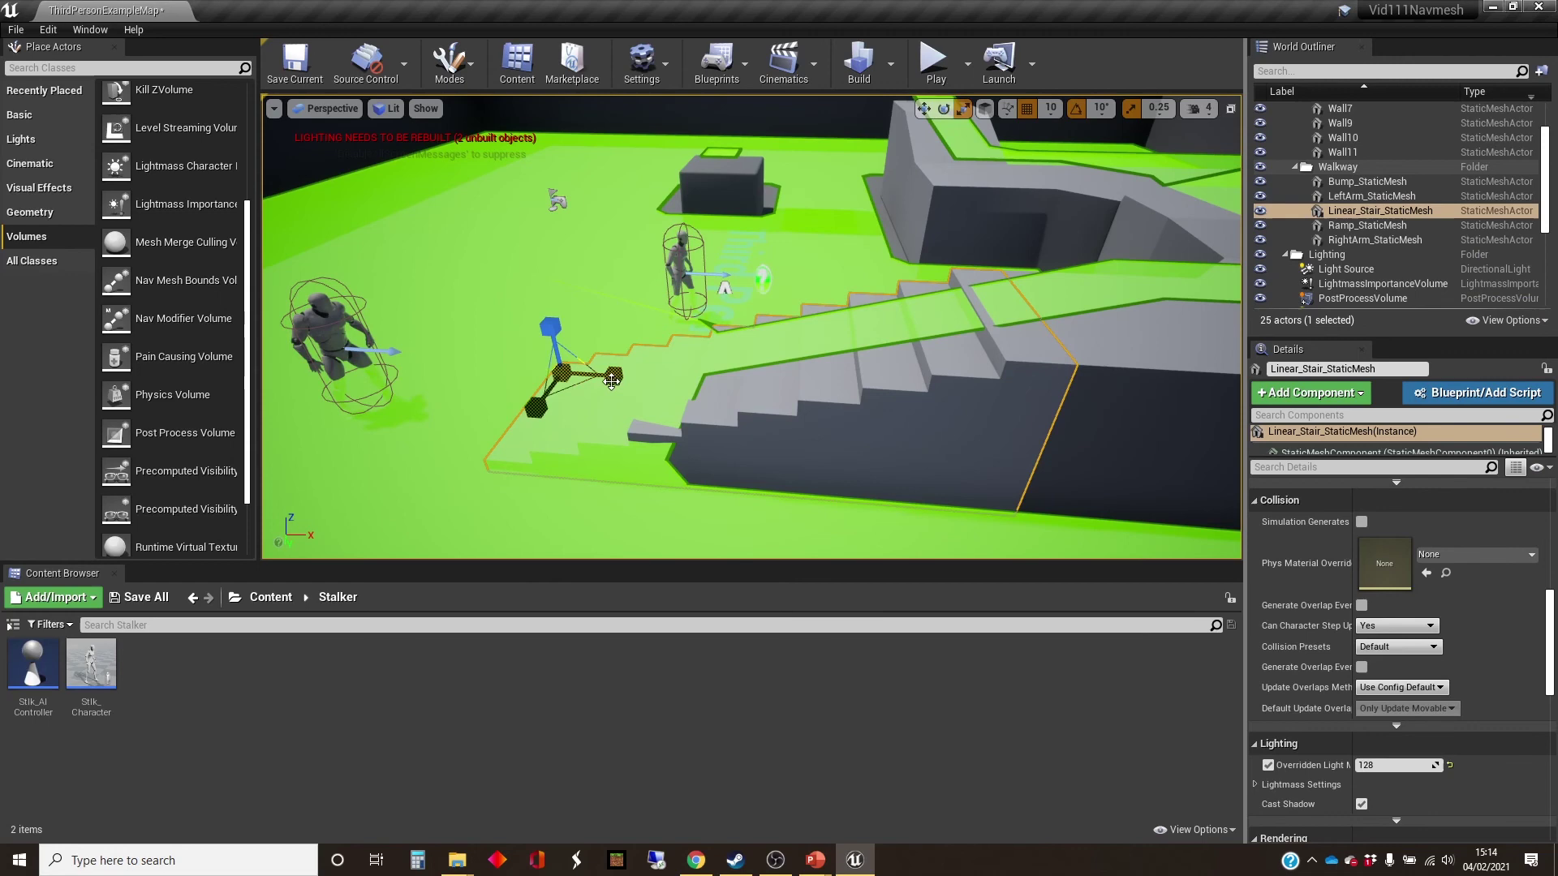
{"action": "left_click_drag", "start_coordinate": [611, 381], "coordinate": [616, 381]}
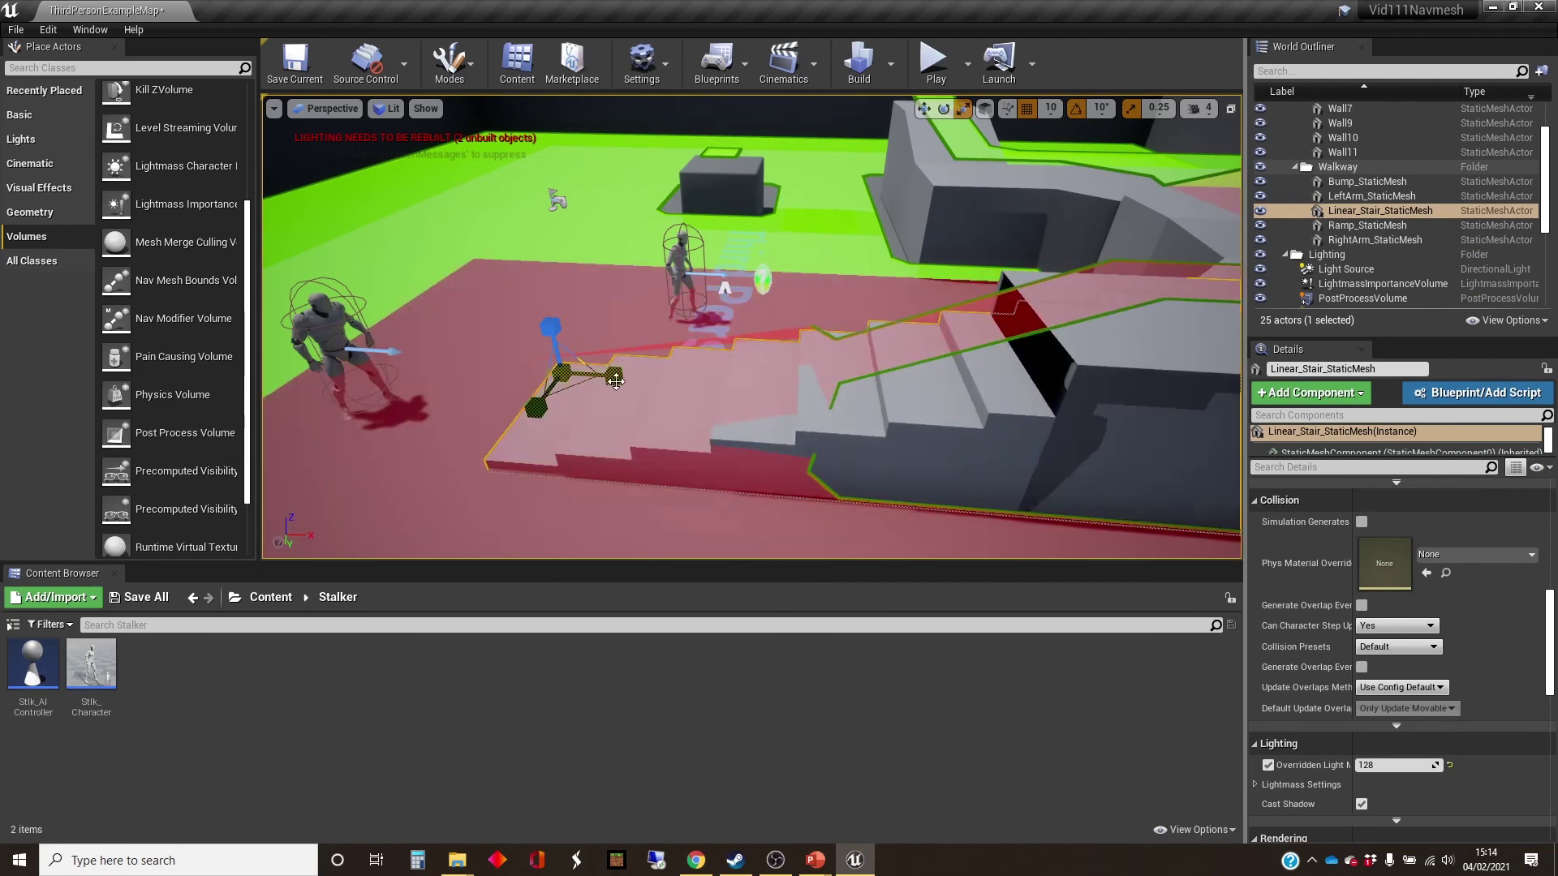
Move the stretched staircase along the negative X axis, out of the walkway, until its upper end meets the walkway's edge
{"action": "scroll", "coordinate": [801, 450], "scroll_direction": "down", "scroll_amount": 5}
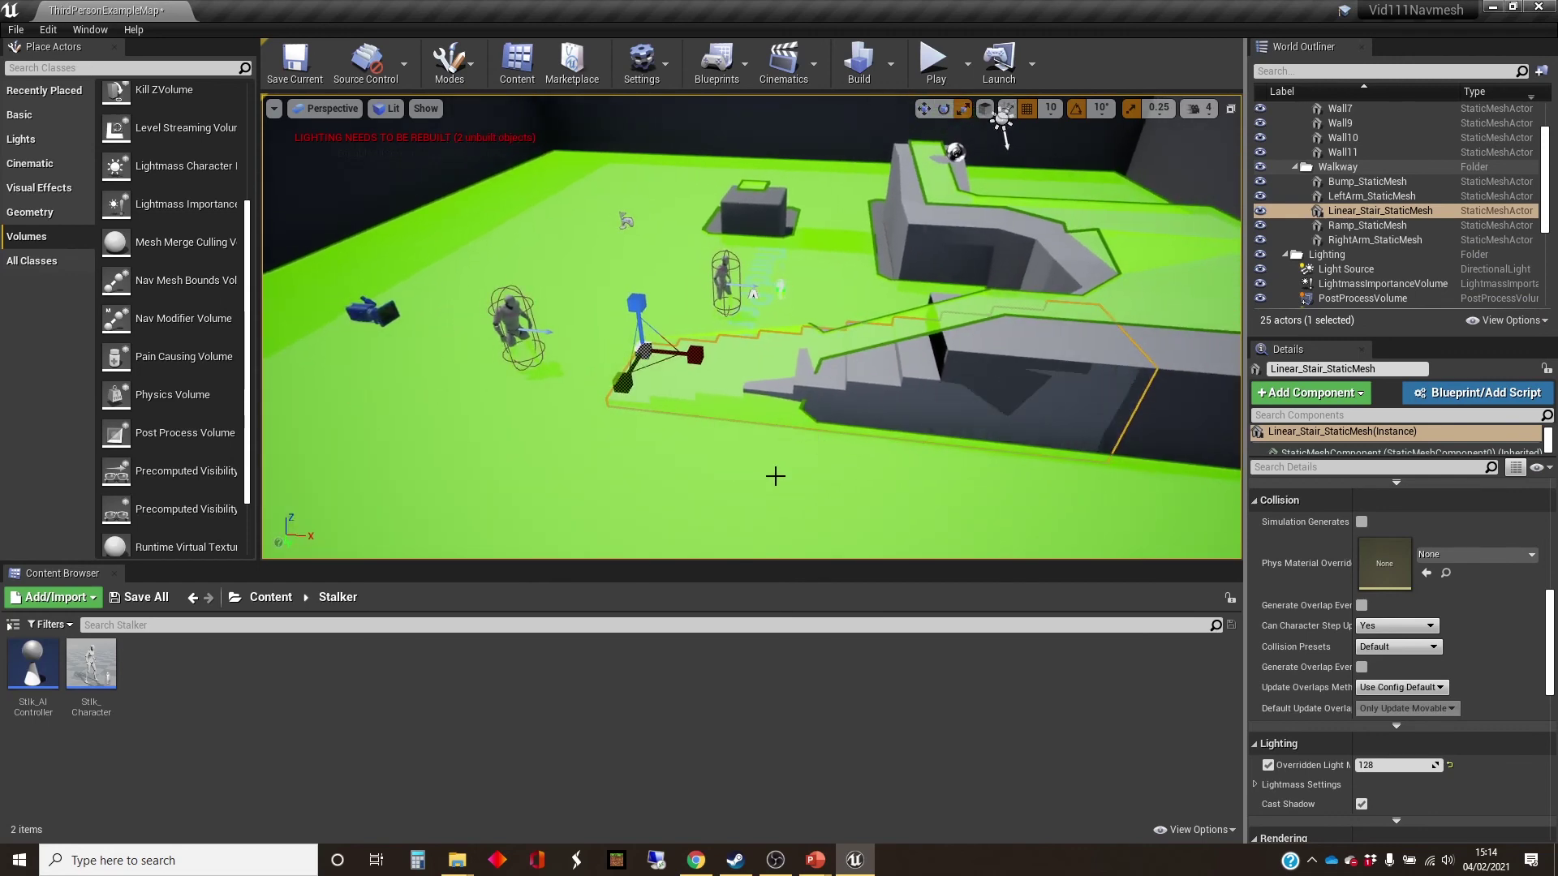
{"action": "key", "text": "w"}
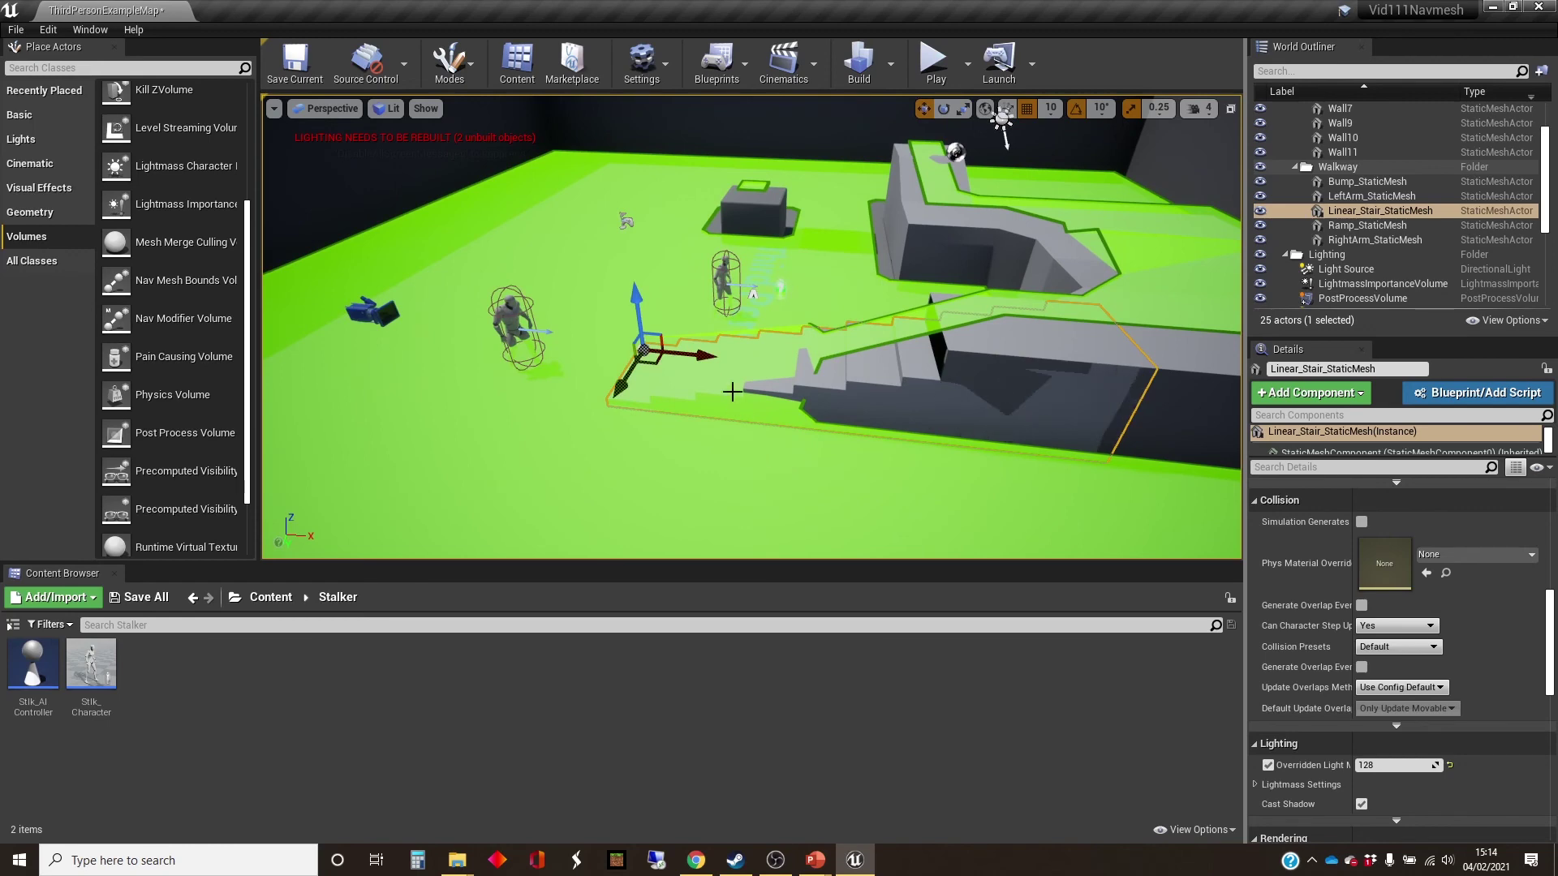
{"action": "left_click_drag", "start_coordinate": [694, 361], "coordinate": [575, 356]}
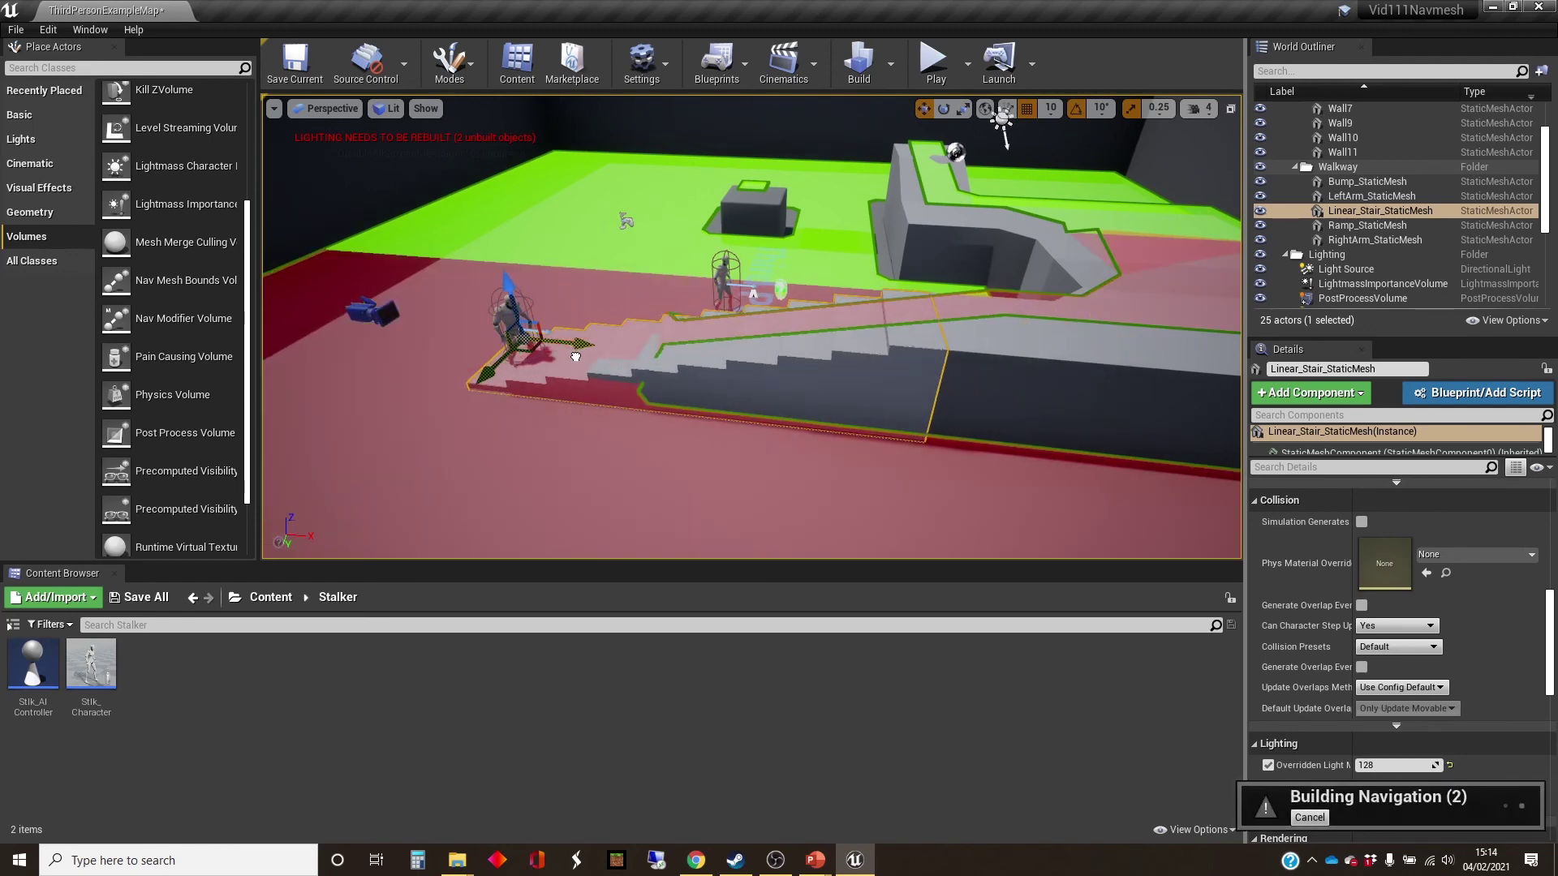
{"action": "right_click_drag", "start_coordinate": [575, 356], "coordinate": [703, 428]}
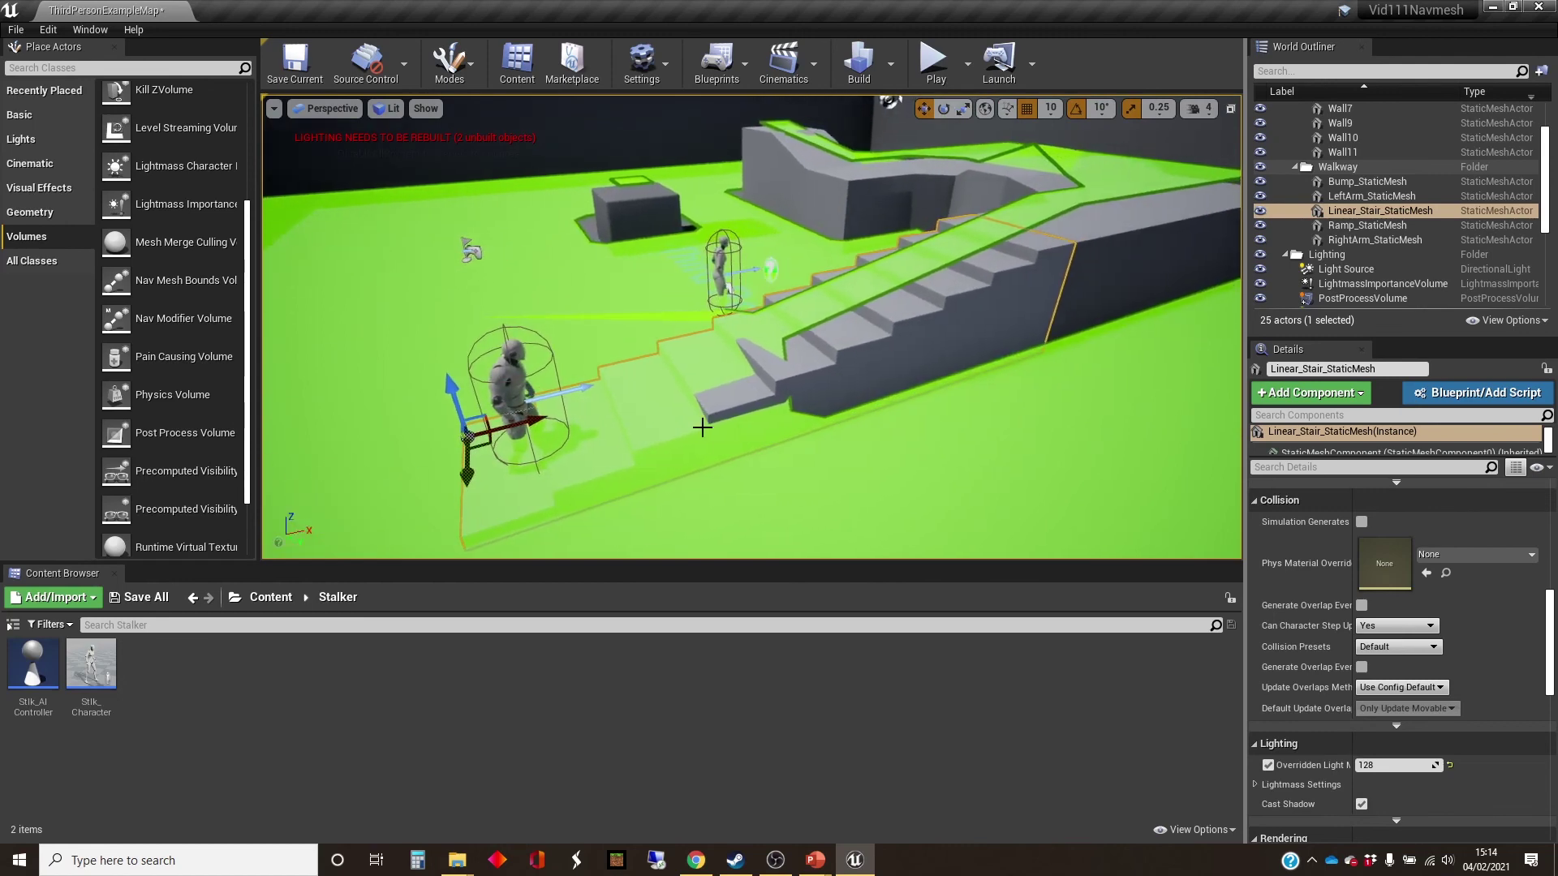
{"action": "right_click_drag", "start_coordinate": [707, 361], "coordinate": [738, 345]}
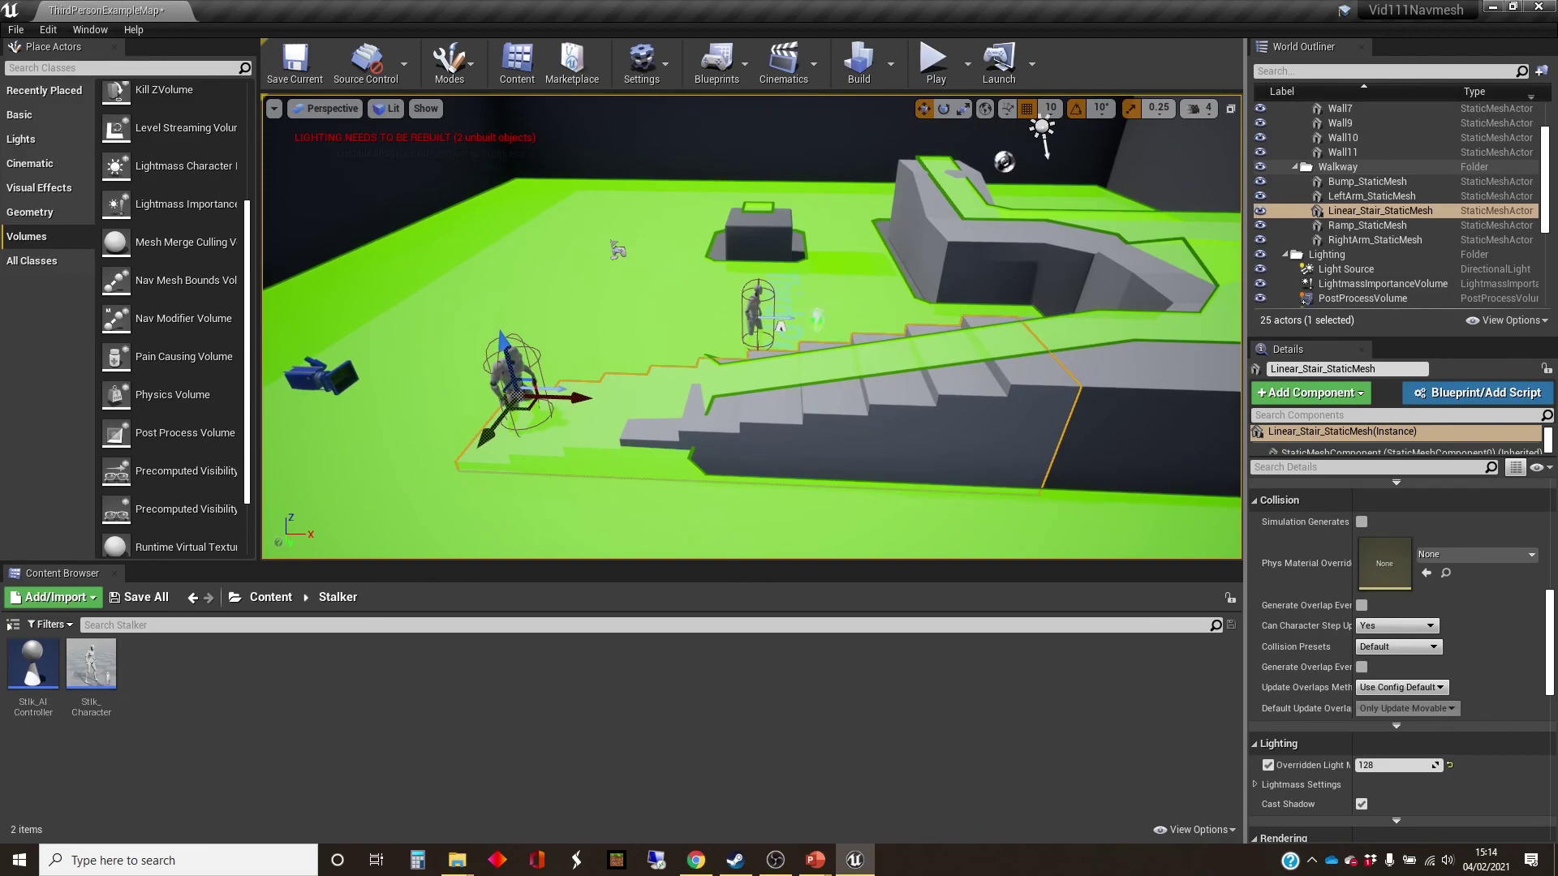